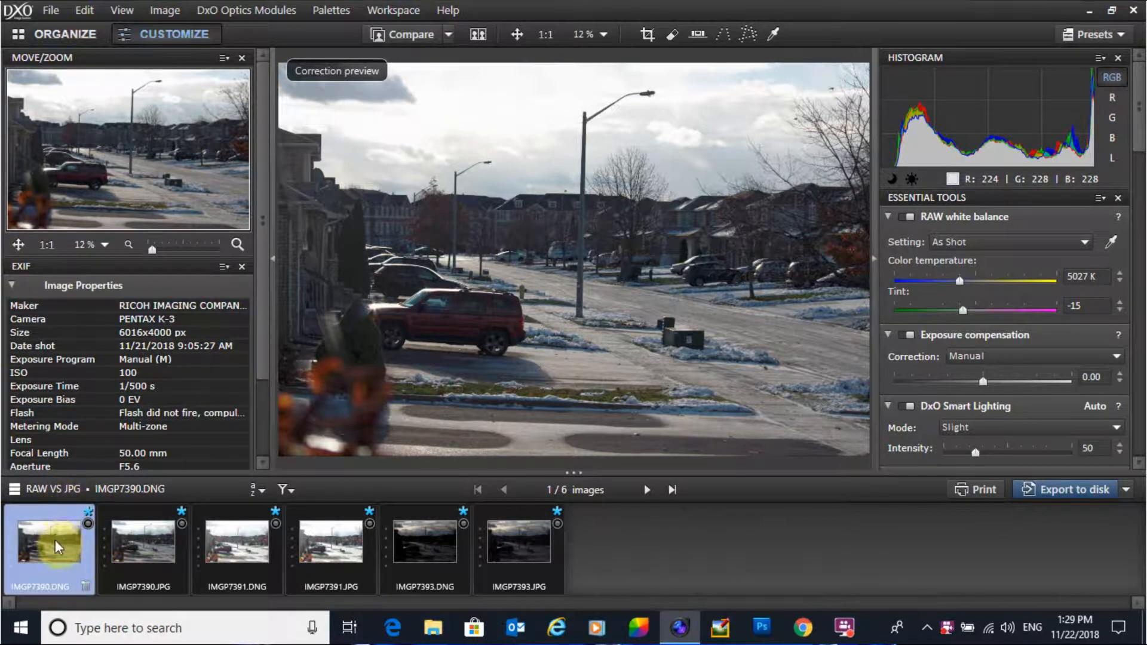
Step: Scroll through the RAW file's correction palettes to review the available tools
mouse_move(53, 539)
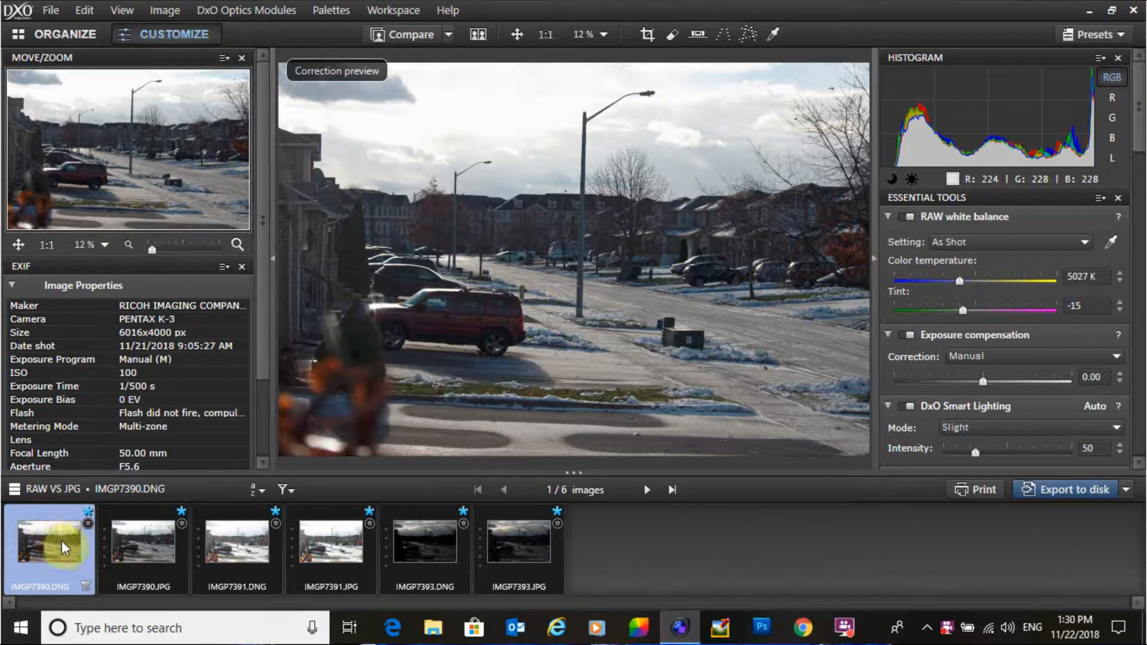
mouse_move(131, 543)
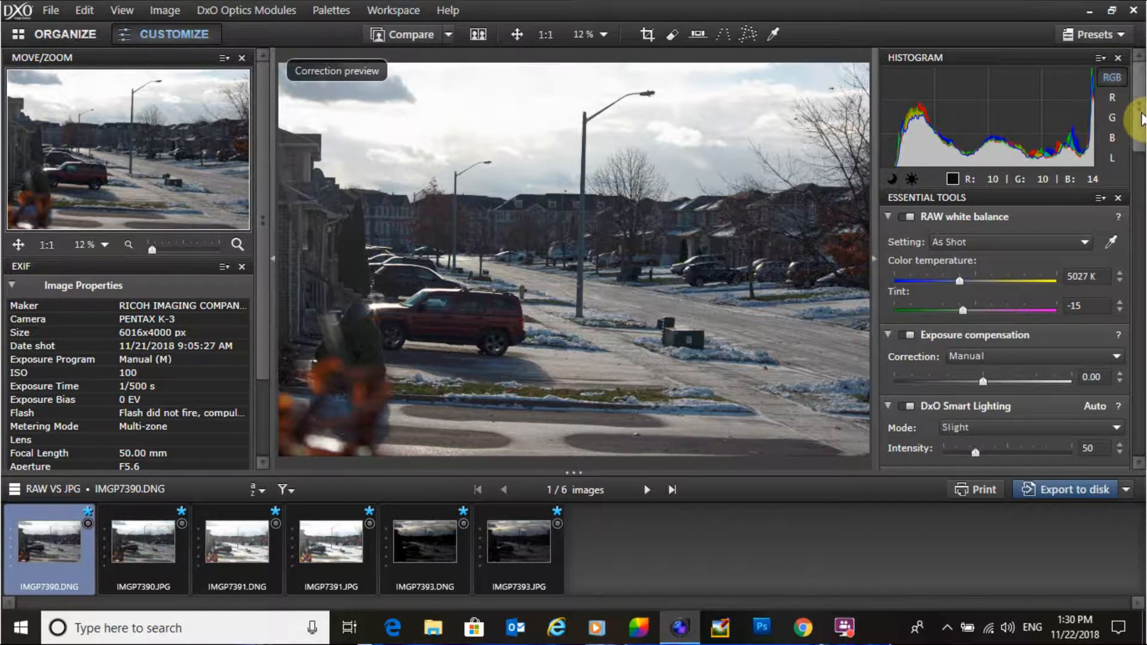
drag(1140, 118, 1140, 229)
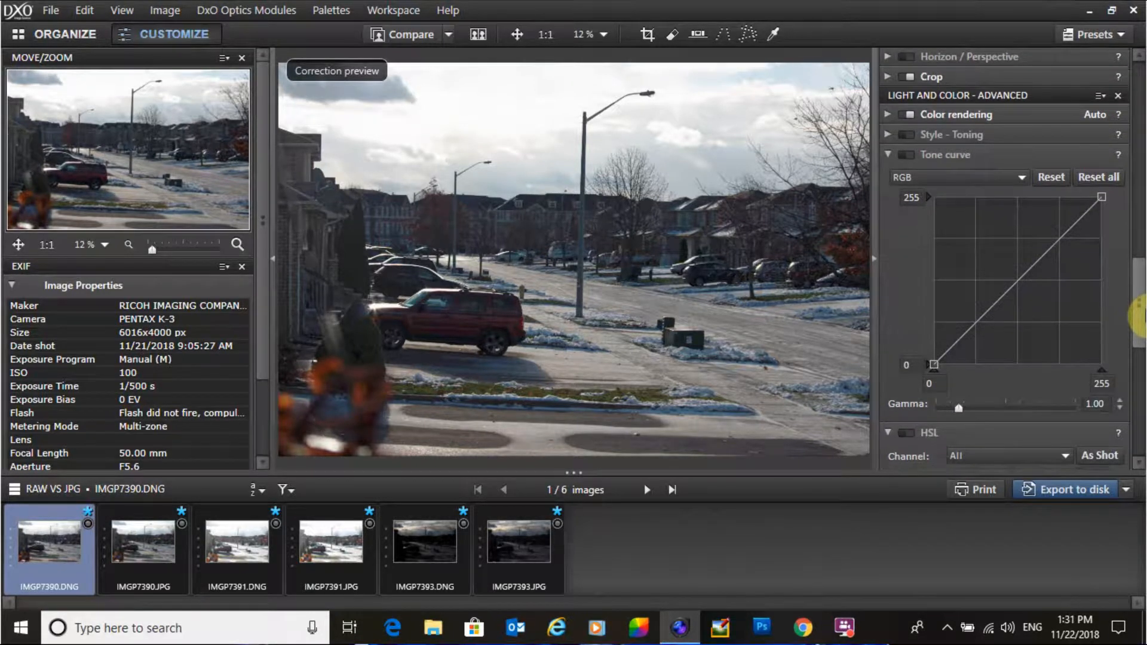
drag(1140, 333, 1141, 427)
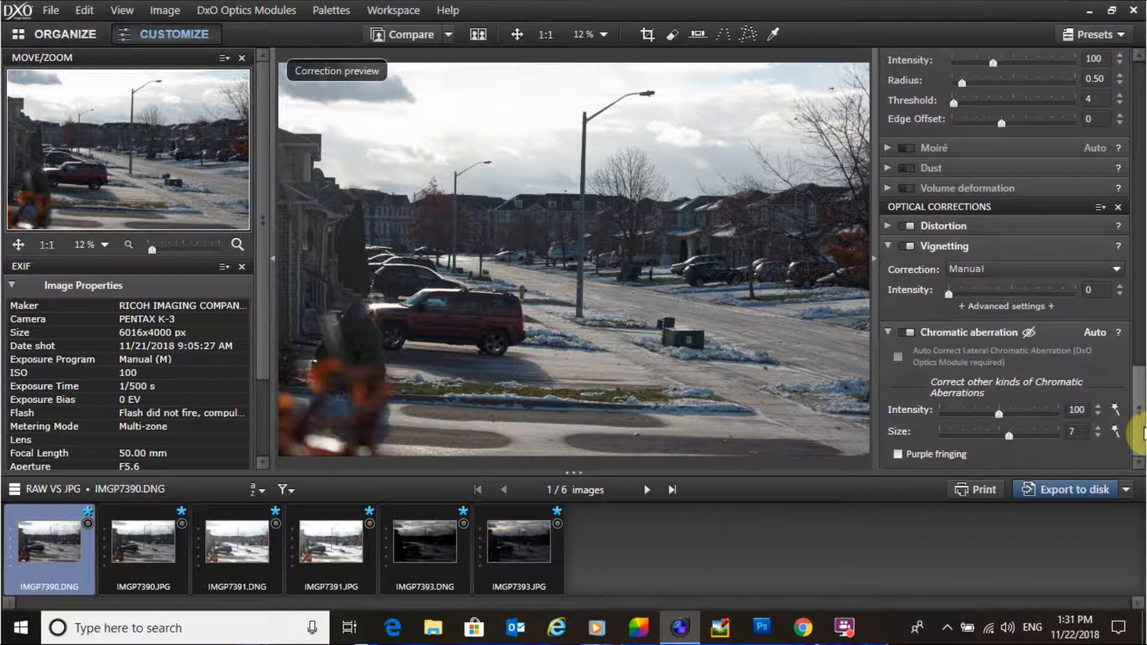
drag(1140, 427, 1140, 66)
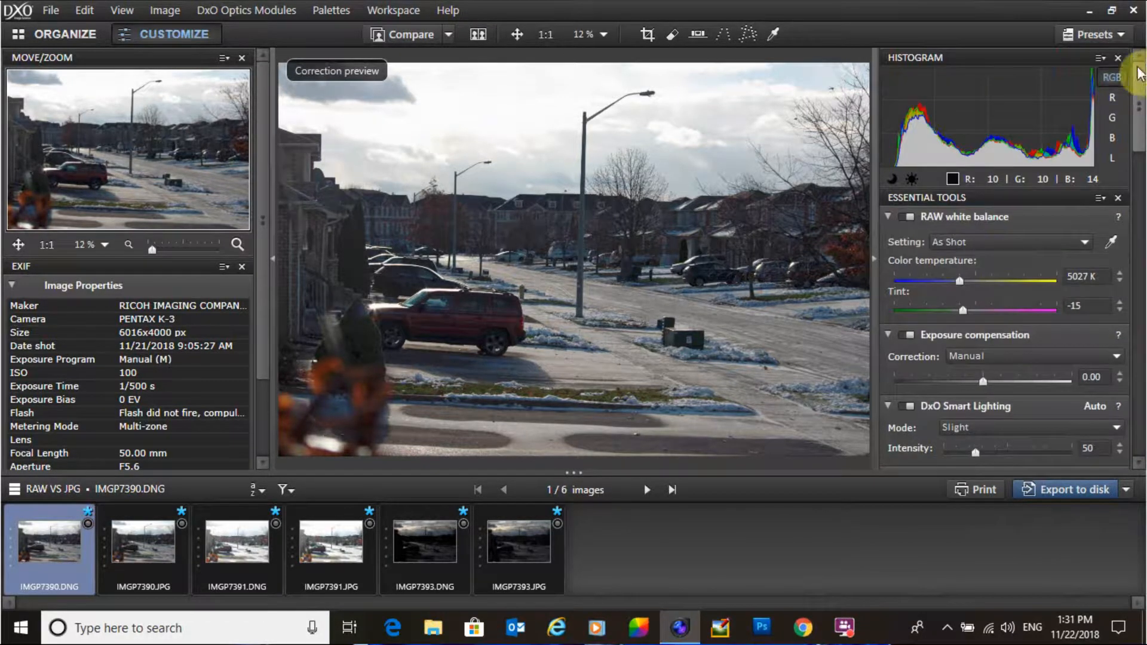
Step: Switch between the JPG and RAW versions to compare their correction palettes
click(147, 541)
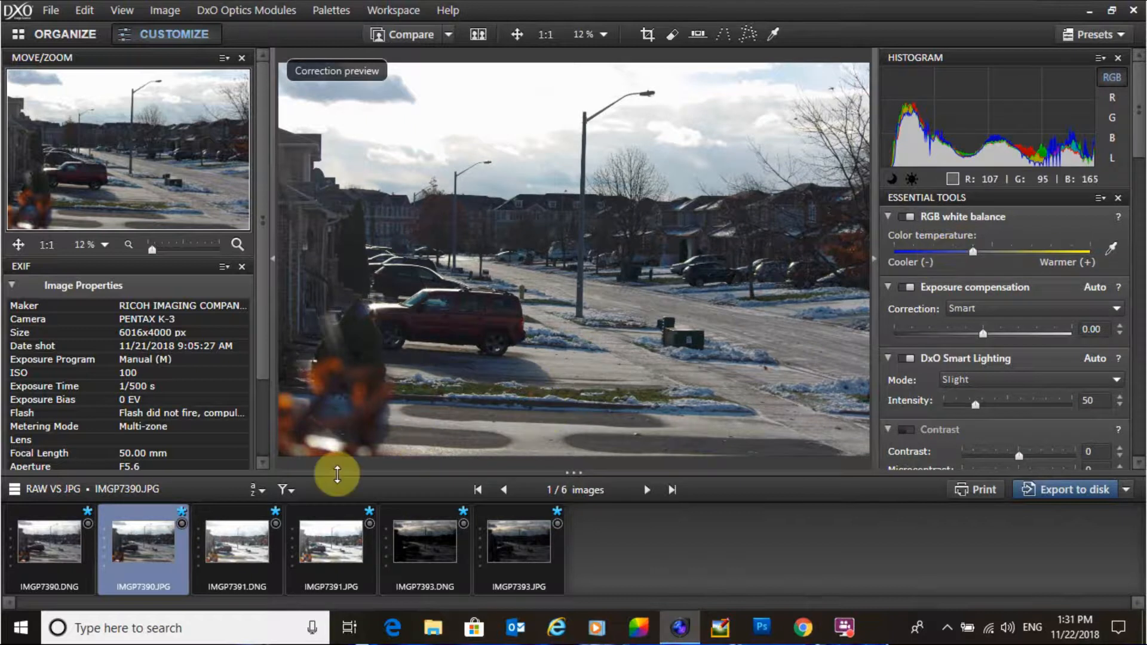
click(58, 545)
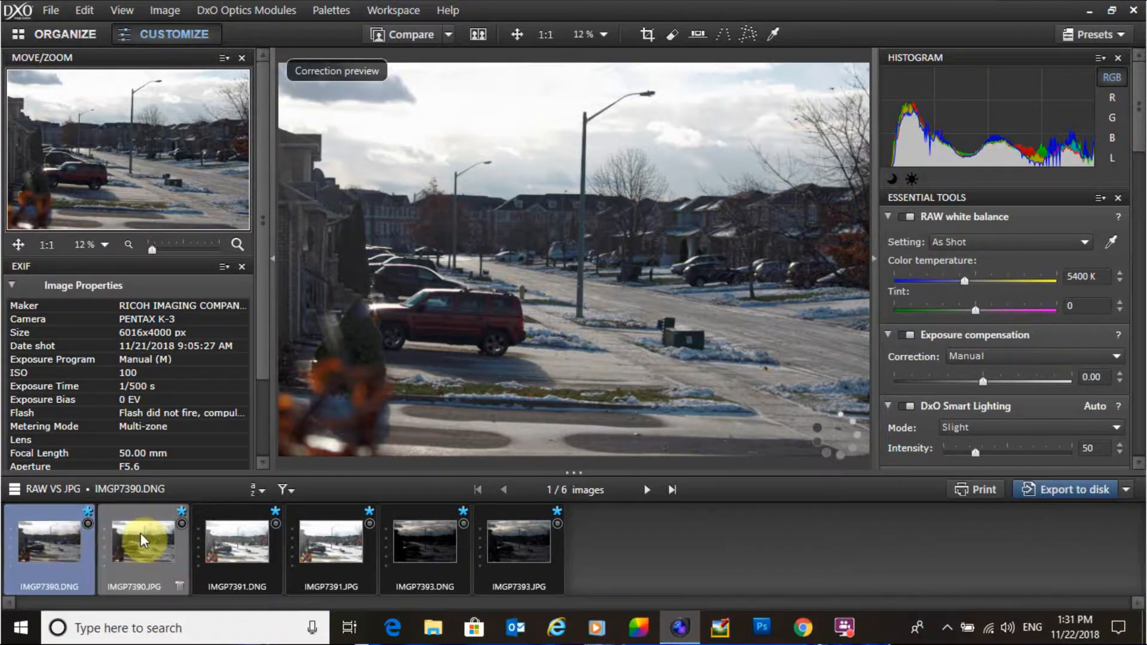
mouse_move(141, 533)
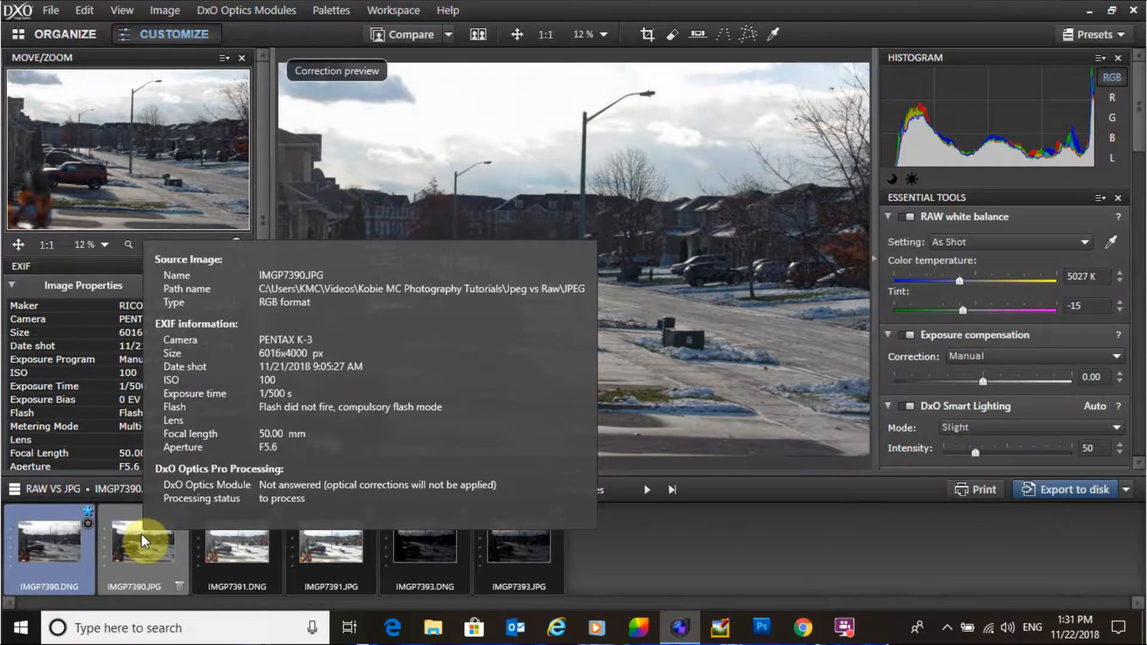
click(141, 532)
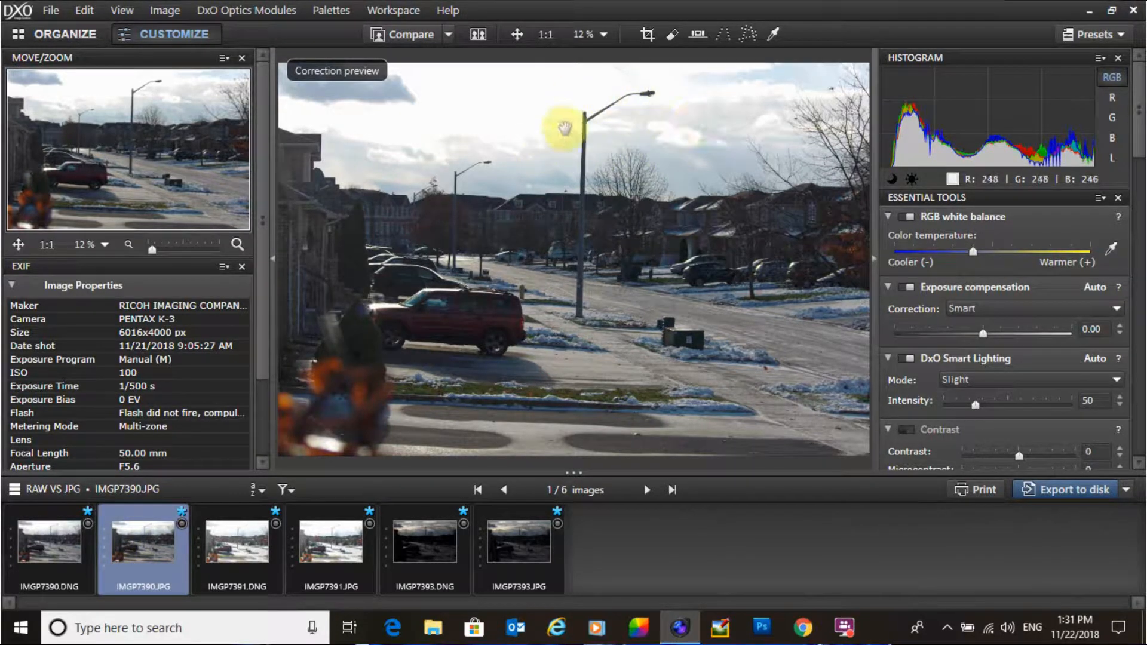
drag(1139, 107, 1139, 431)
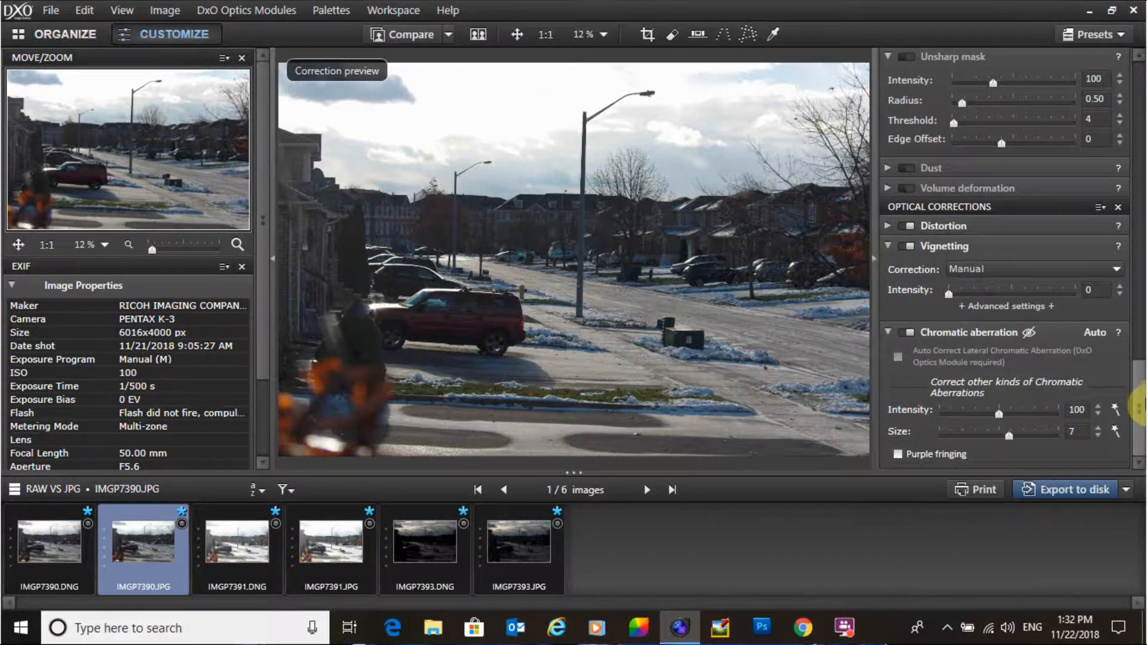
click(35, 553)
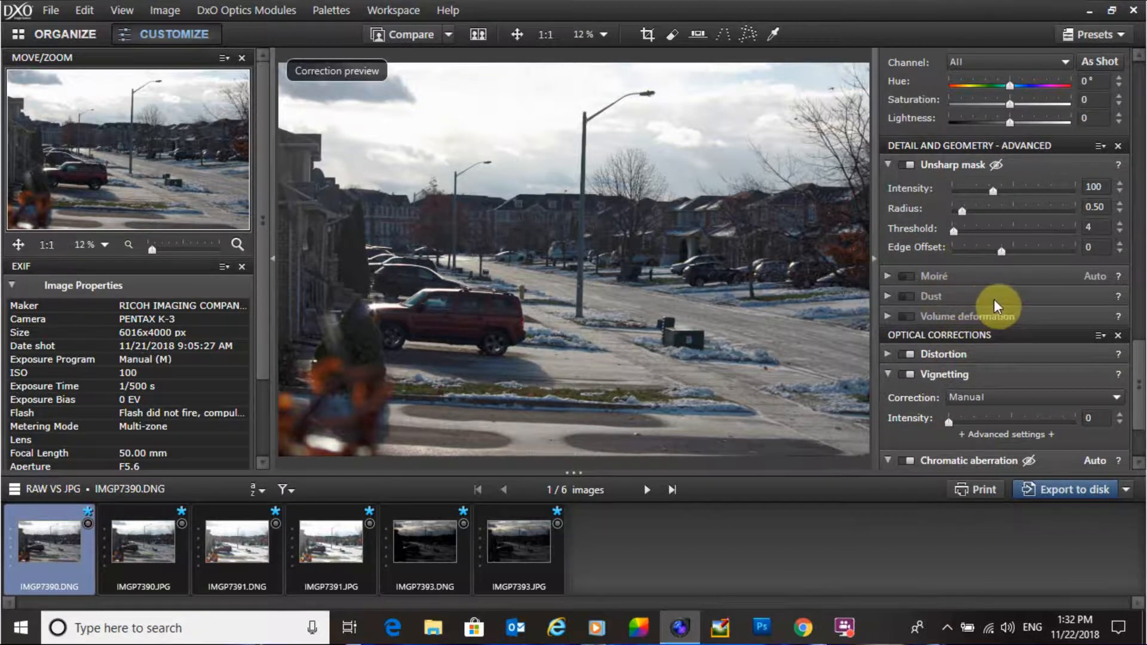
drag(1141, 373, 1101, 80)
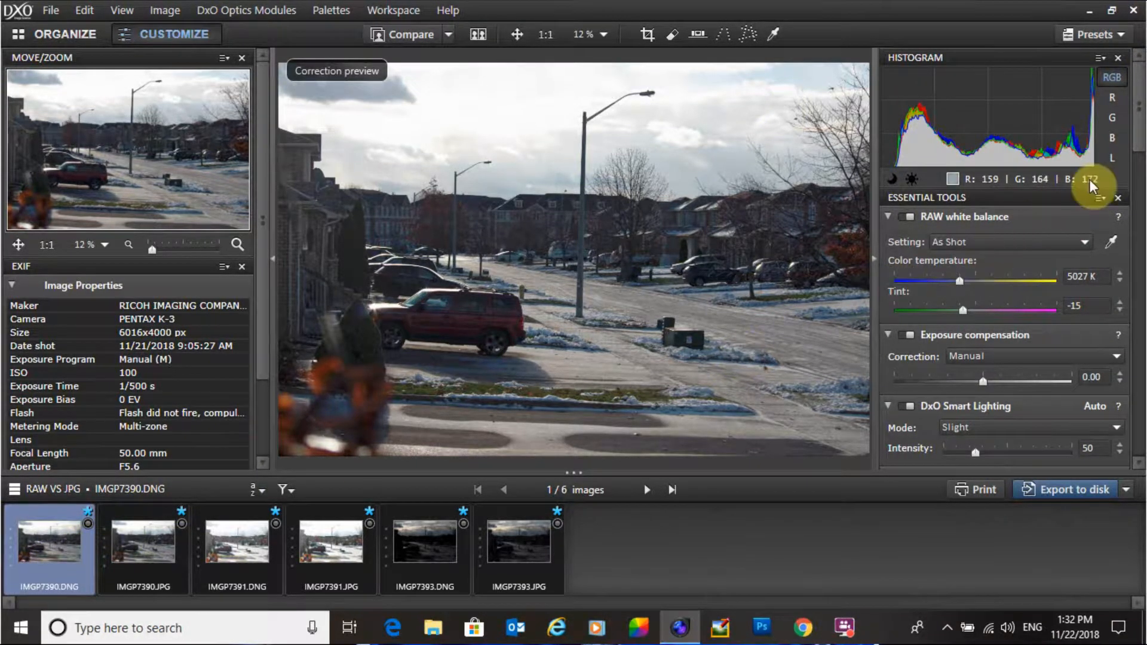
Step: Set the RAW image's Selective tone Highlights to -60
drag(1140, 111, 1138, 210)
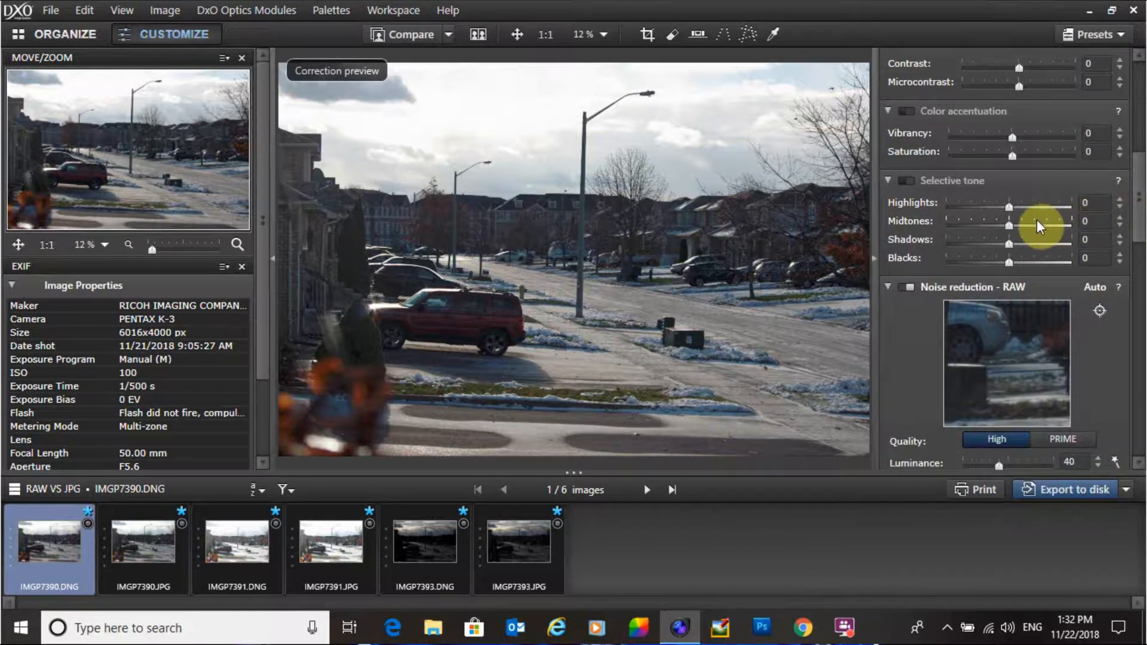
drag(1009, 208, 971, 212)
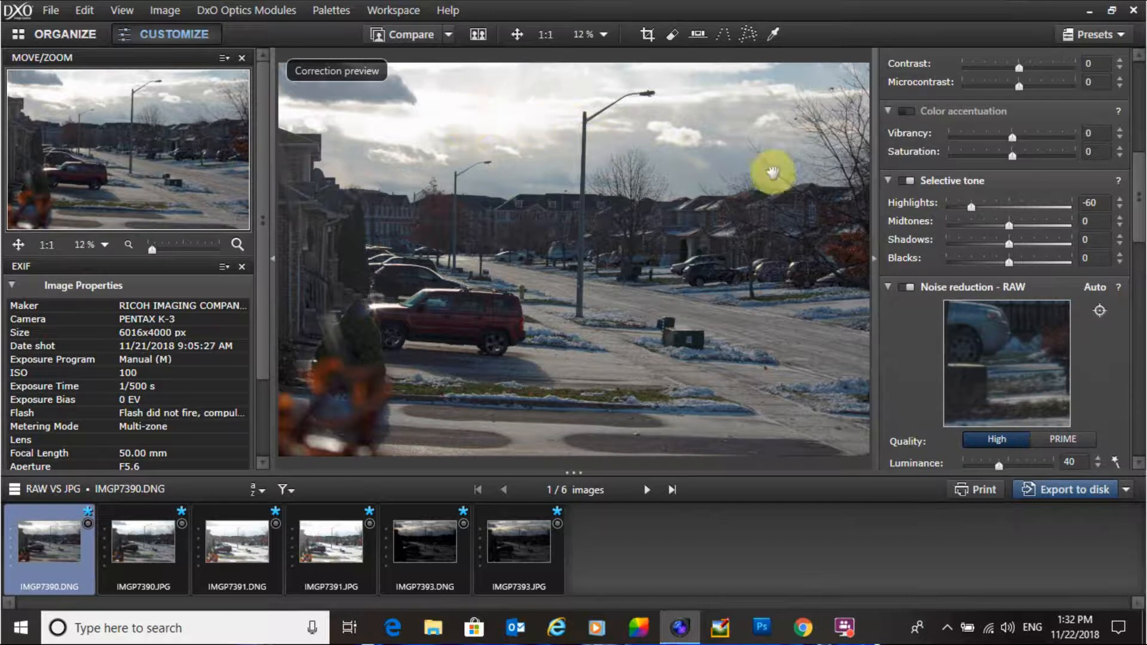
drag(972, 206, 944, 210)
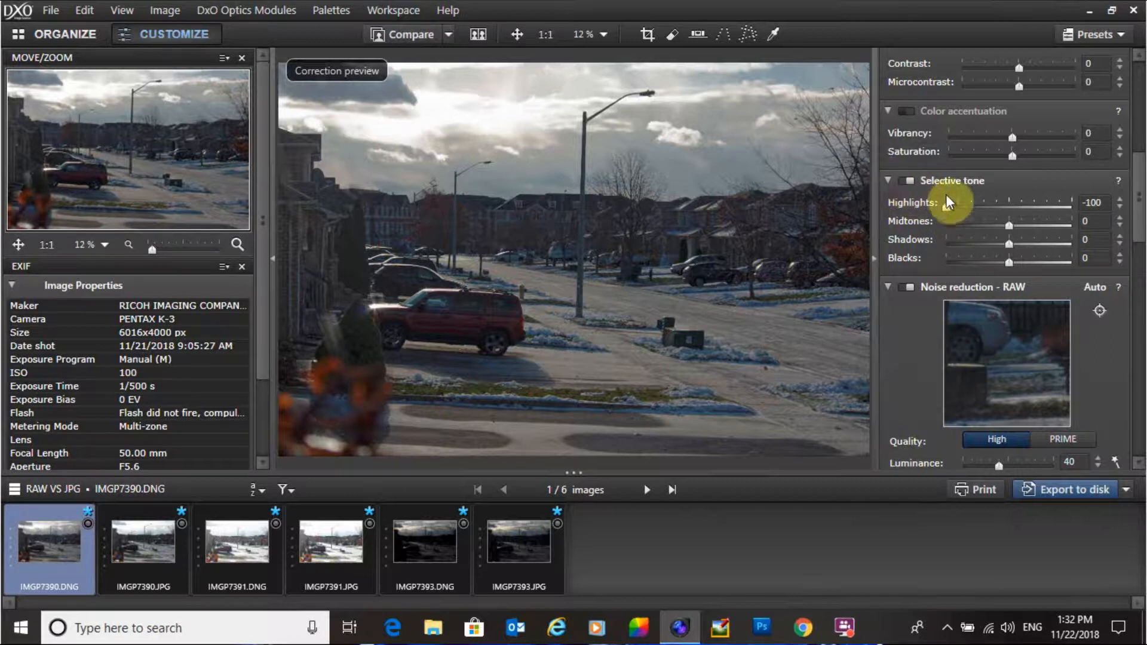
drag(947, 204, 969, 207)
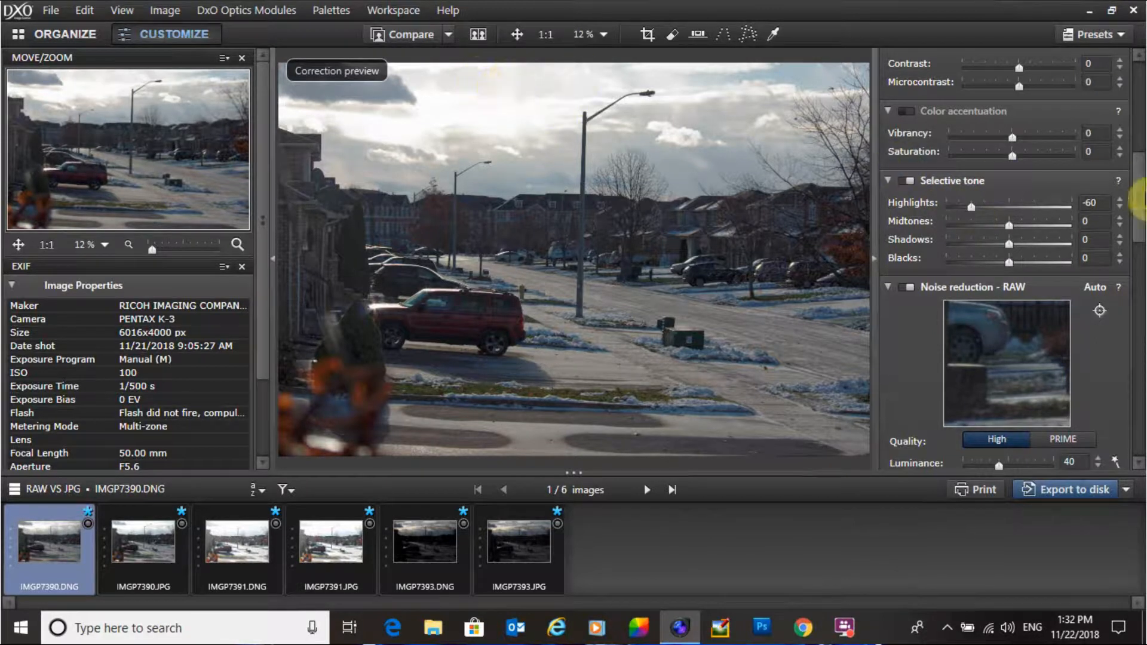
Step: Set the RAW image's exposure compensation to -0.87
scroll(1141, 209, up, 1)
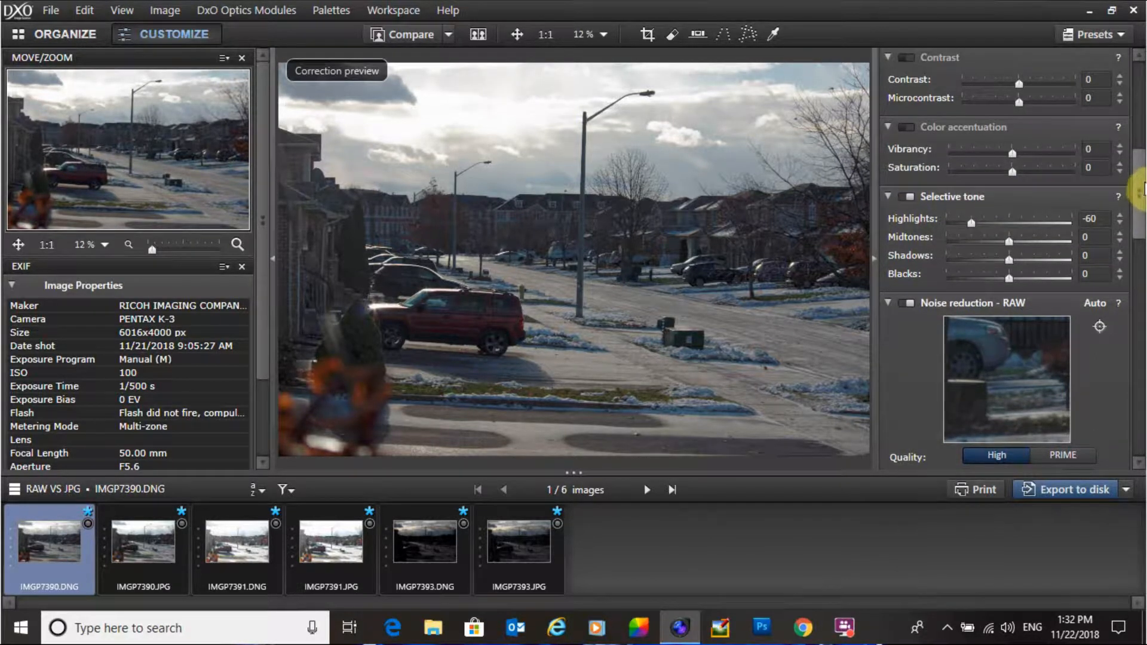
drag(1138, 190, 1137, 119)
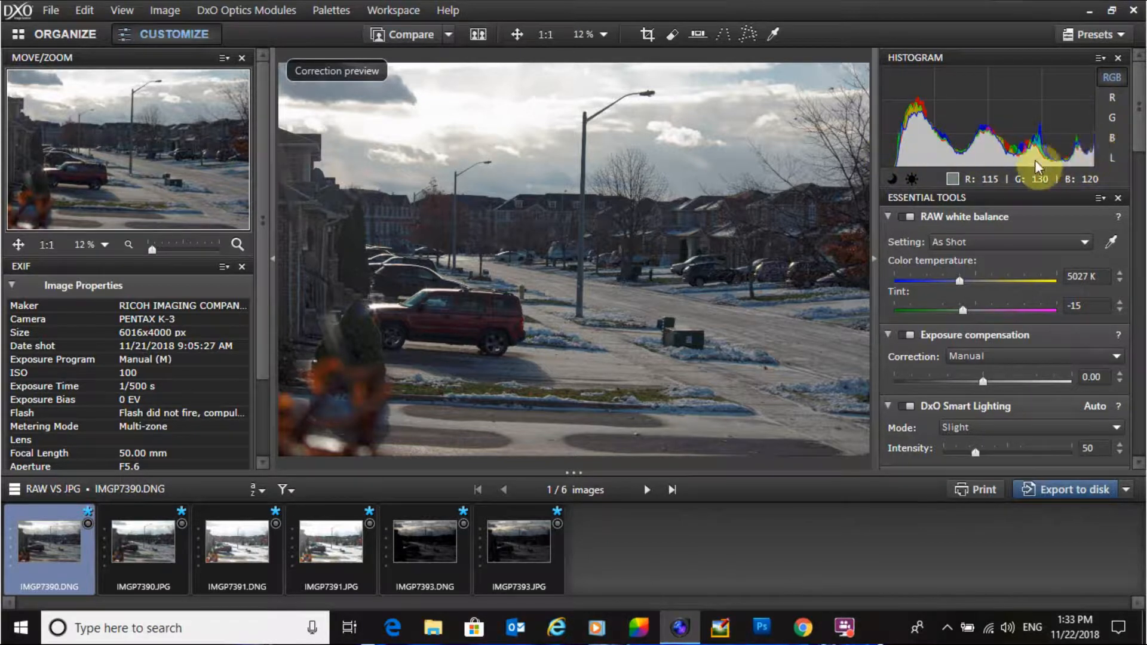
drag(982, 381, 962, 378)
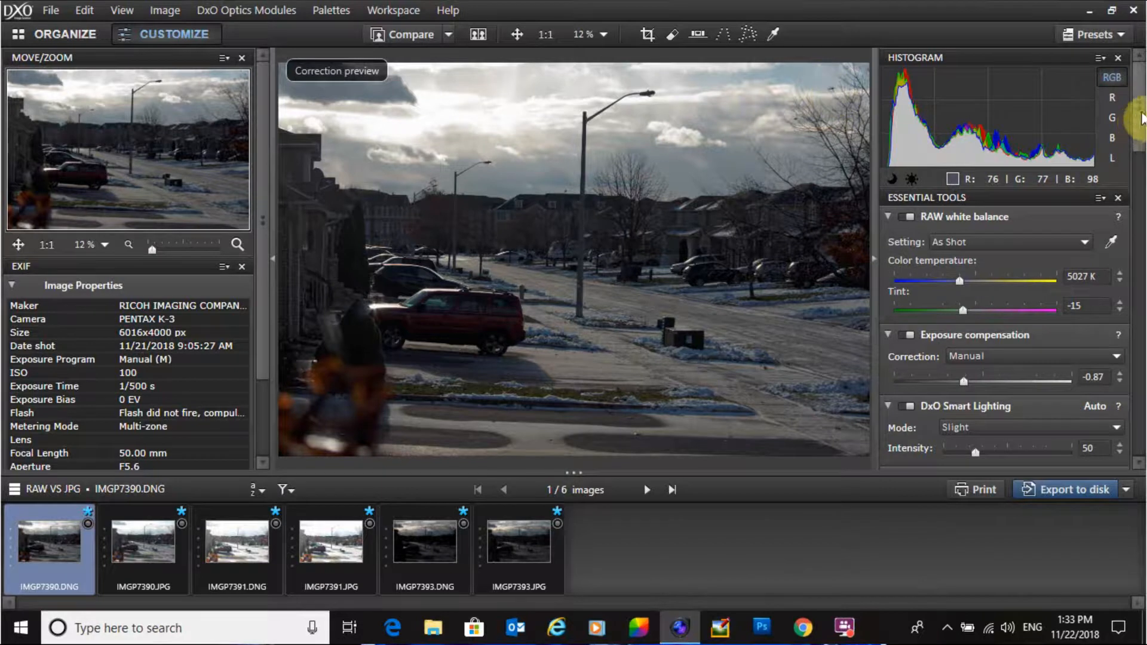
Step: Set the RAW image's Selective tone Shadows to 13 and Blacks to -3
drag(1141, 117, 1140, 213)
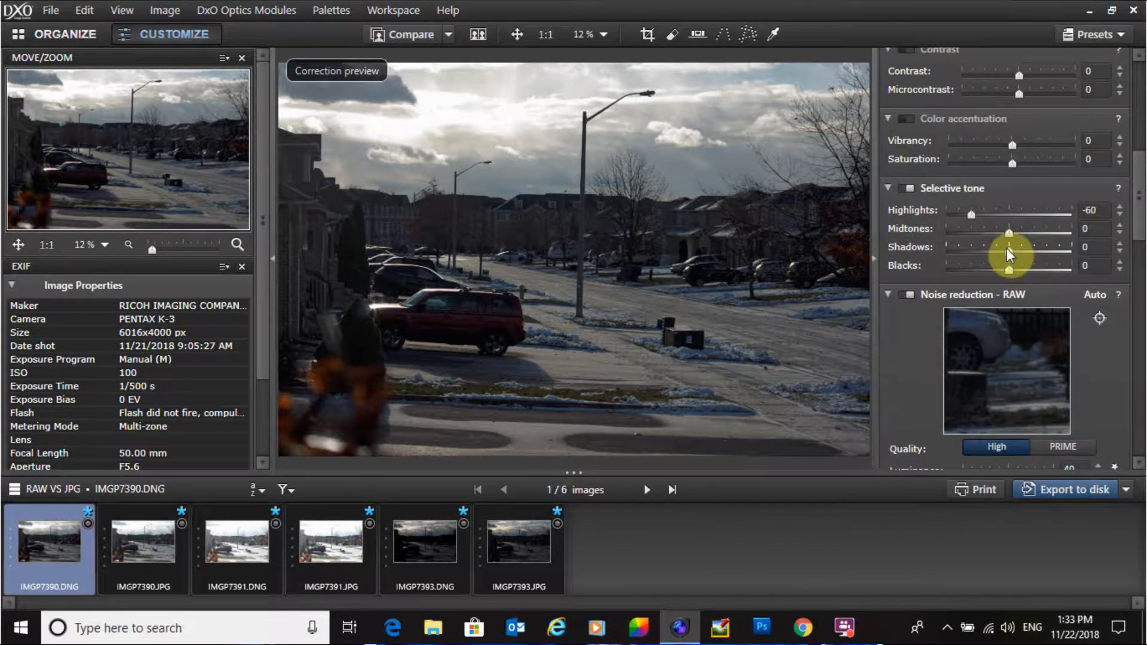
drag(1007, 251, 1018, 257)
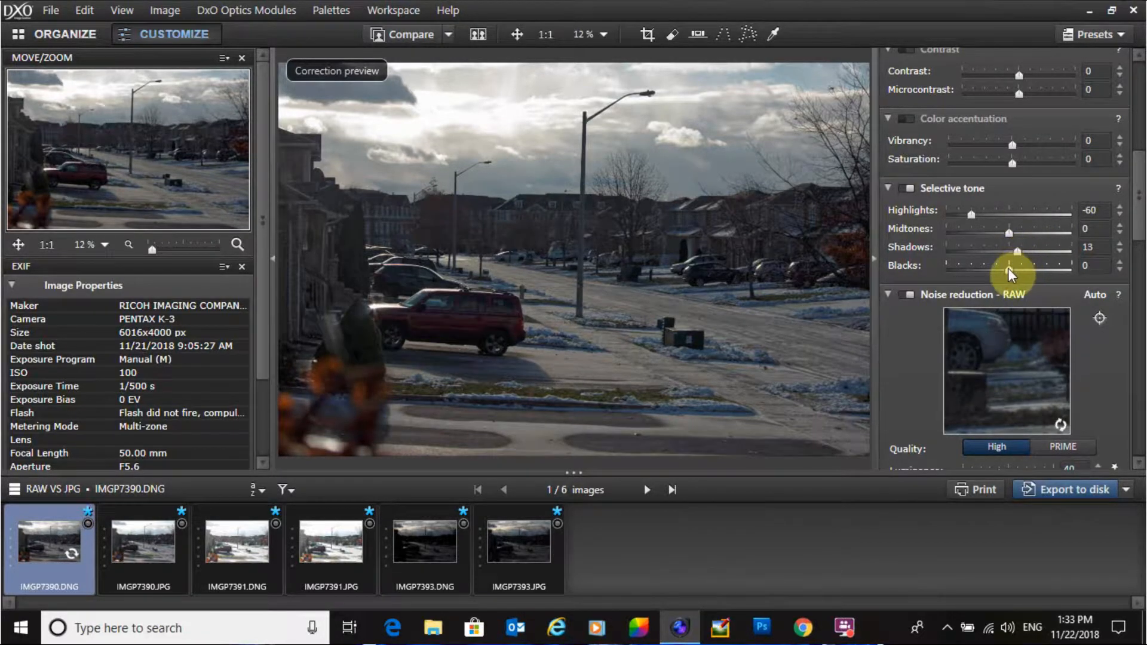
drag(1008, 268, 1006, 268)
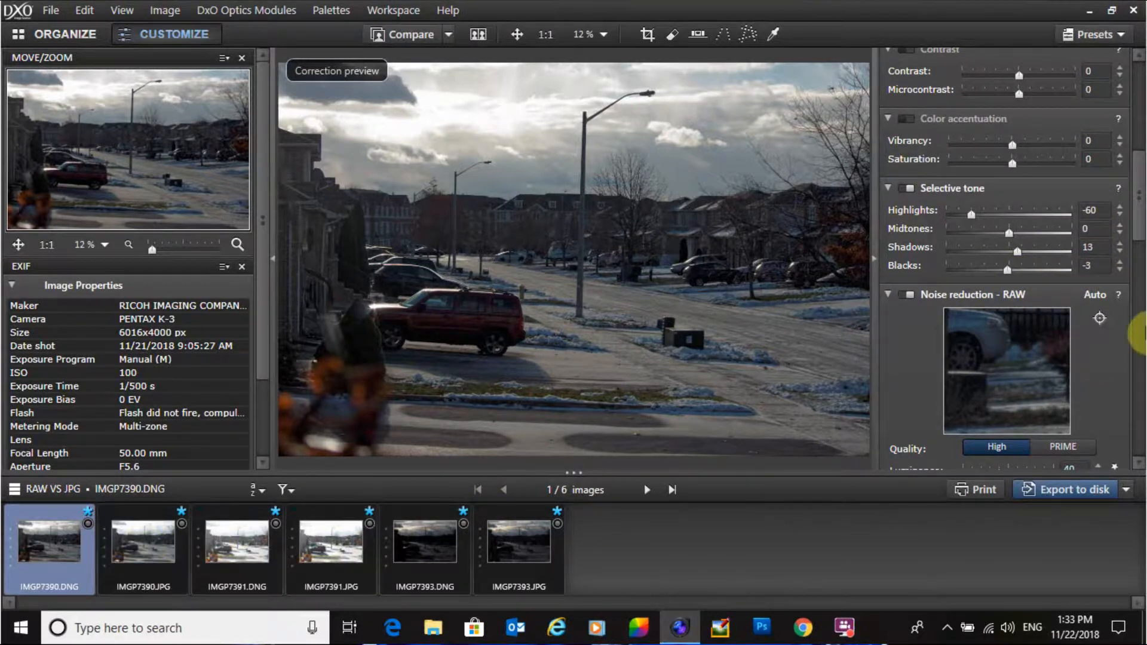
Step: Select the JPG version and set its exposure compensation to -0.87
drag(1139, 231, 1140, 147)
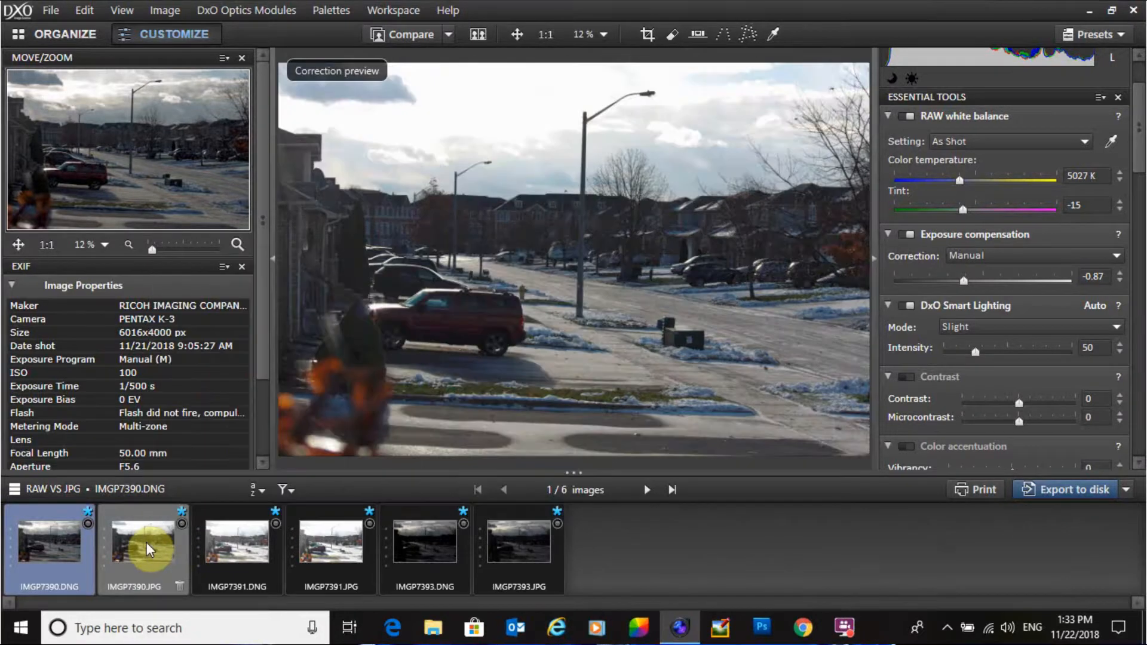
click(146, 542)
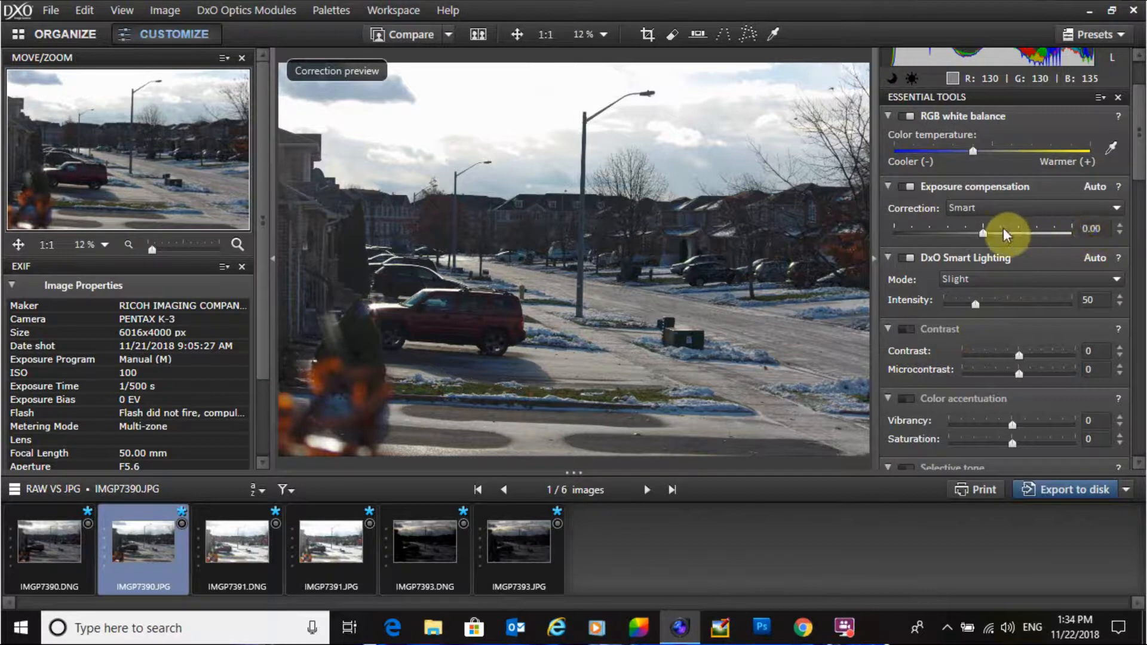
drag(980, 233, 962, 230)
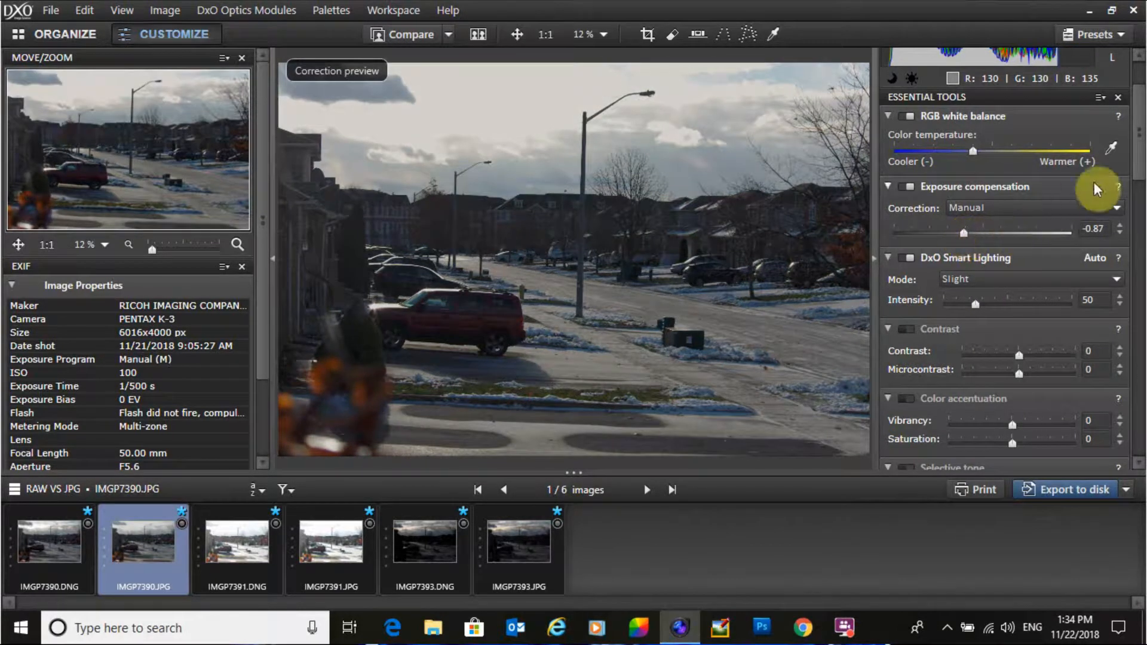
Step: Set the JPG's Selective tone Highlights to -60, Shadows to 13 and Blacks to -3
drag(1135, 159, 1137, 237)
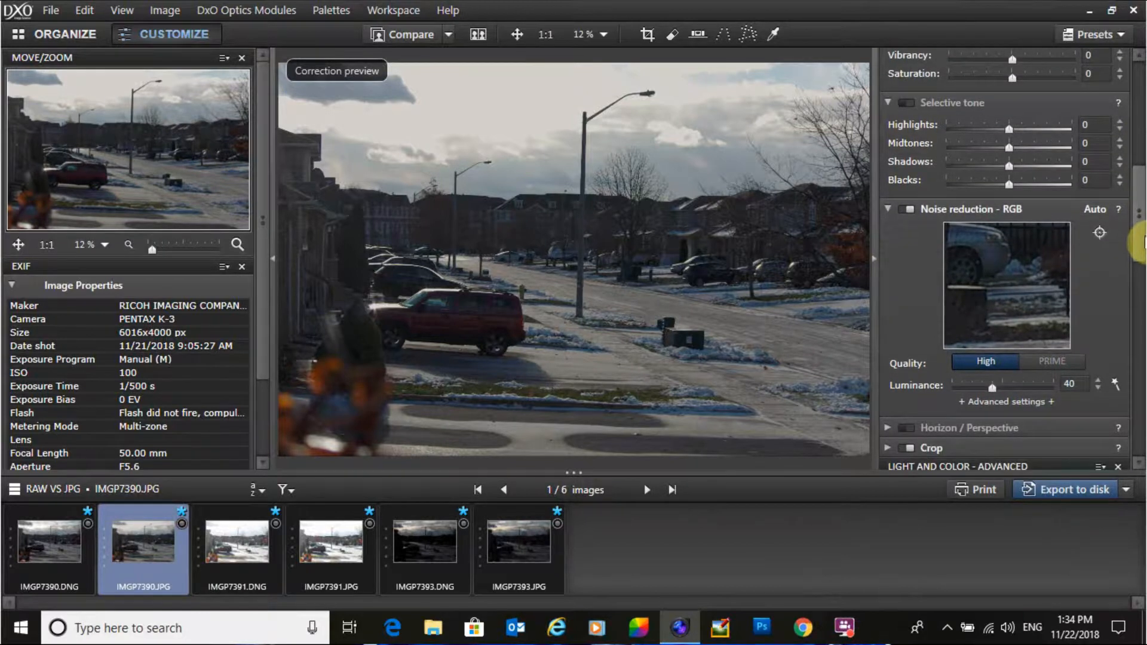
click(41, 544)
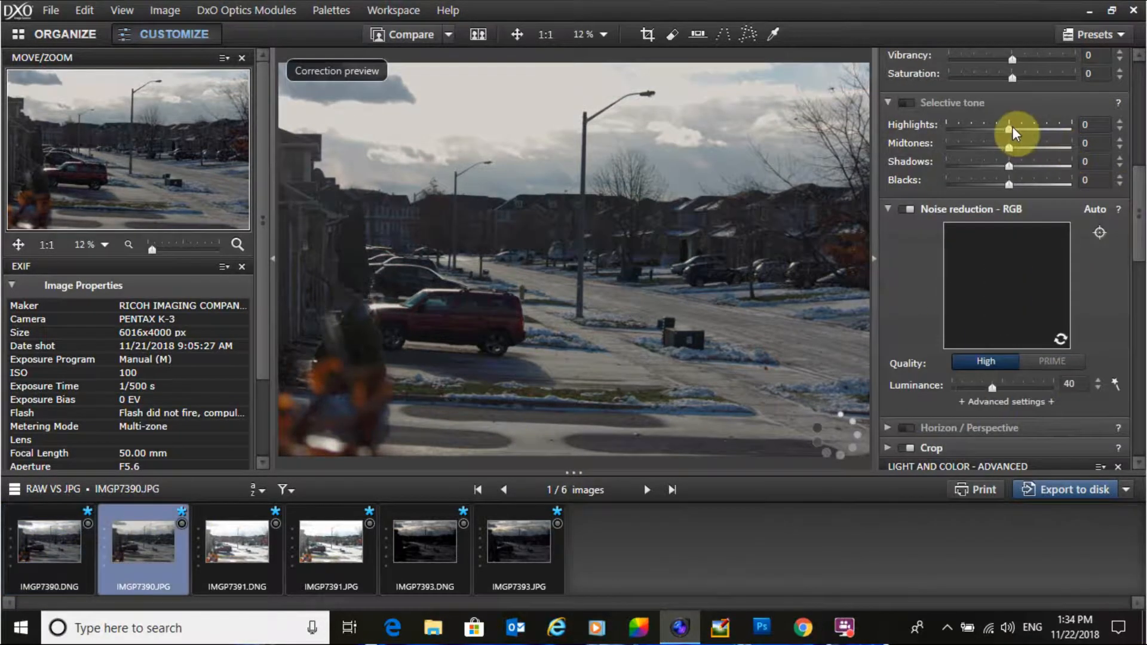
drag(1007, 129, 970, 131)
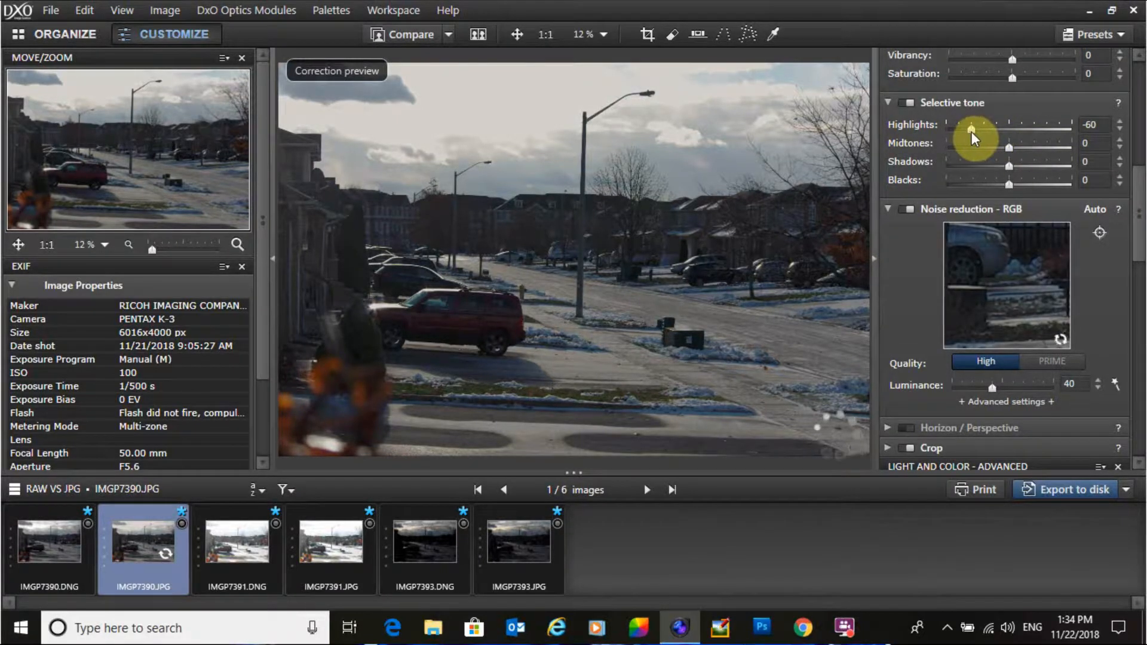
mouse_move(1007, 166)
mouse_down()
mouse_move(997, 166)
mouse_move(1015, 168)
mouse_move(1007, 185)
mouse_up()
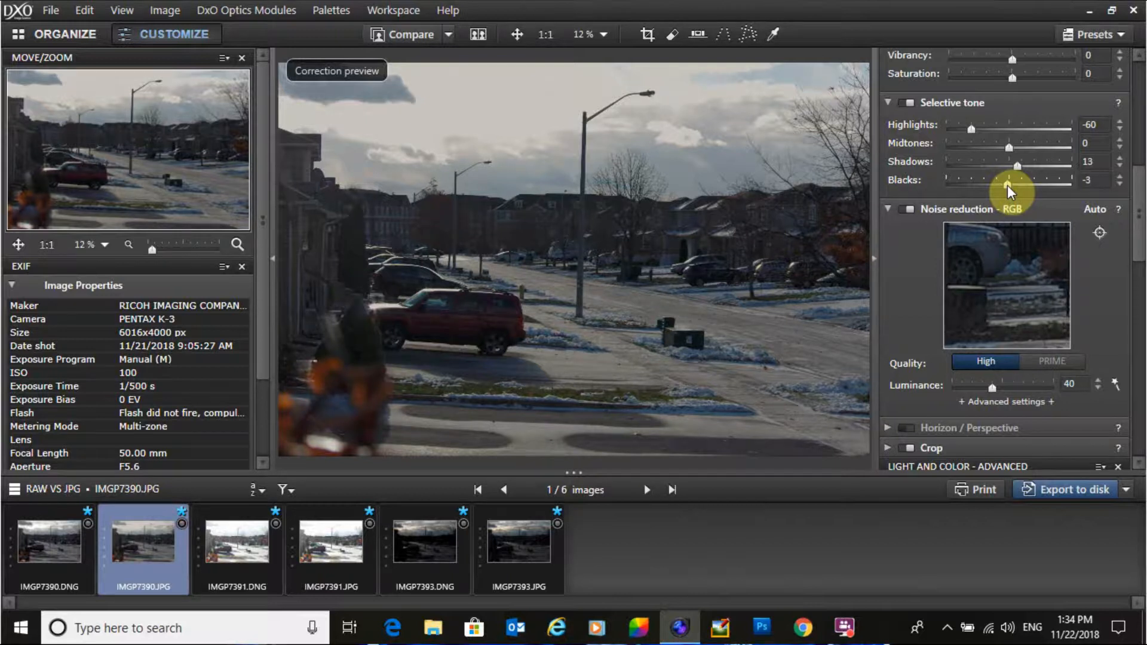
Step: Compare the edited RAW and JPG versions, zoomed to 100% on the clouds
mouse_move(1139, 191)
mouse_down()
mouse_move(1140, 155)
mouse_move(1139, 179)
mouse_up()
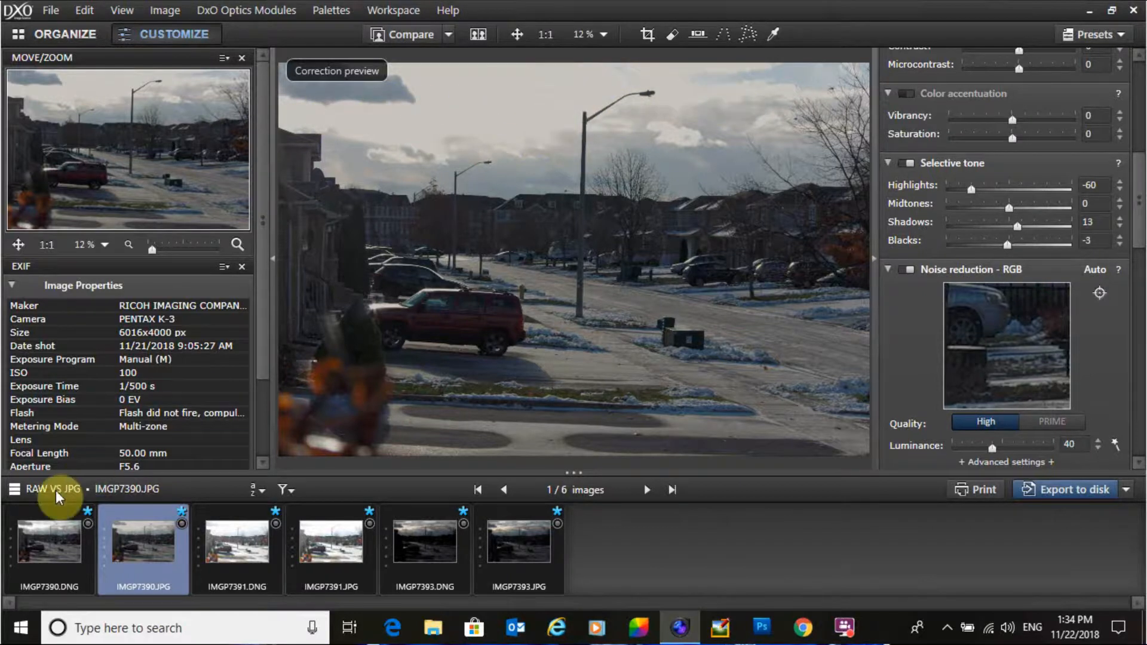
click(26, 532)
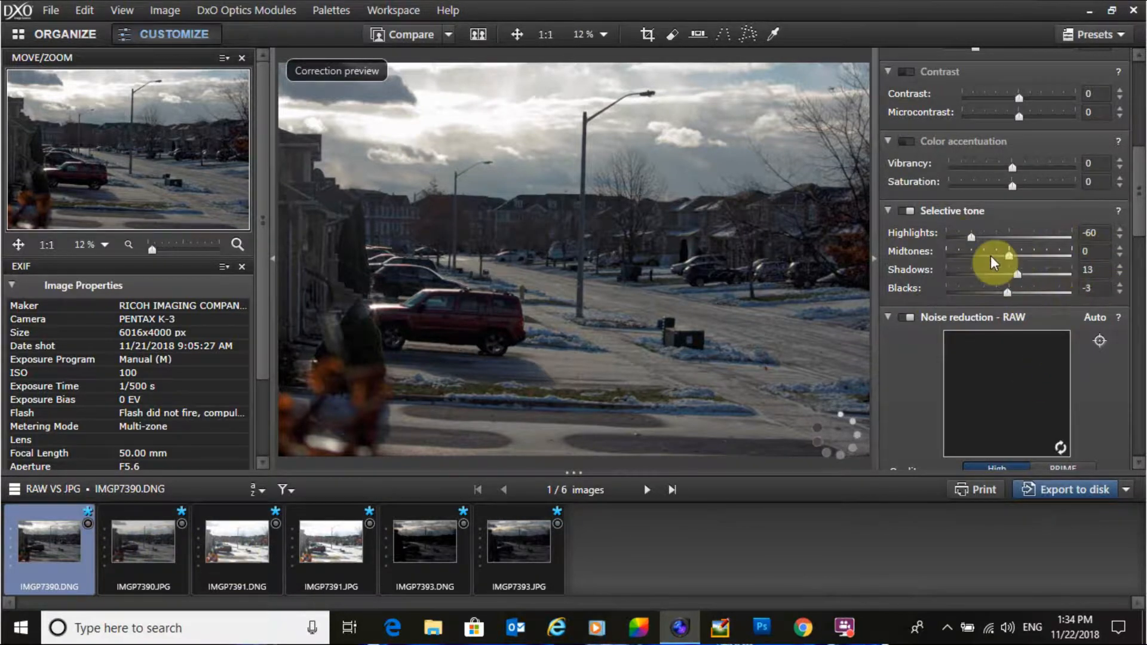
click(141, 547)
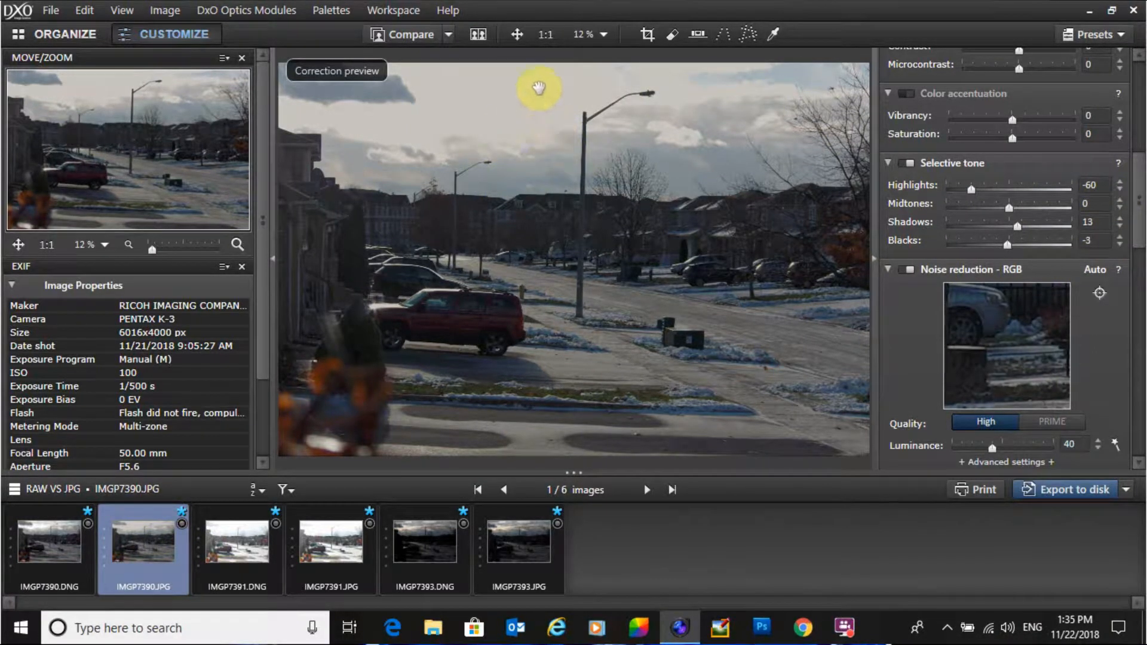
click(544, 34)
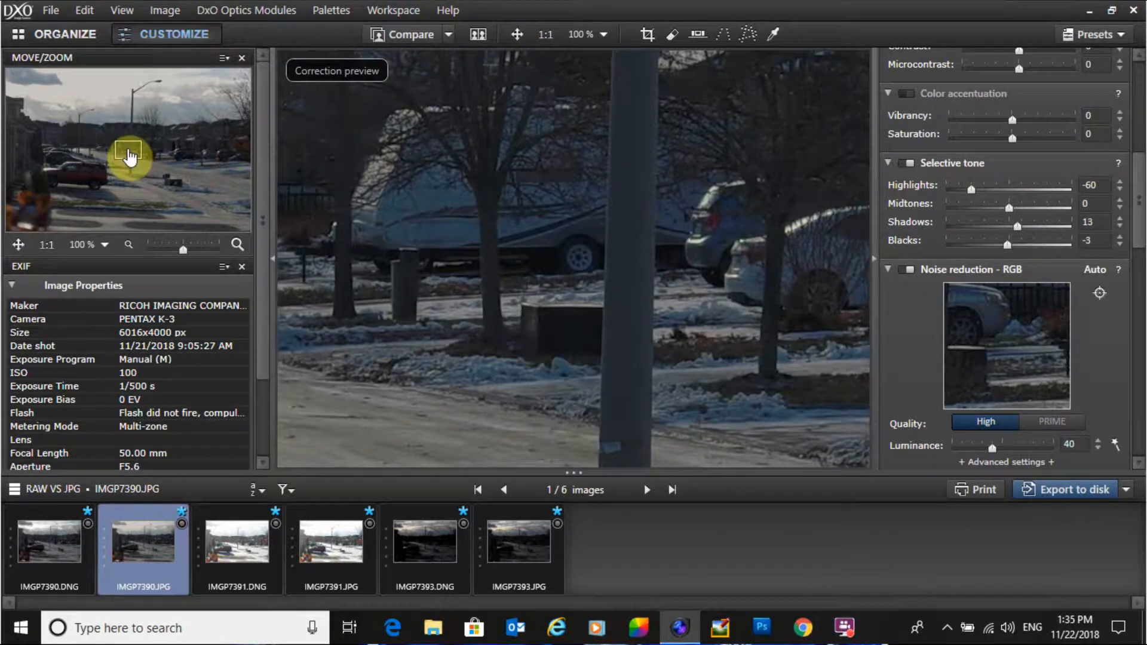
drag(128, 156, 173, 104)
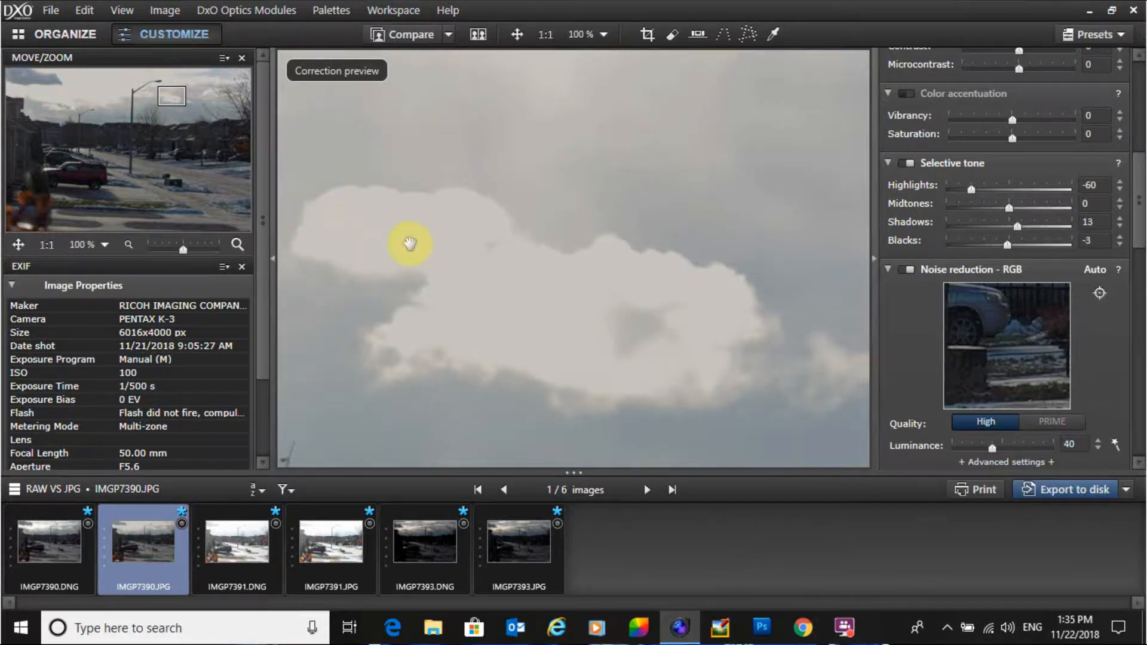
click(62, 539)
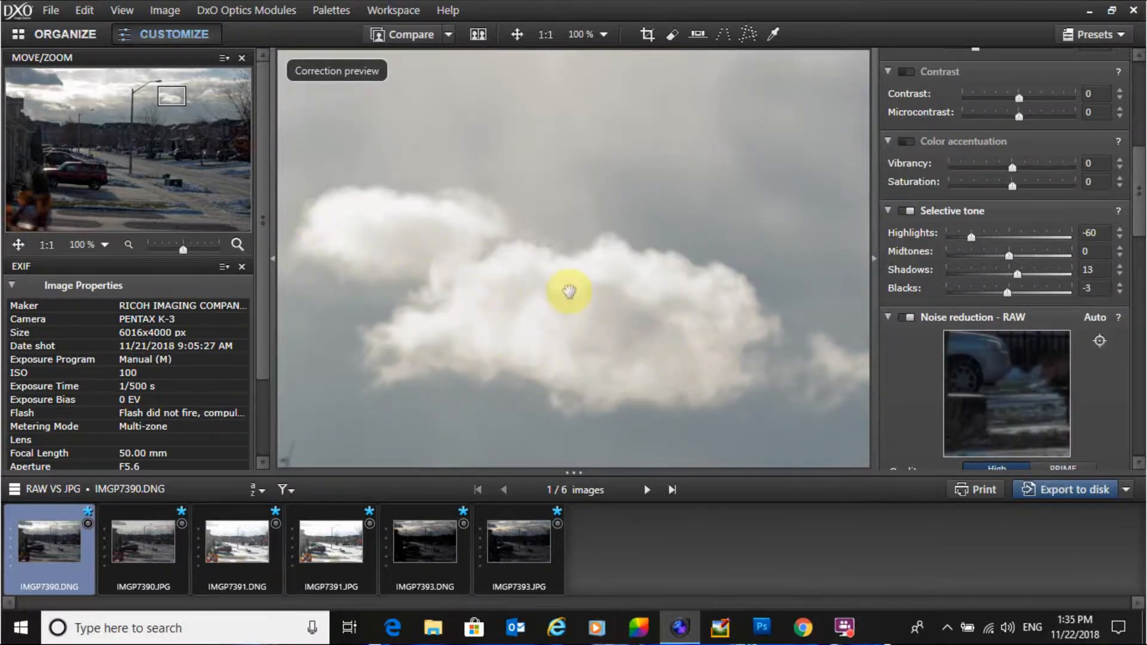
Step: View the JPG version of IMGP7390 and fit the image back to the window
click(121, 535)
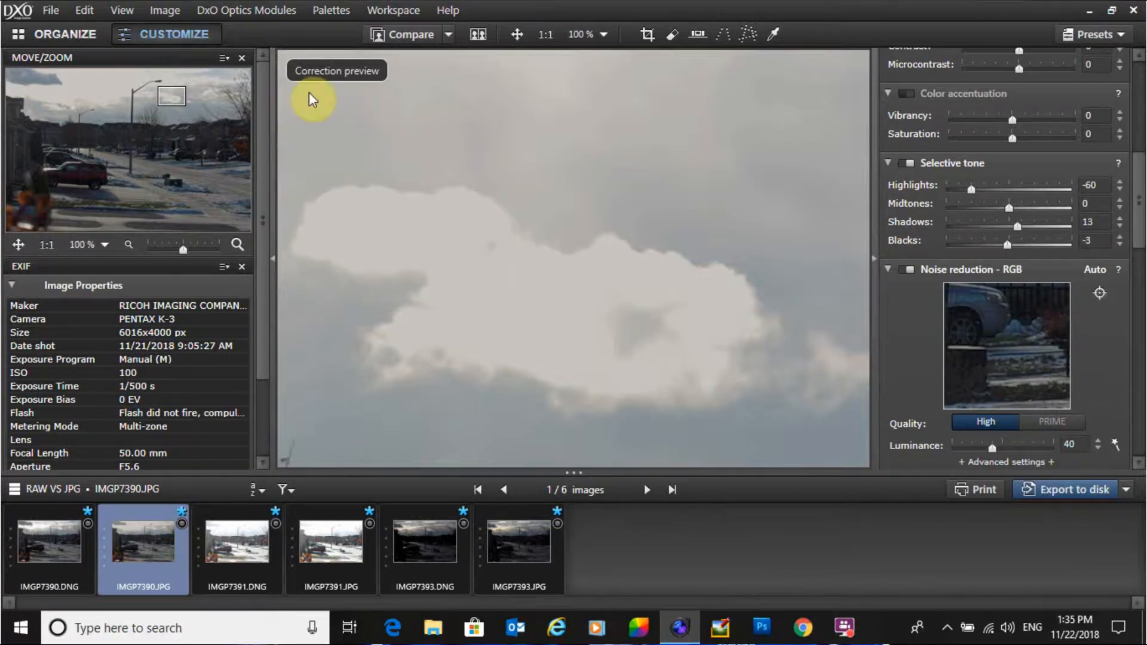
click(517, 35)
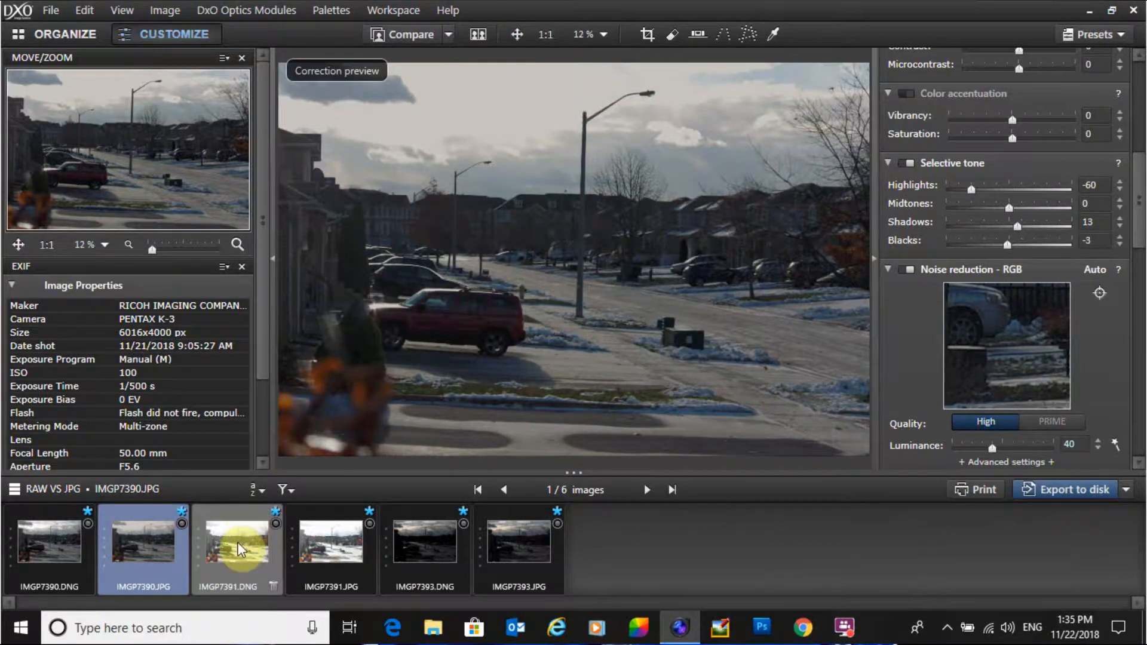
Step: Select IMGP7391.DNG and set its exposure compensation to -2.15
mouse_move(240, 548)
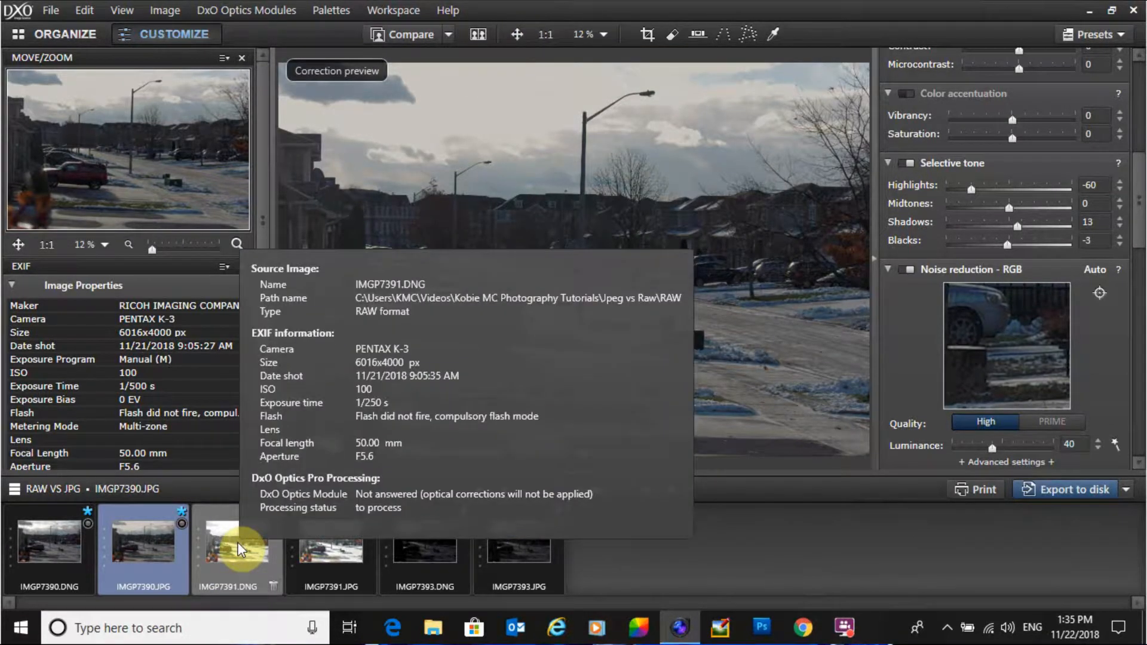
click(240, 548)
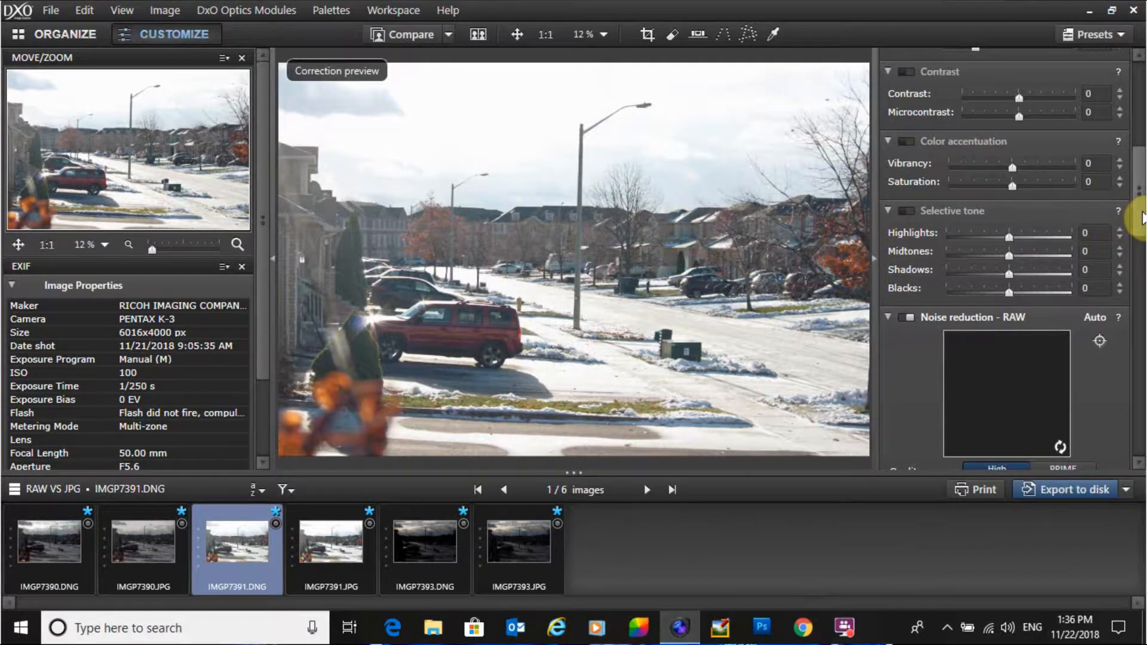
drag(1141, 180, 1141, 127)
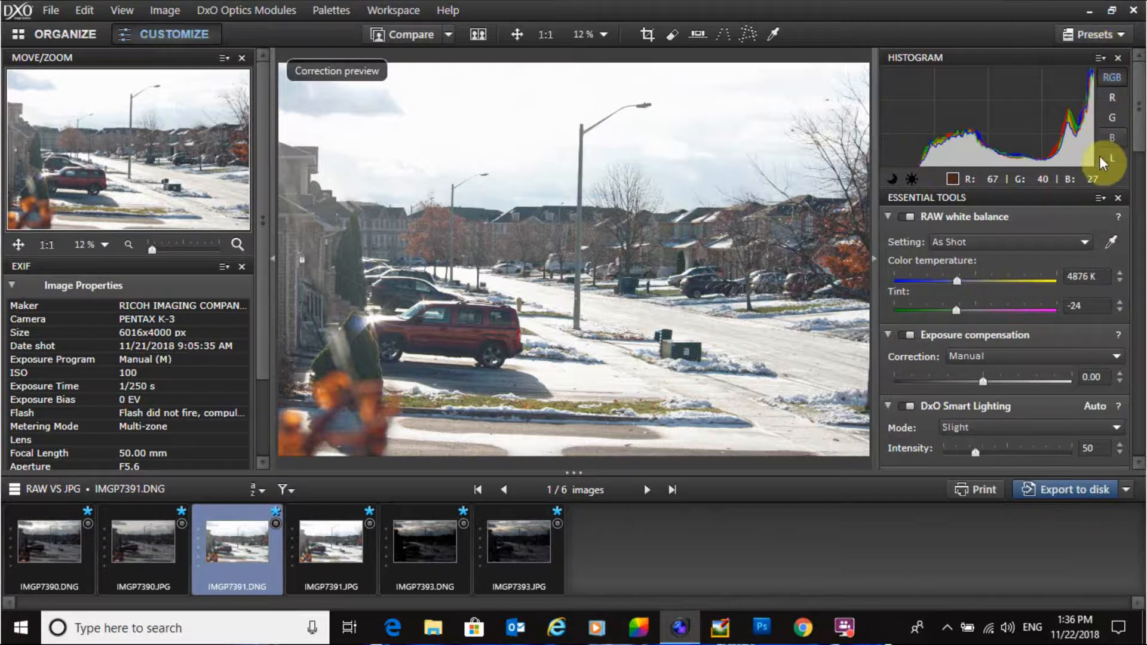
drag(1139, 133, 1144, 162)
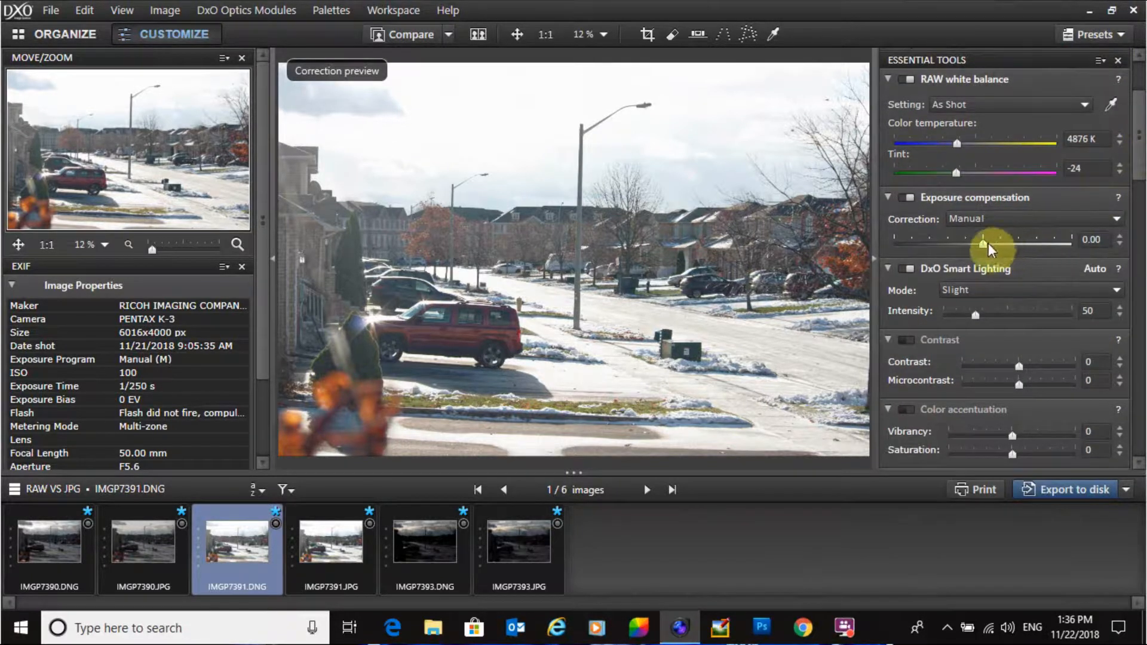
drag(982, 245, 927, 246)
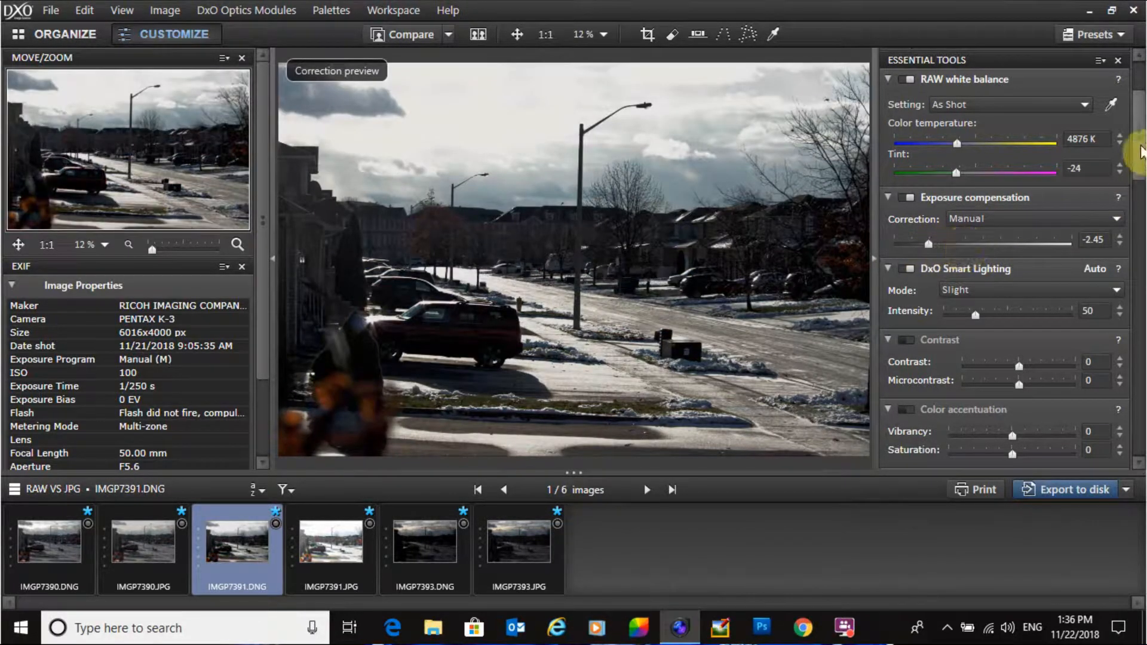
drag(1140, 128, 1141, 83)
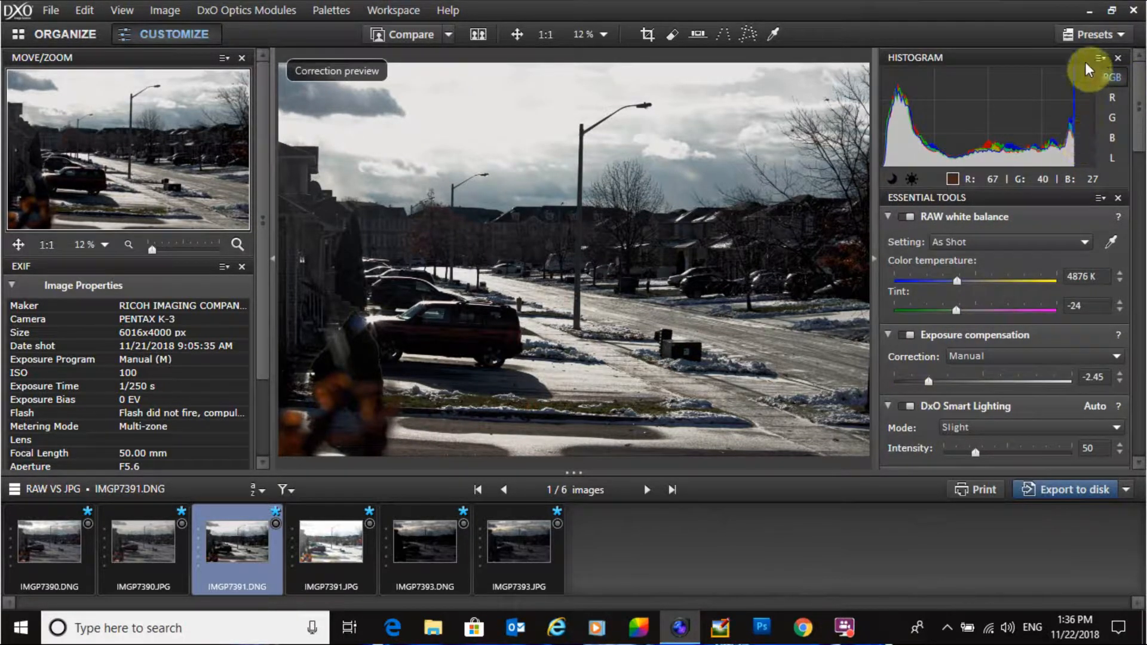
drag(927, 382, 937, 382)
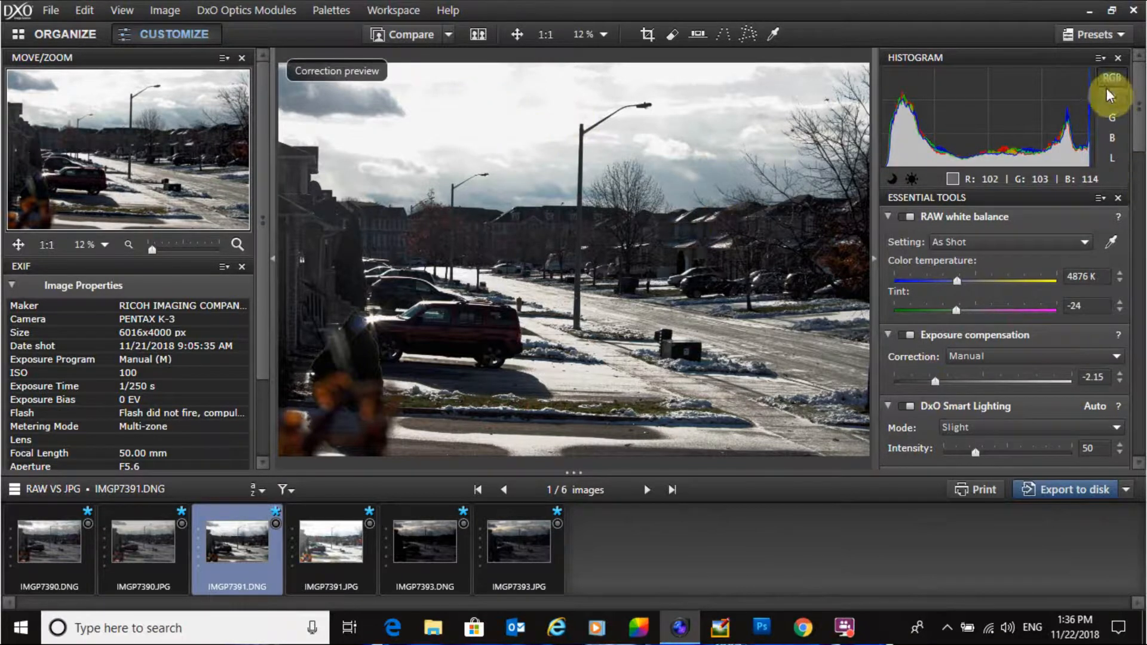
Step: Set the RAW image's Selective tone Highlights to -100
drag(1138, 123, 1143, 167)
scroll(1063, 268, down, 2)
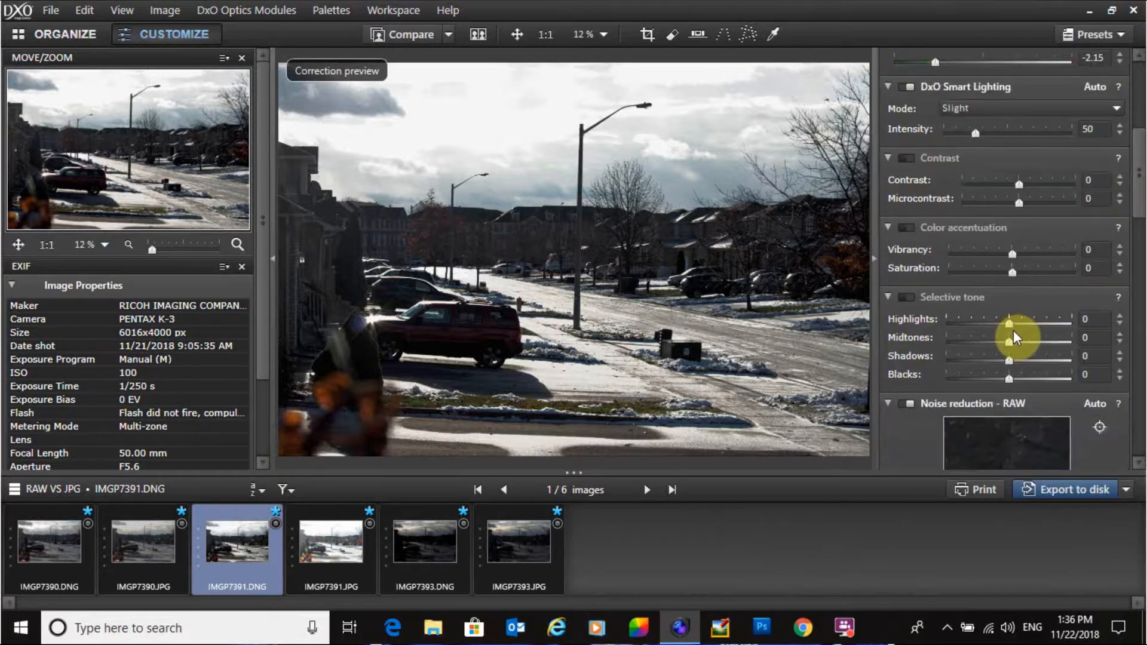
drag(1008, 325, 940, 332)
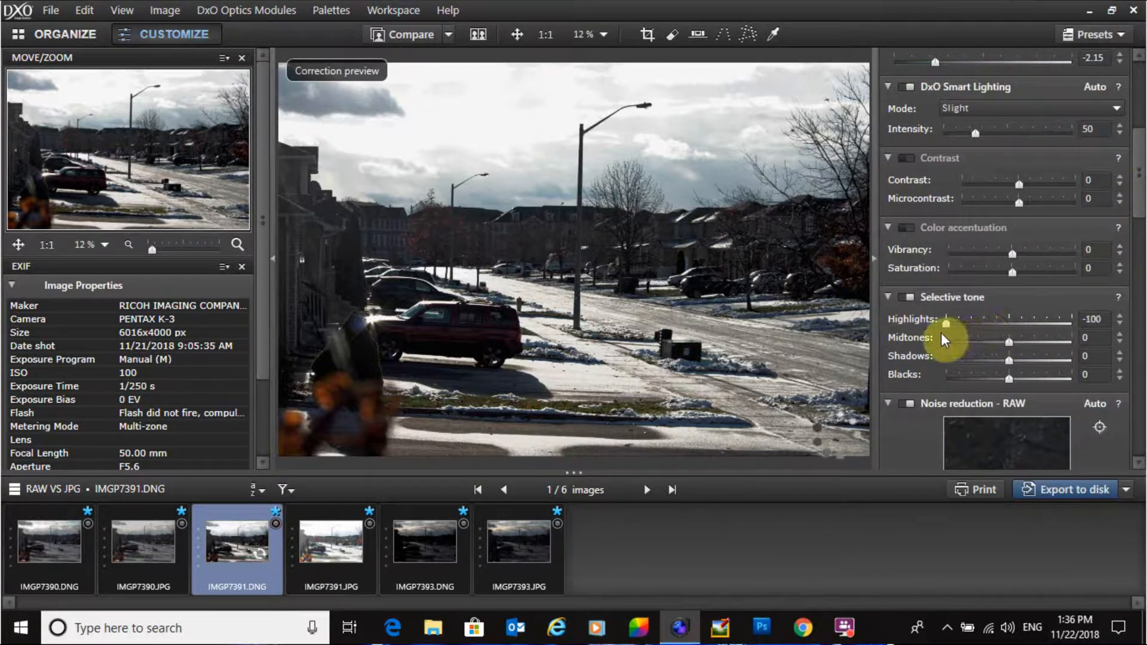
Step: Experiment with the RAW image's exposure compensation, settling on -2.15
drag(1138, 197, 1140, 141)
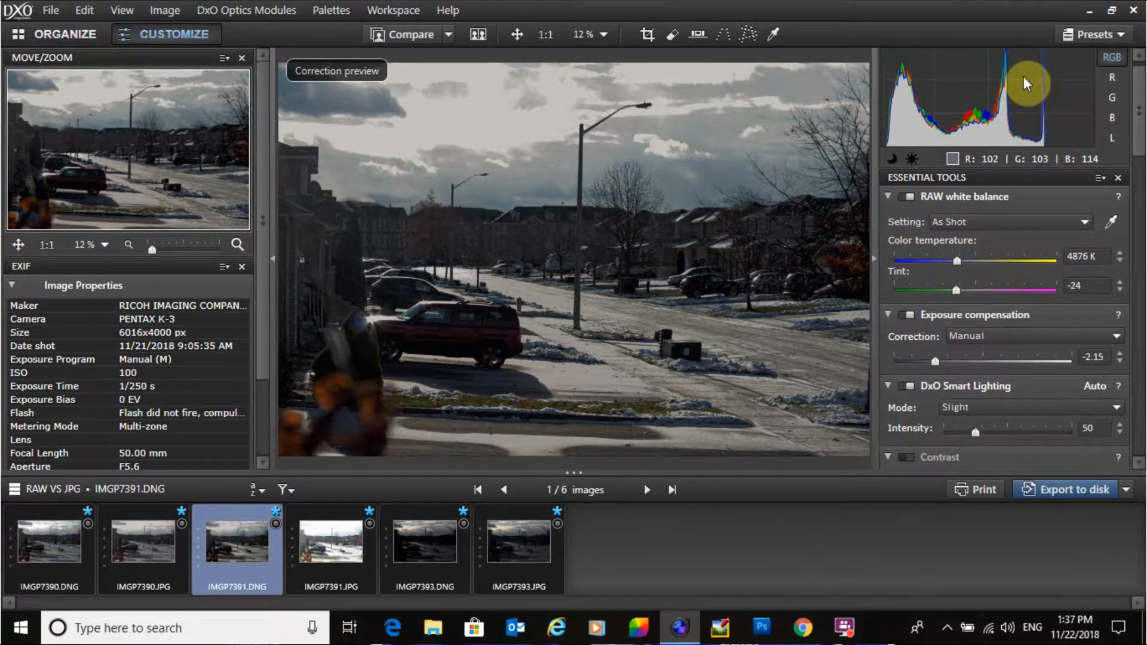
drag(934, 364, 945, 361)
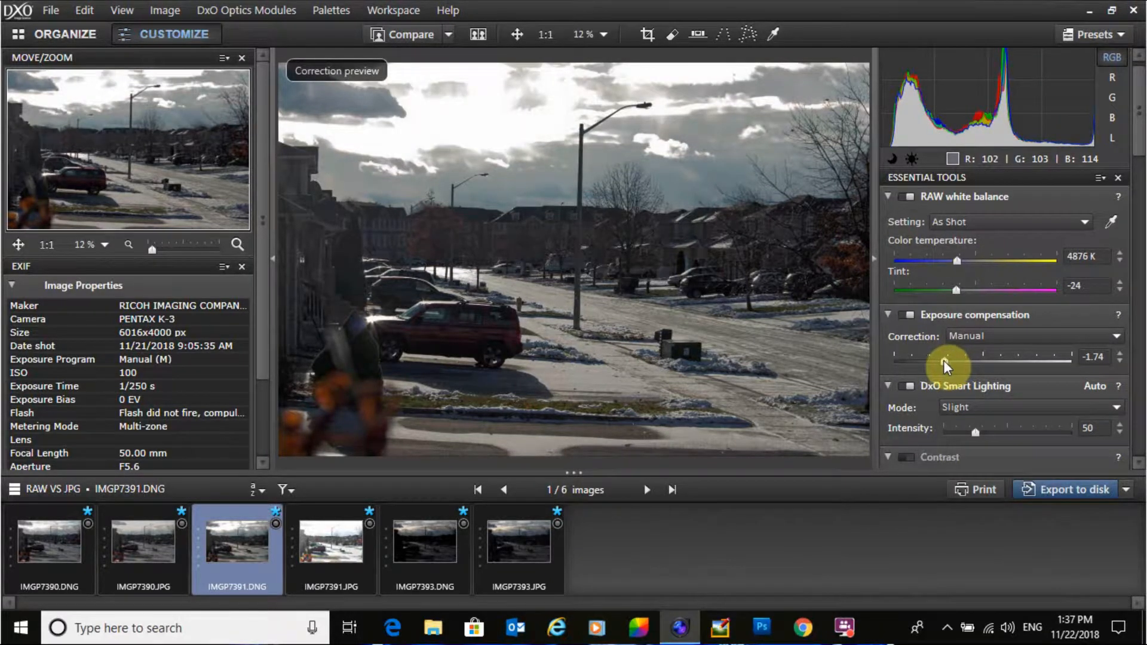
drag(944, 360, 940, 361)
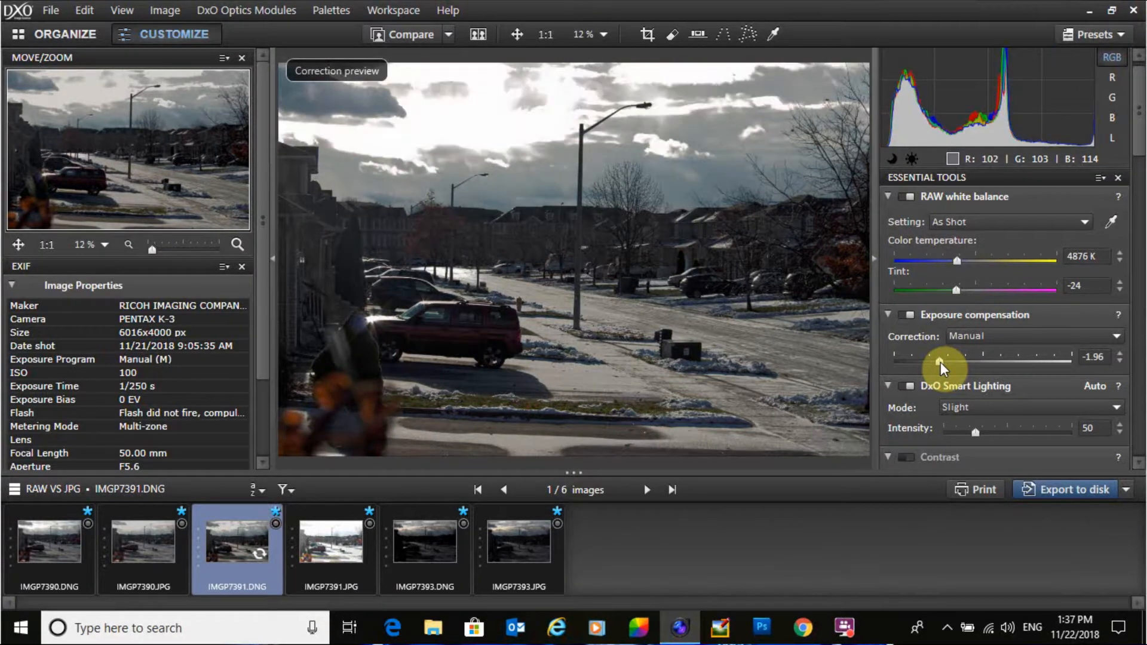
drag(939, 362, 939, 362)
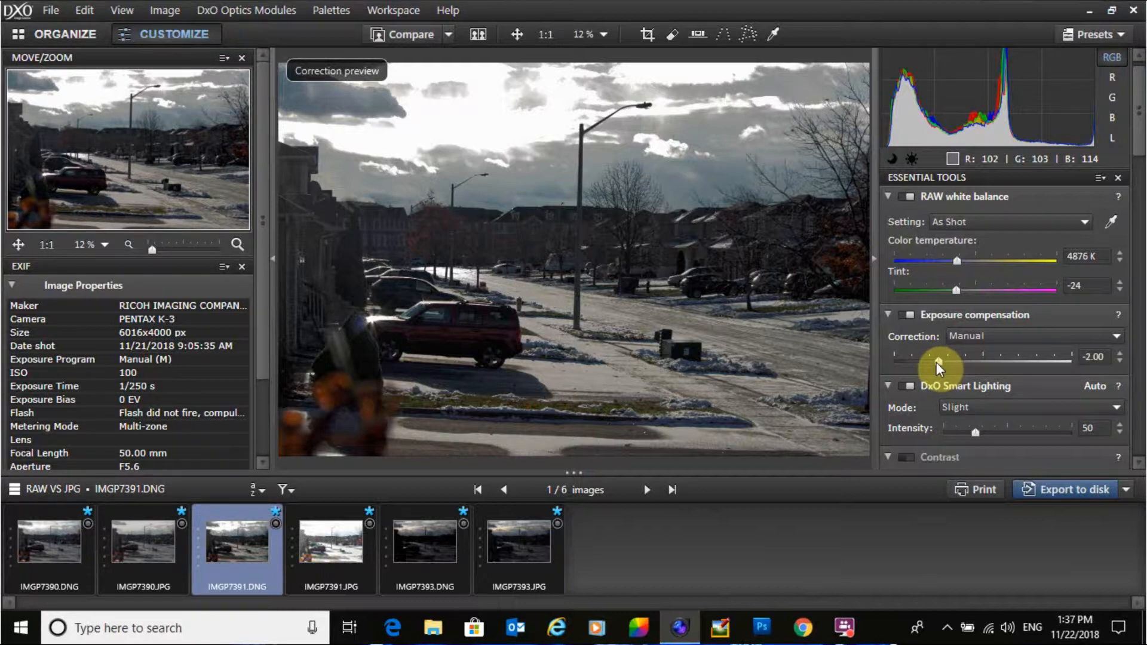
drag(937, 362, 934, 362)
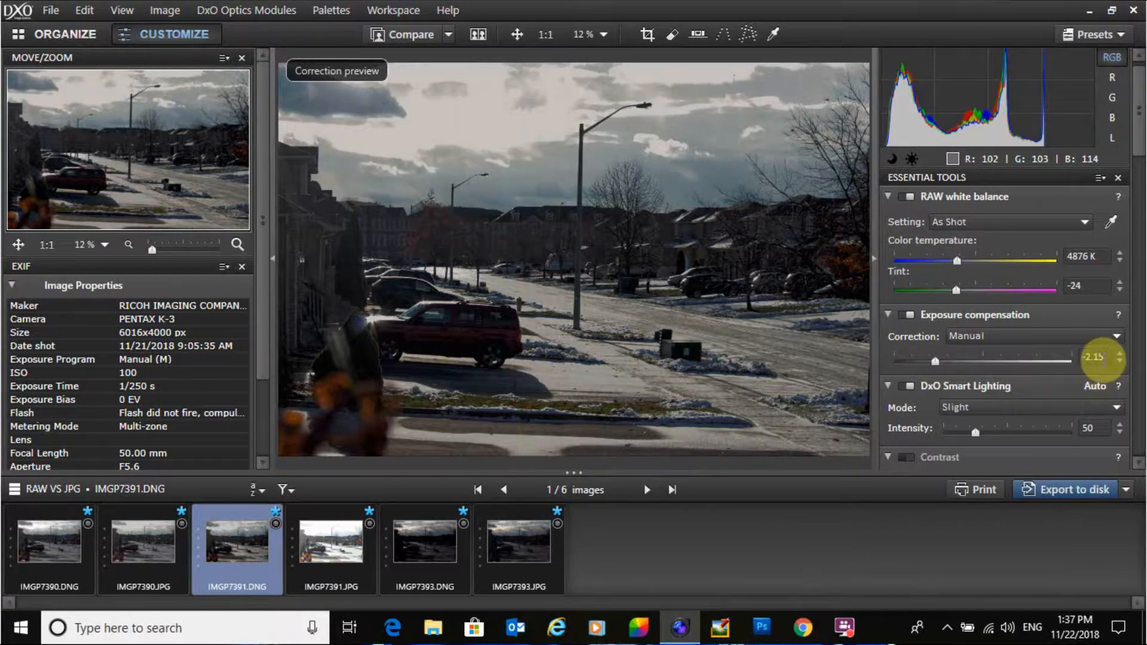
Step: Set the RAW image's Selective tone Midtones to 12, Highlights to -88, Shadows to 12 and Blacks to -3
scroll(1138, 179, down, 5)
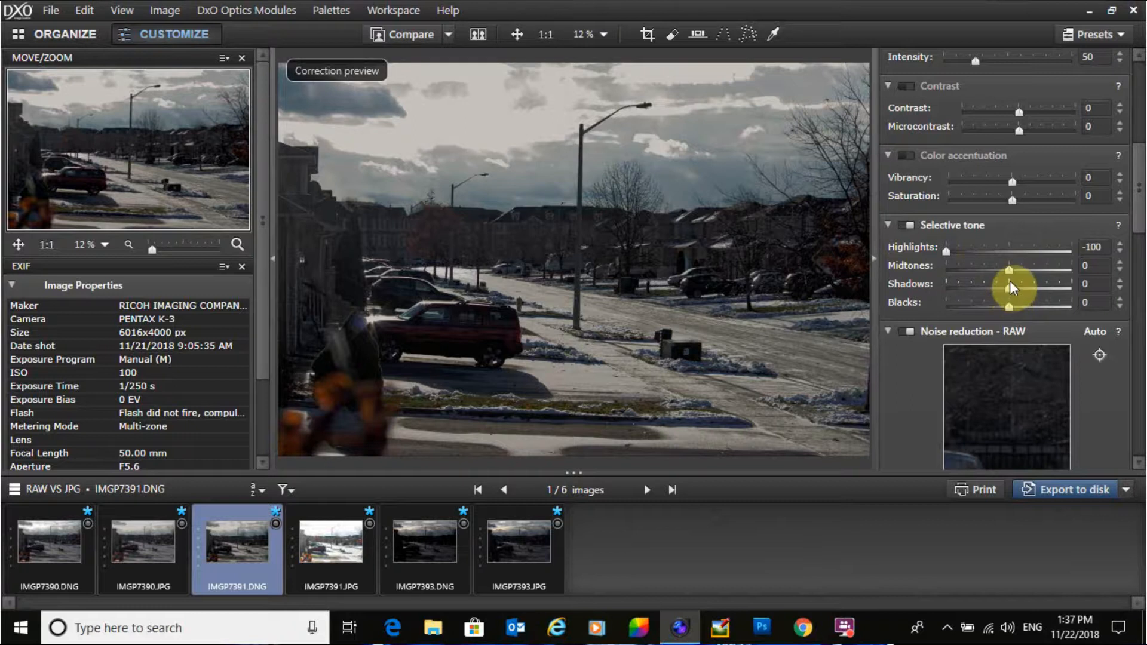
drag(1009, 271, 1021, 271)
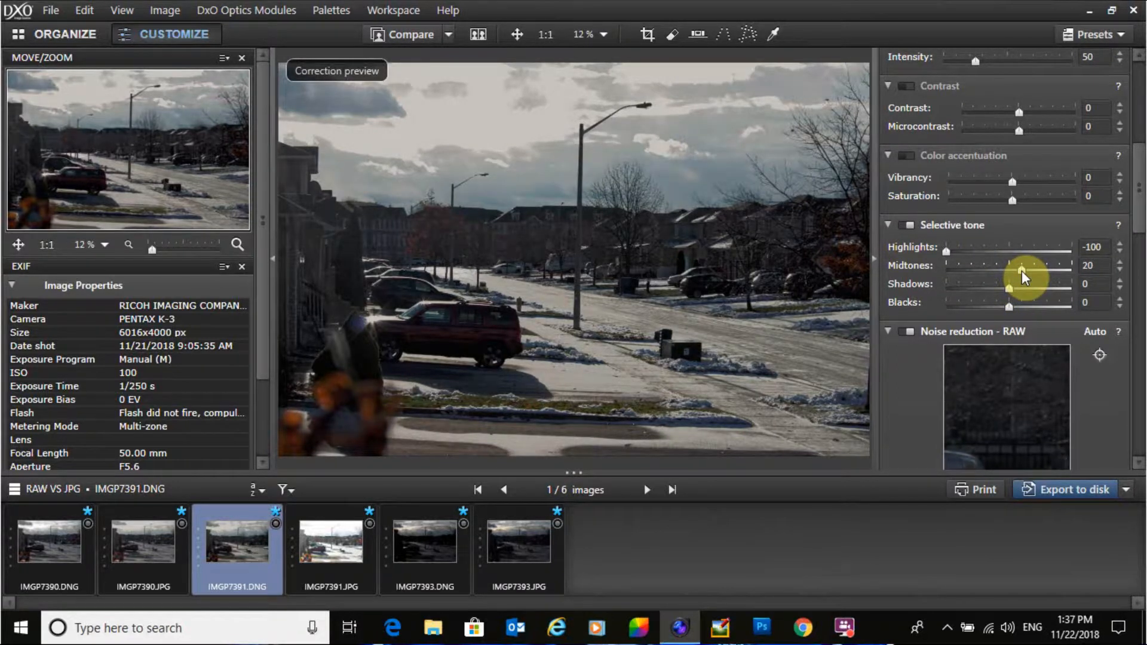
drag(1022, 271, 1016, 271)
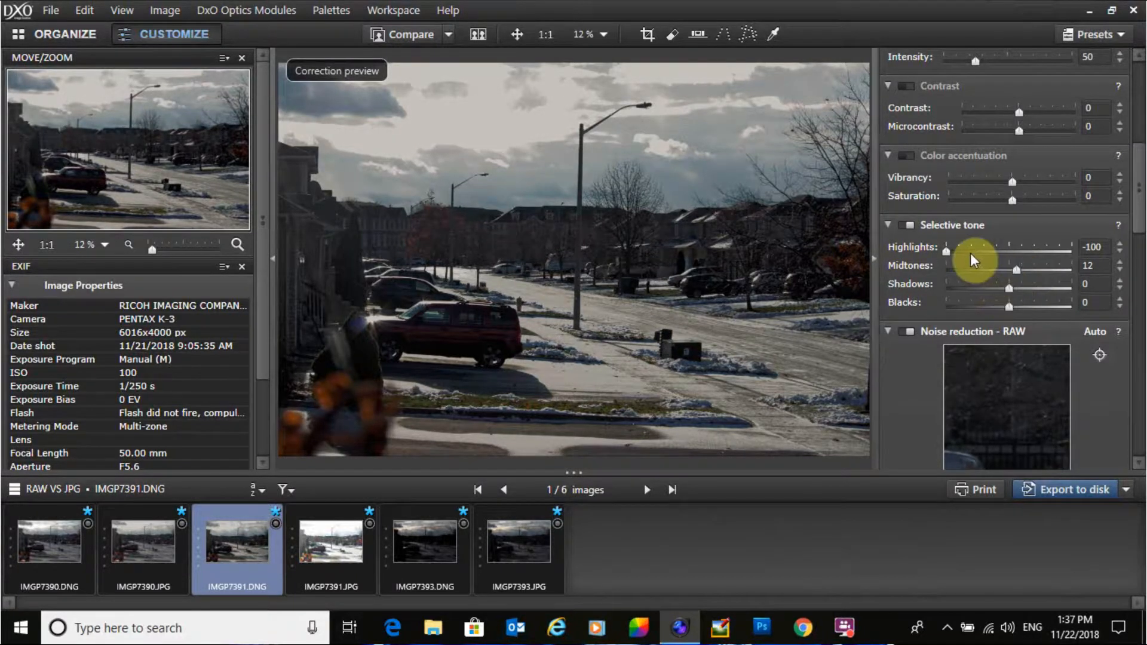
drag(945, 256, 954, 257)
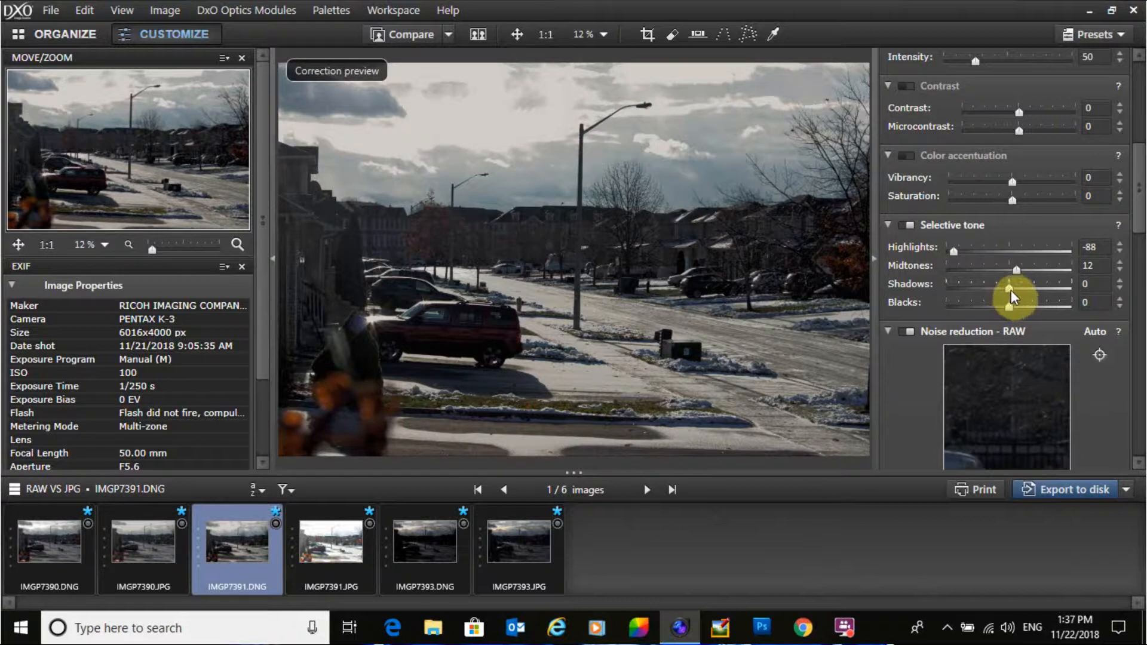
drag(1011, 289, 1017, 291)
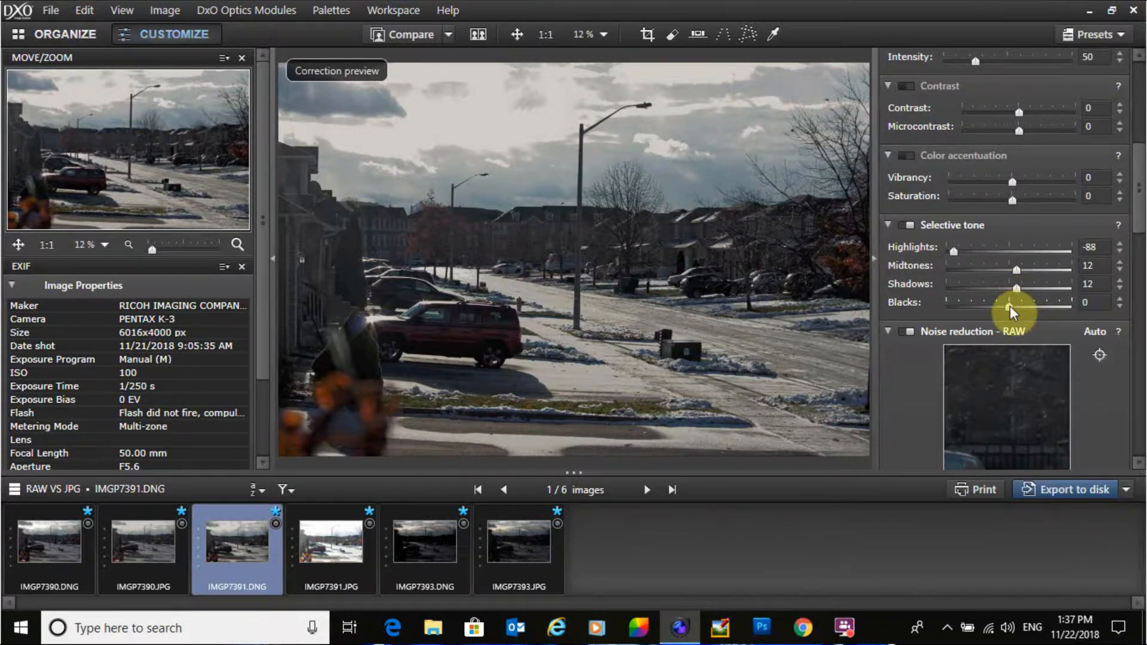
drag(1010, 305, 1007, 310)
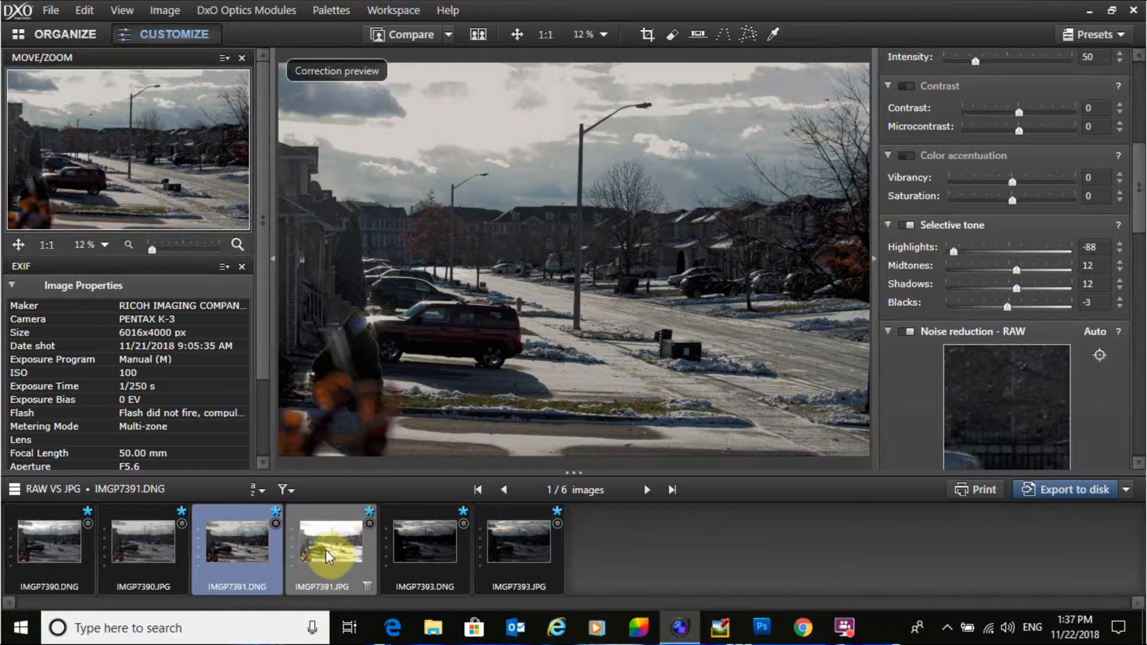
Step: Select IMGP7391.JPG and set its exposure compensation to -2.15
mouse_move(325, 549)
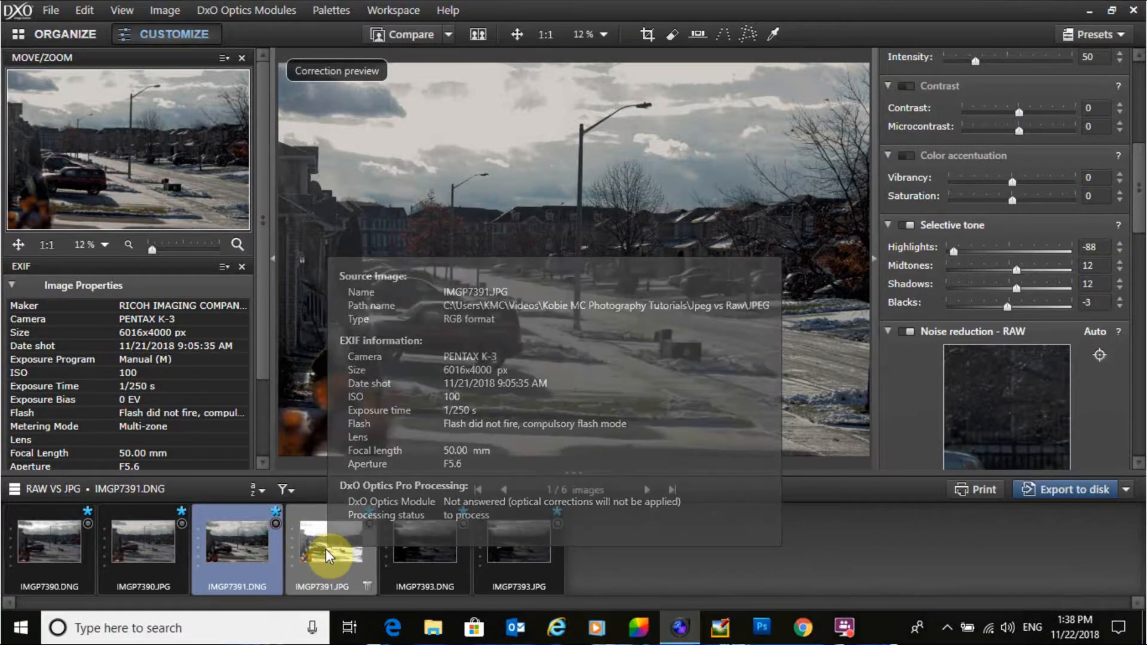
drag(1139, 186, 1140, 162)
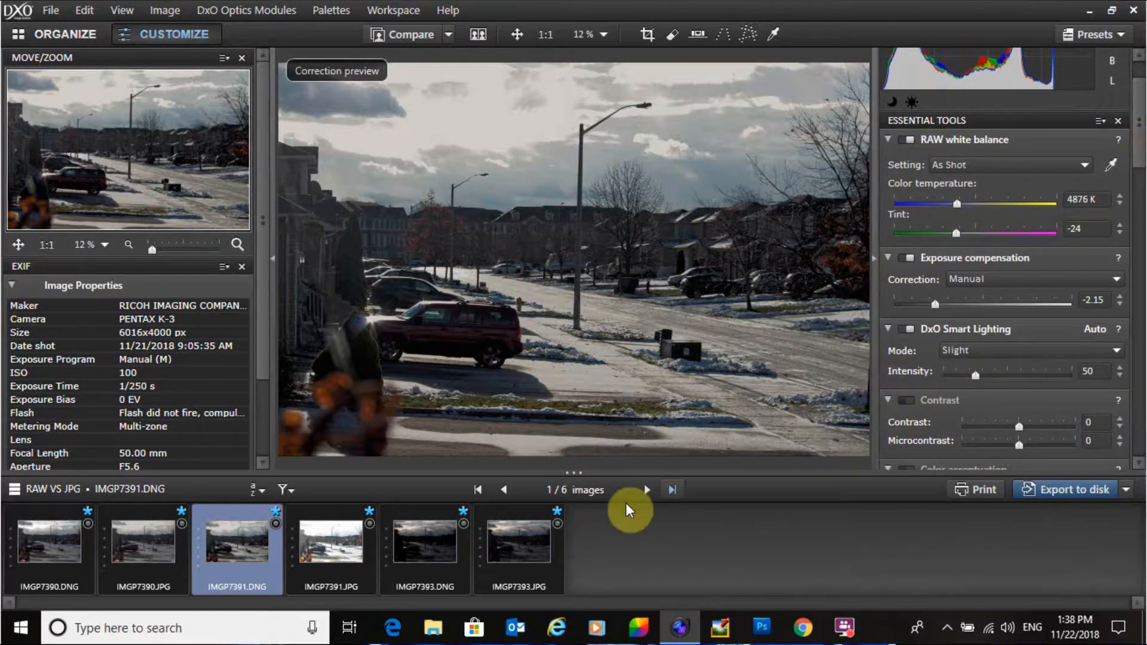
click(331, 541)
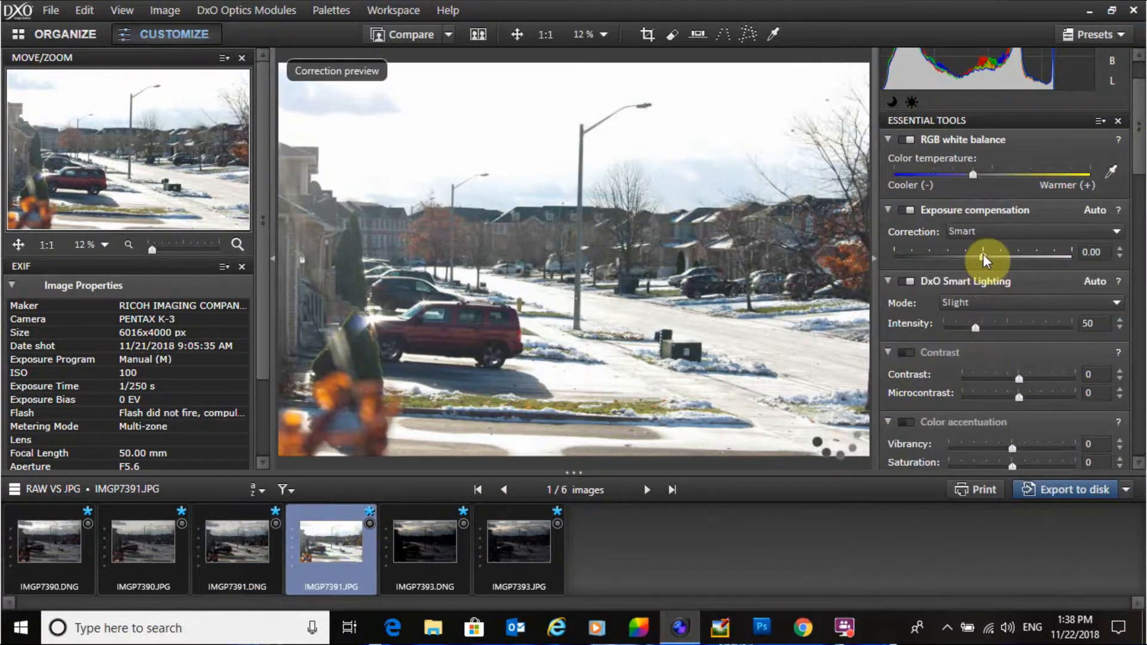
drag(983, 253, 934, 249)
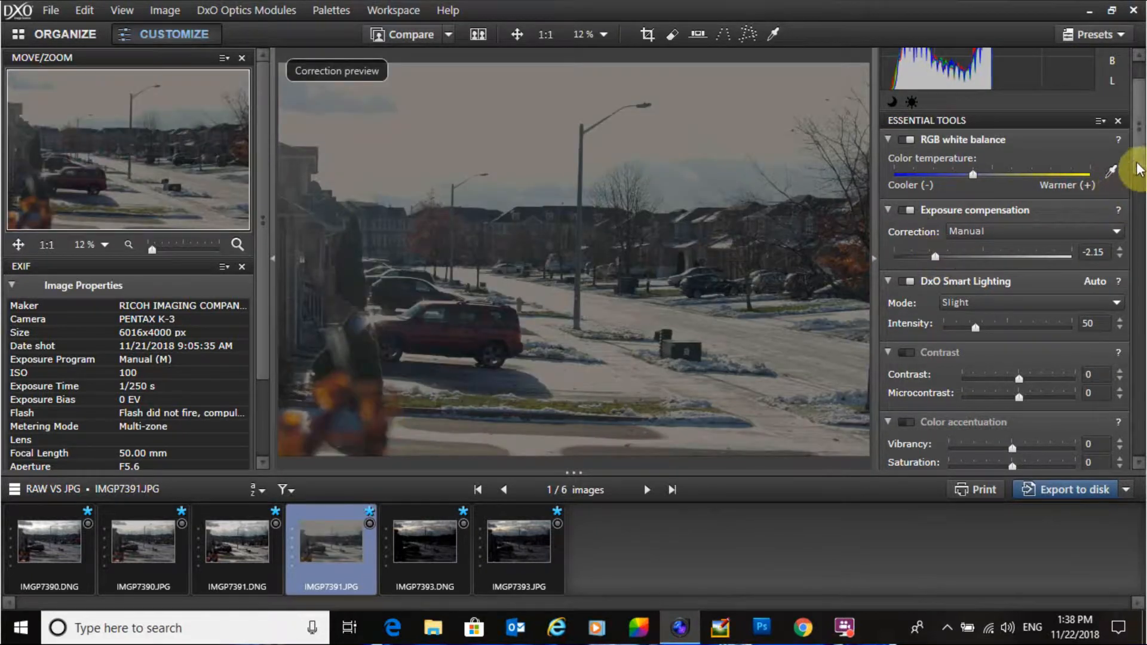
scroll(1136, 149, up, 2)
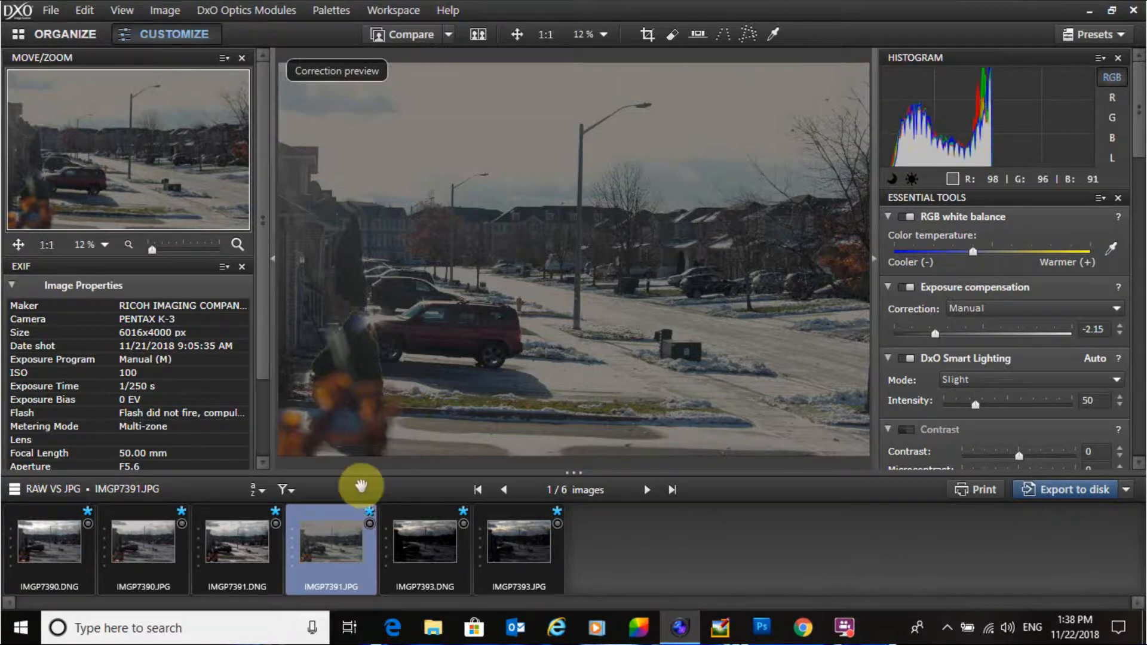
Step: Switch between the RAW and JPG versions of IMGP7391 to compare them and check the RAW's Selective tone settings
click(245, 542)
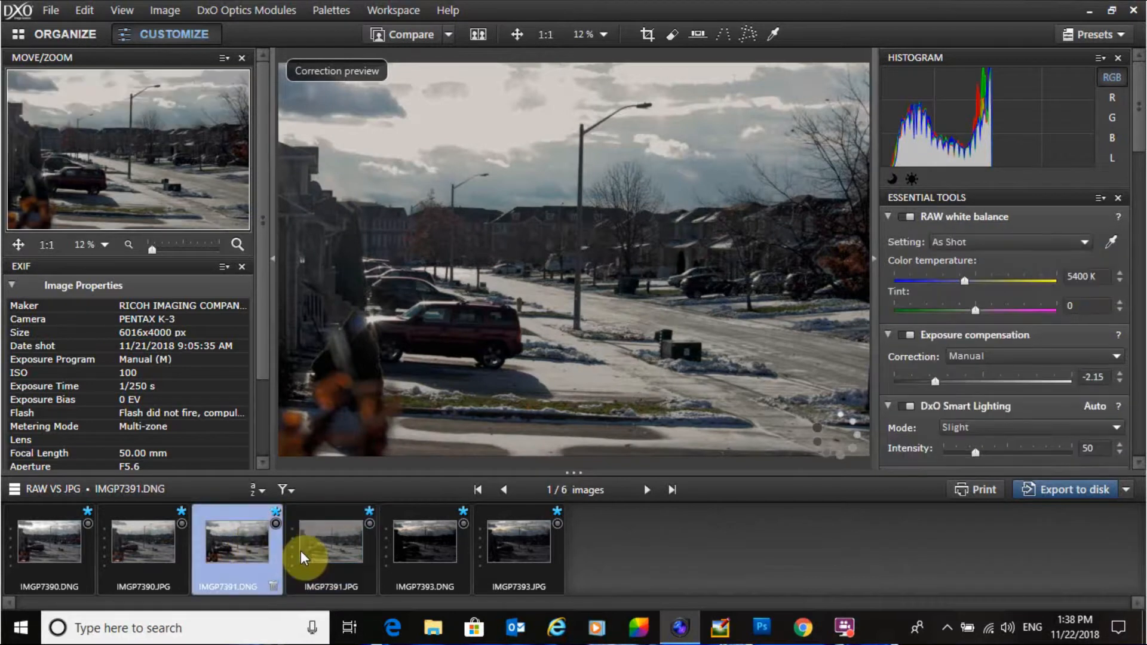
mouse_move(328, 547)
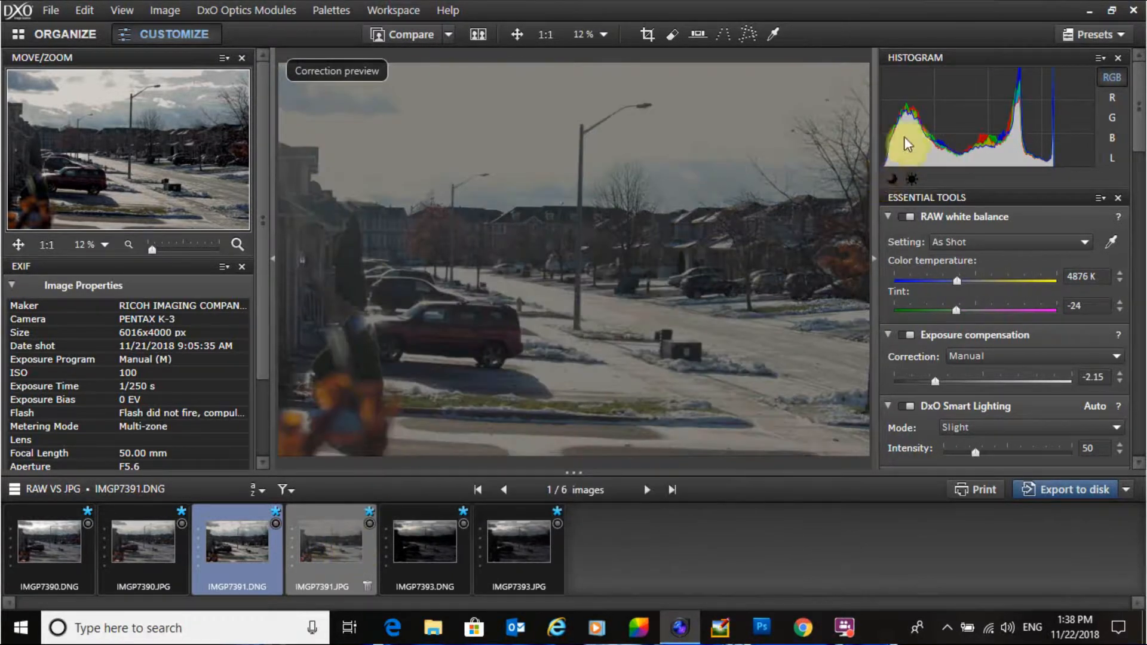
key(Right)
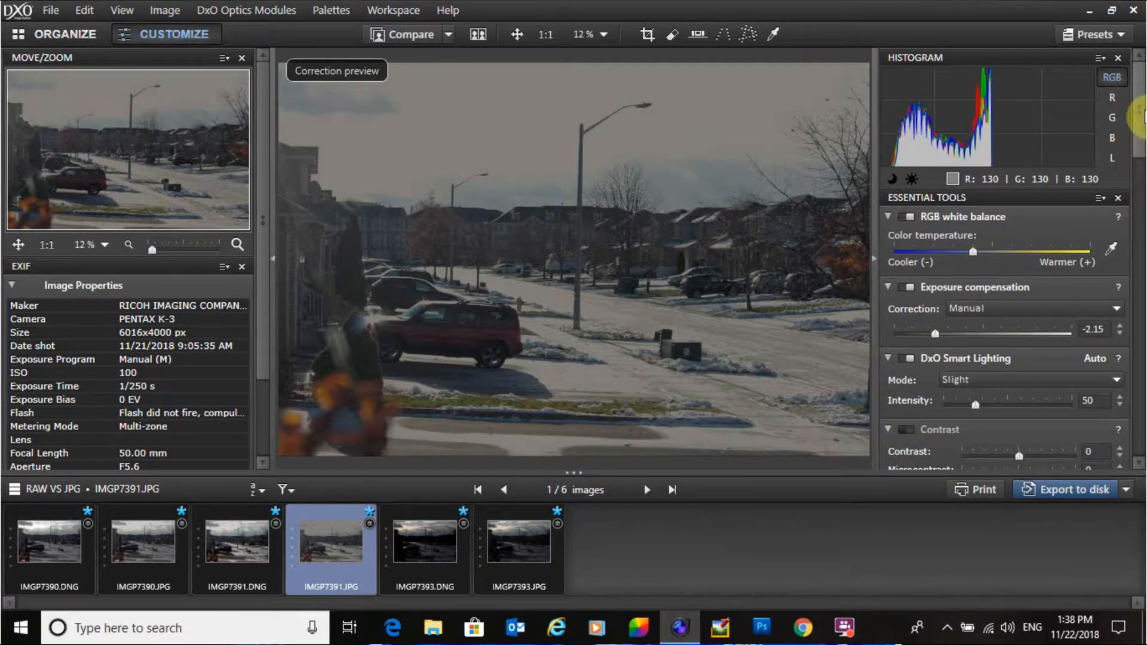
drag(1136, 134, 1138, 206)
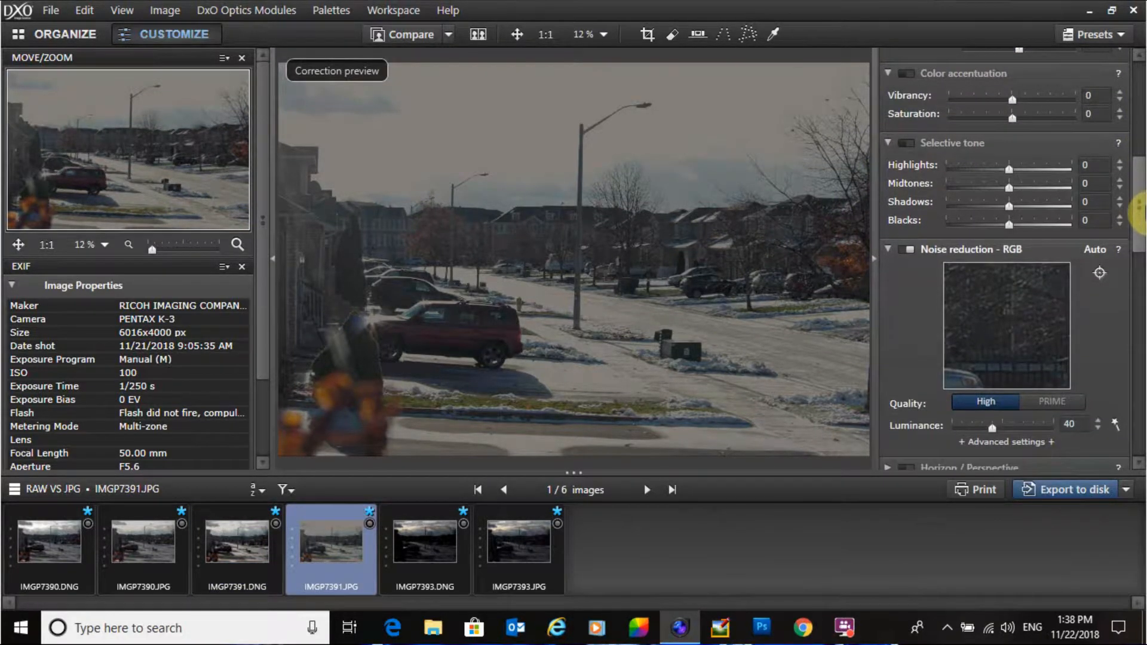
click(220, 528)
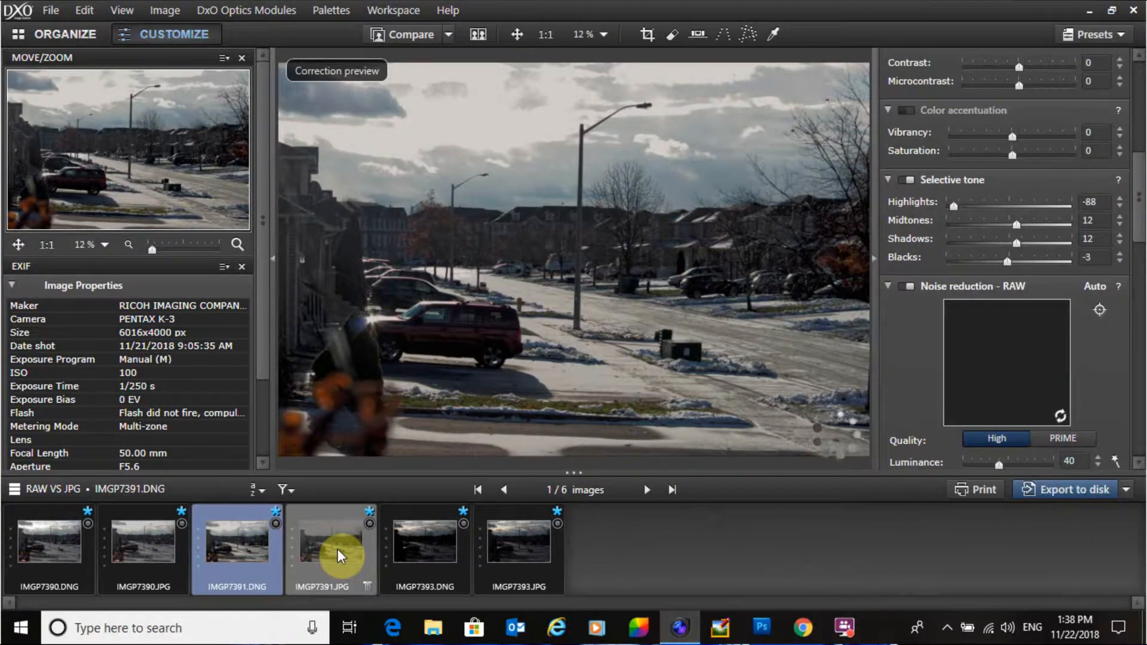
click(338, 549)
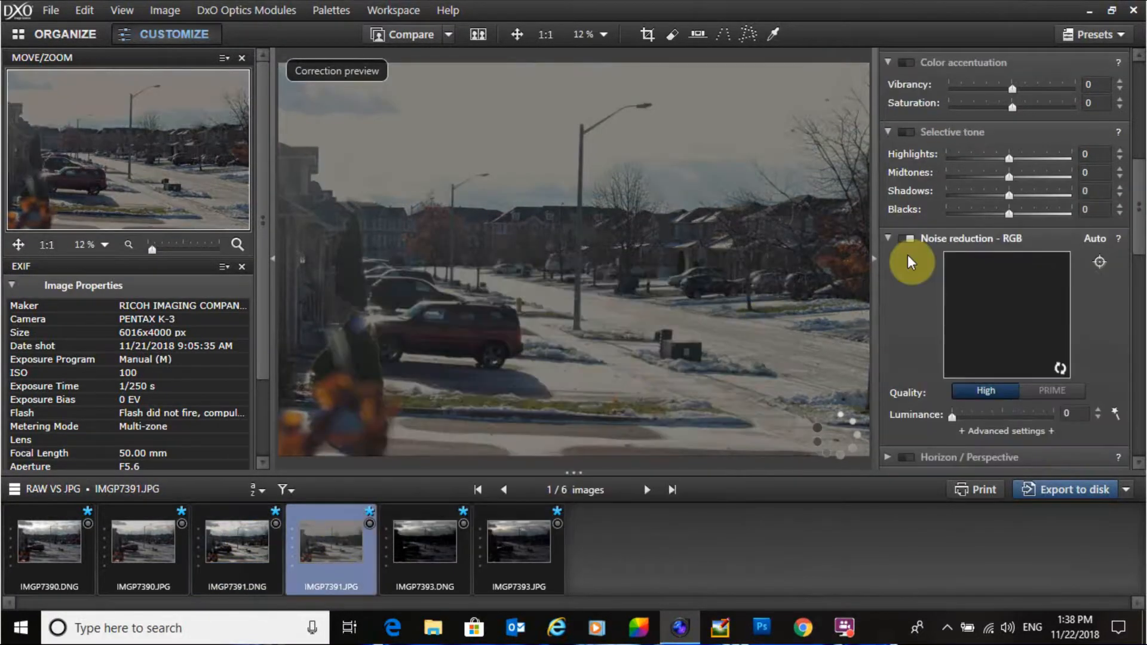
Step: Set the JPG's Selective tone Highlights to -88, Midtones to 12, Shadows to 12 and Blacks to -3
drag(1009, 156, 953, 151)
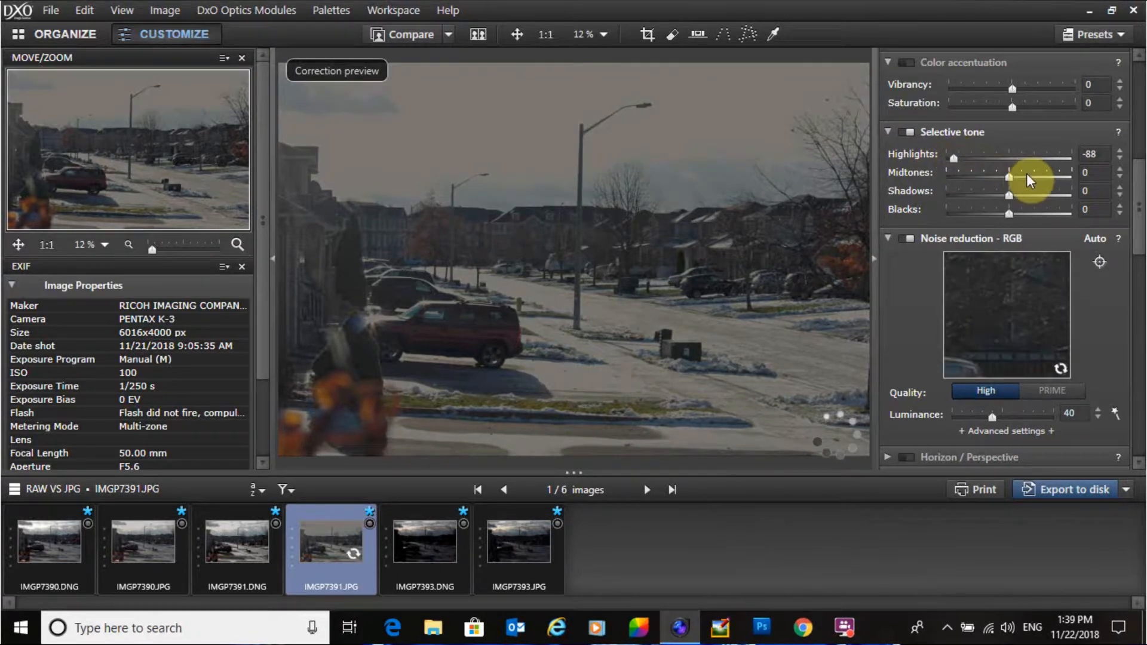
drag(1013, 176, 1008, 214)
mouse_move(1140, 233)
mouse_down()
mouse_move(1139, 173)
mouse_move(1139, 226)
mouse_up()
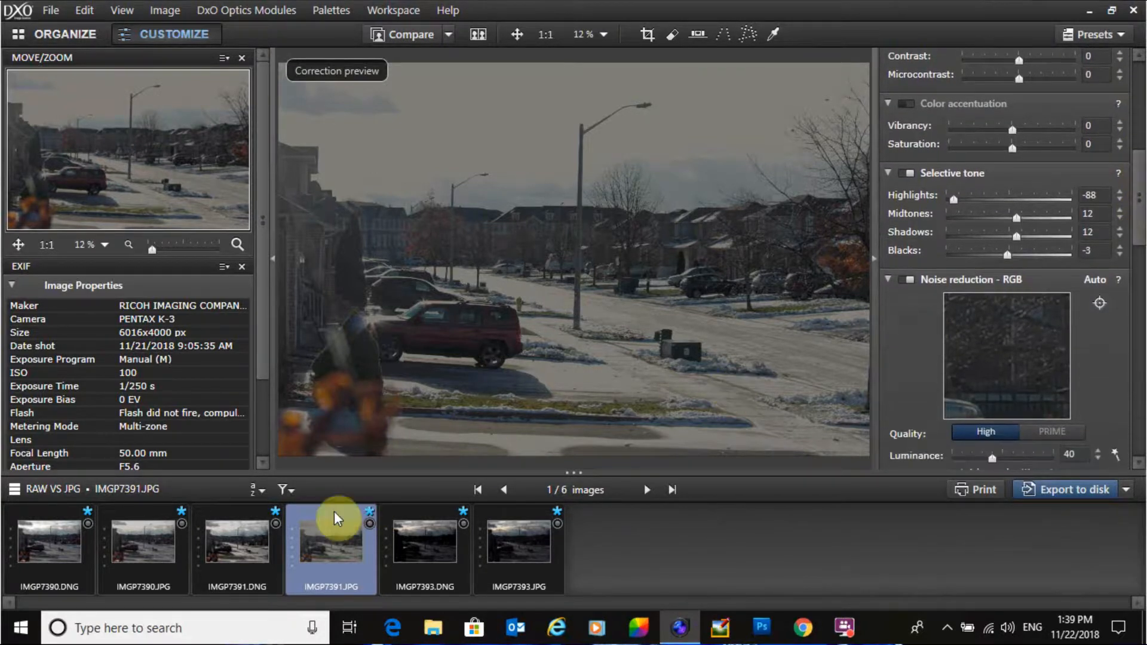
Step: Alternate between the edited IMGP7391 RAW and JPG versions to compare how each responded to the adjustments
click(235, 535)
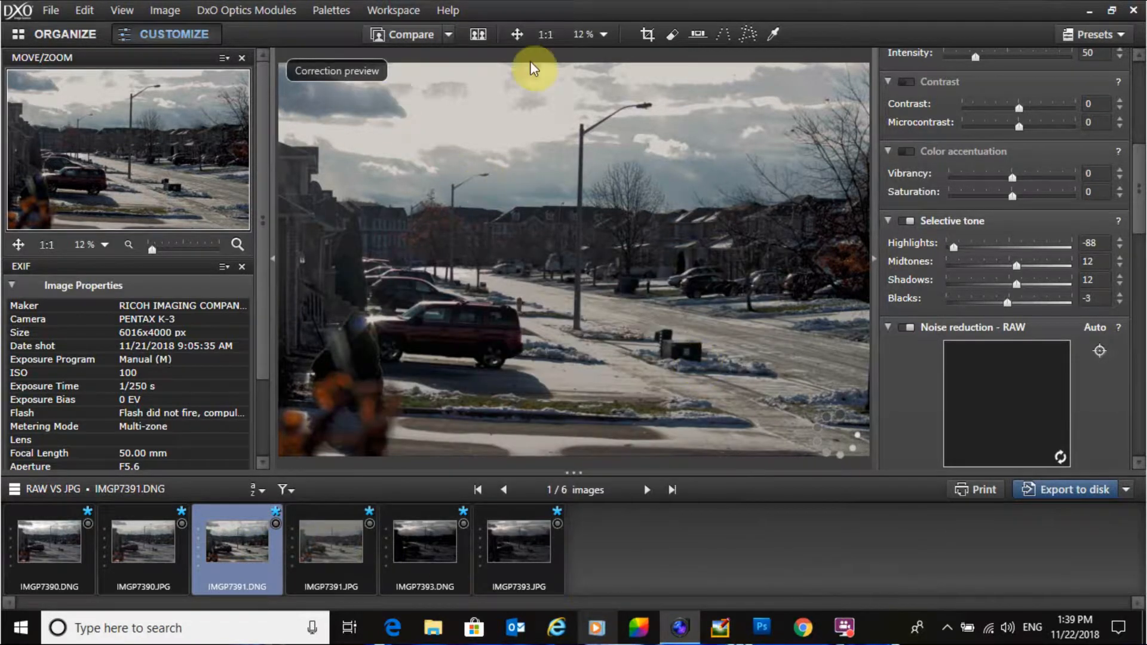
click(329, 547)
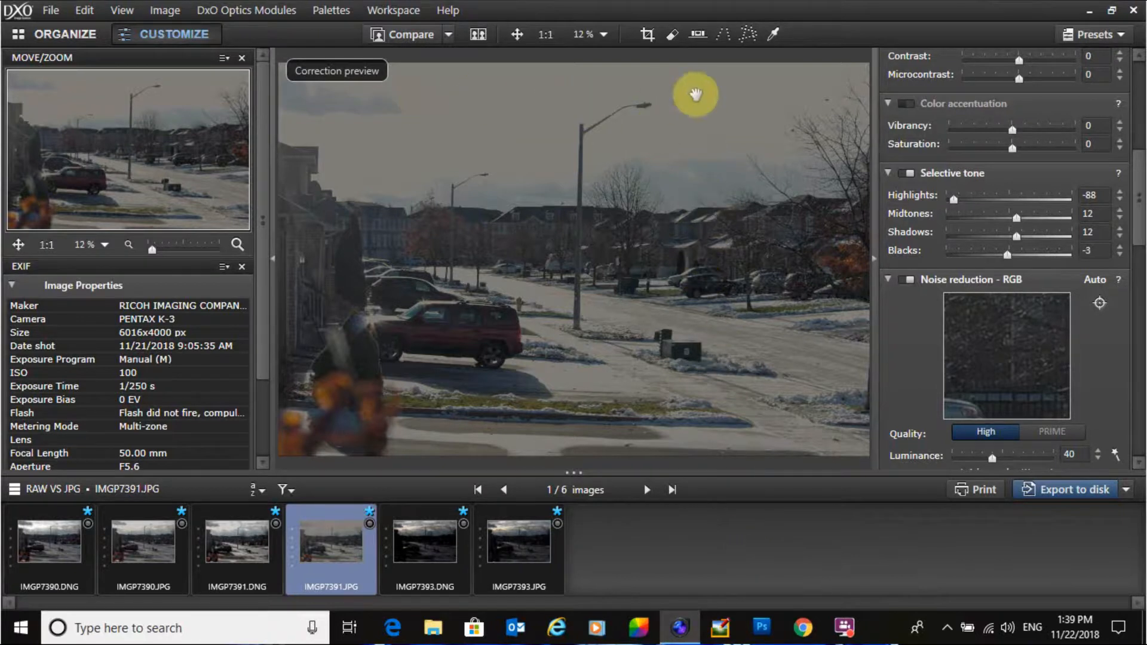
drag(1138, 167, 1144, 108)
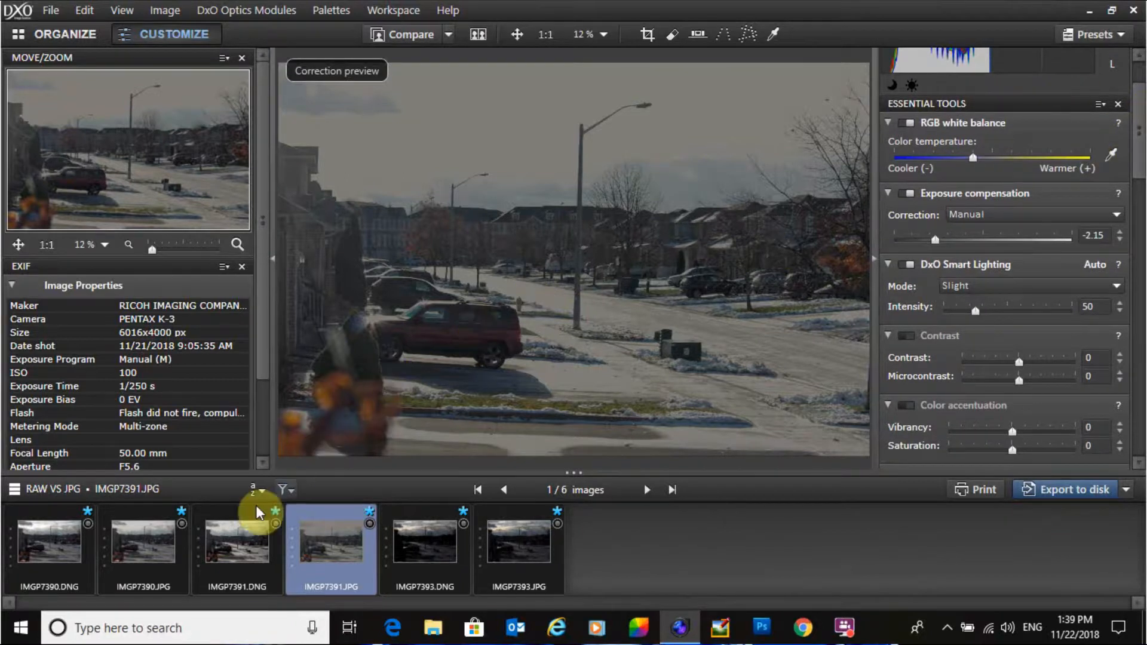
click(236, 541)
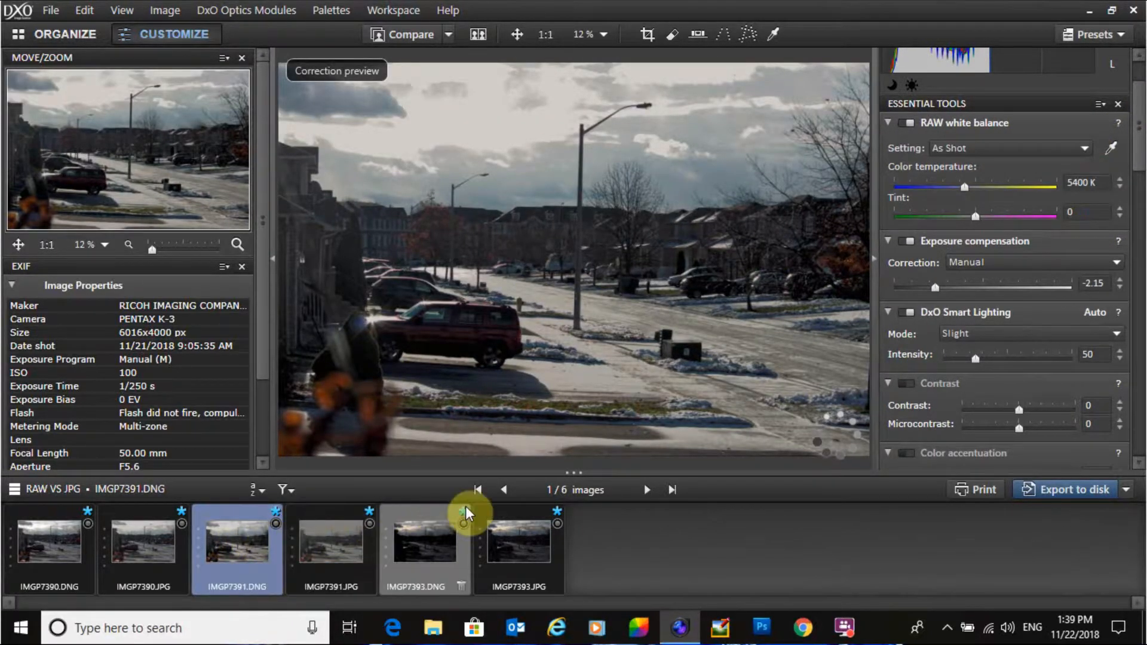
Step: Select IMGP7393.DNG and set its exposure compensation to 1.43
click(425, 539)
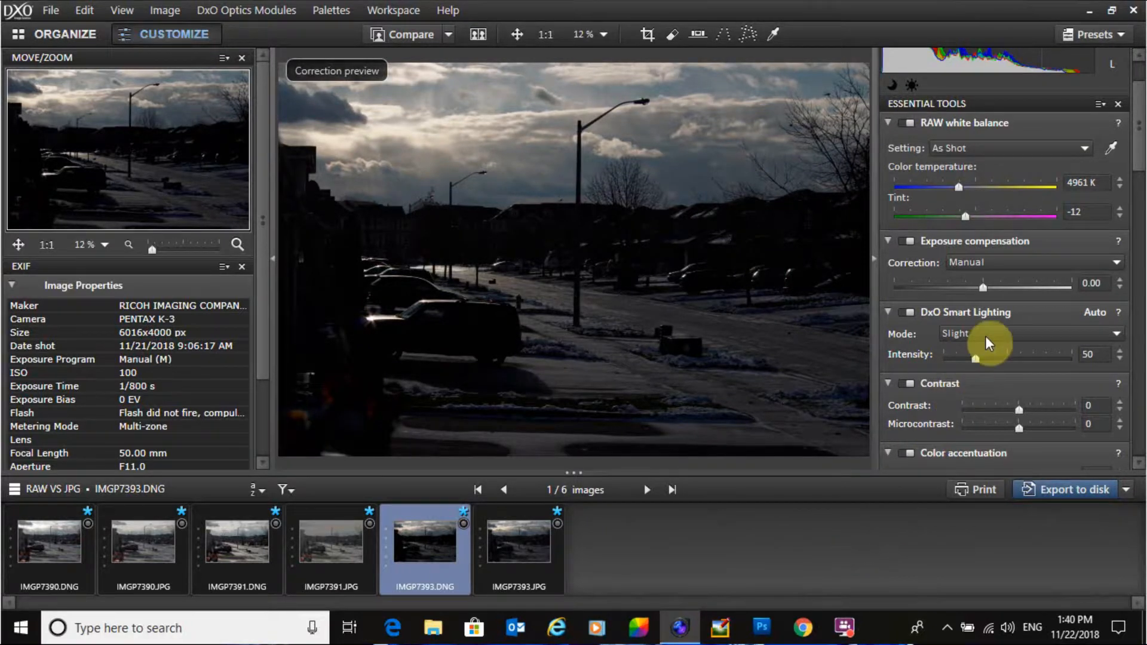
drag(1139, 145, 1140, 136)
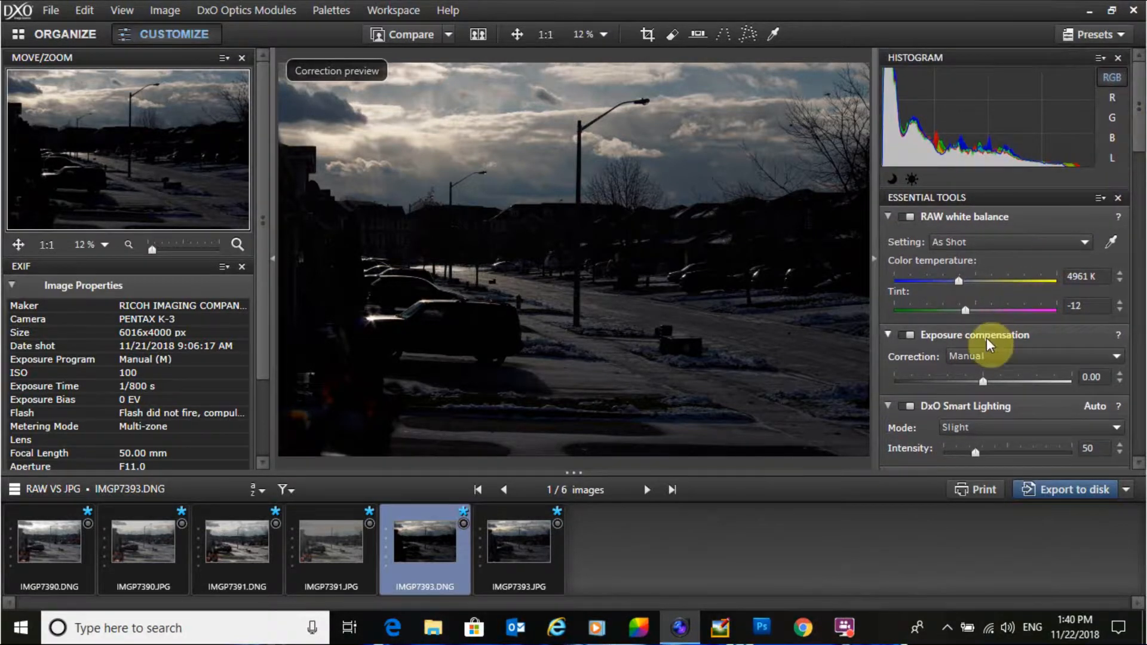
drag(983, 383, 1019, 381)
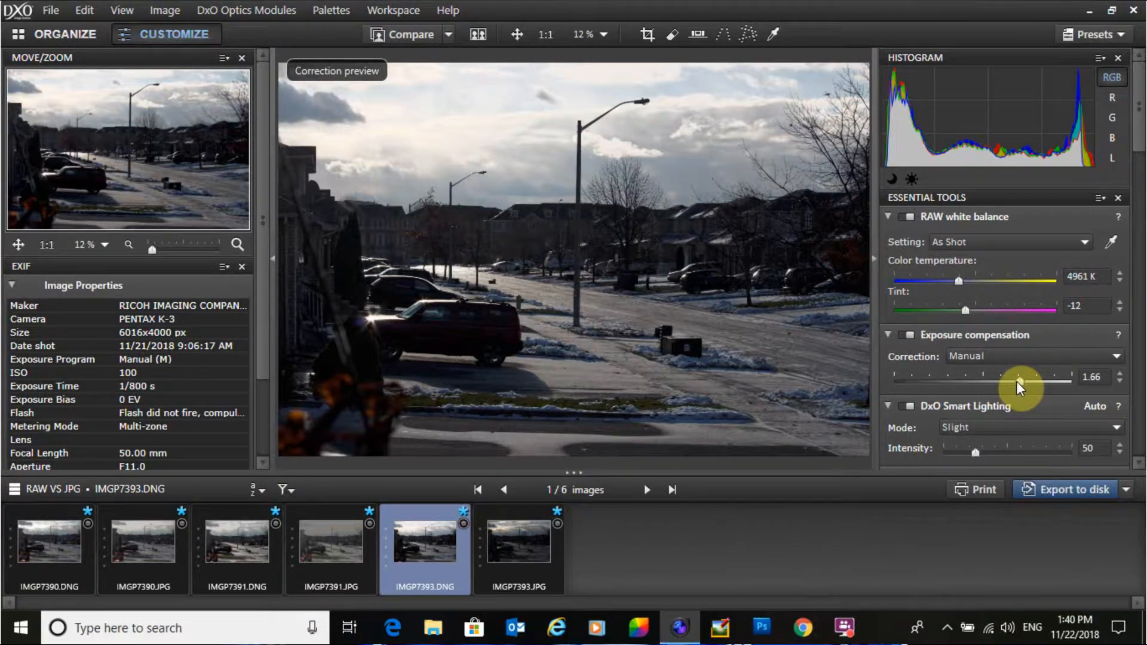
drag(1017, 381, 1014, 381)
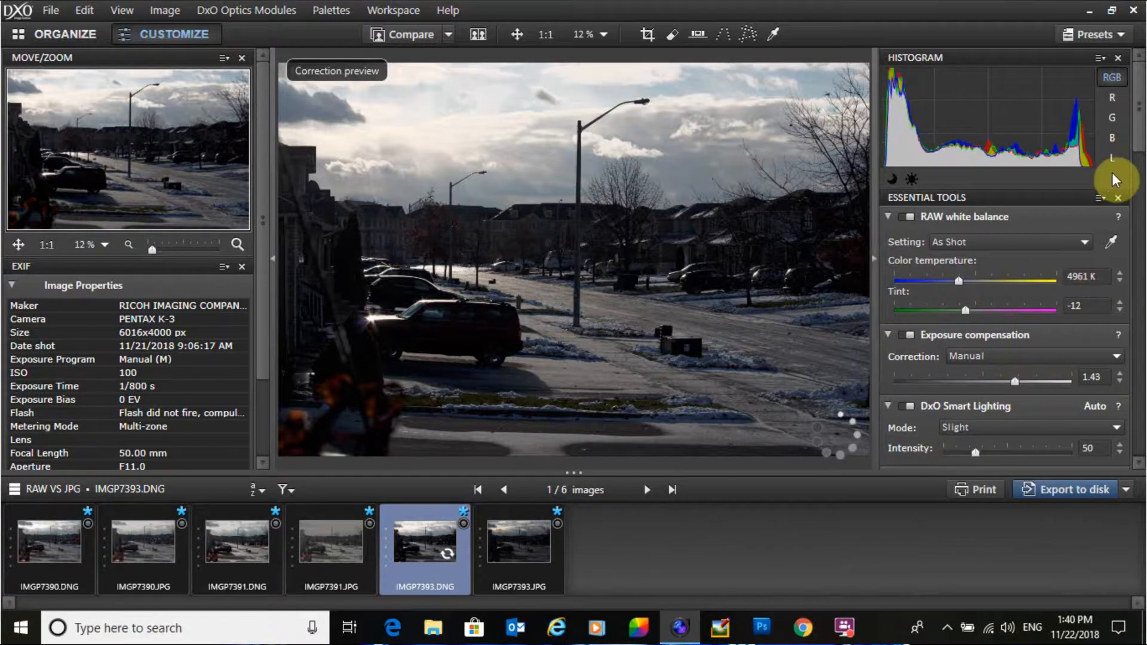
Step: Set the RAW's Selective tone Shadows to 23 and Blacks to -3
drag(1139, 99, 1139, 188)
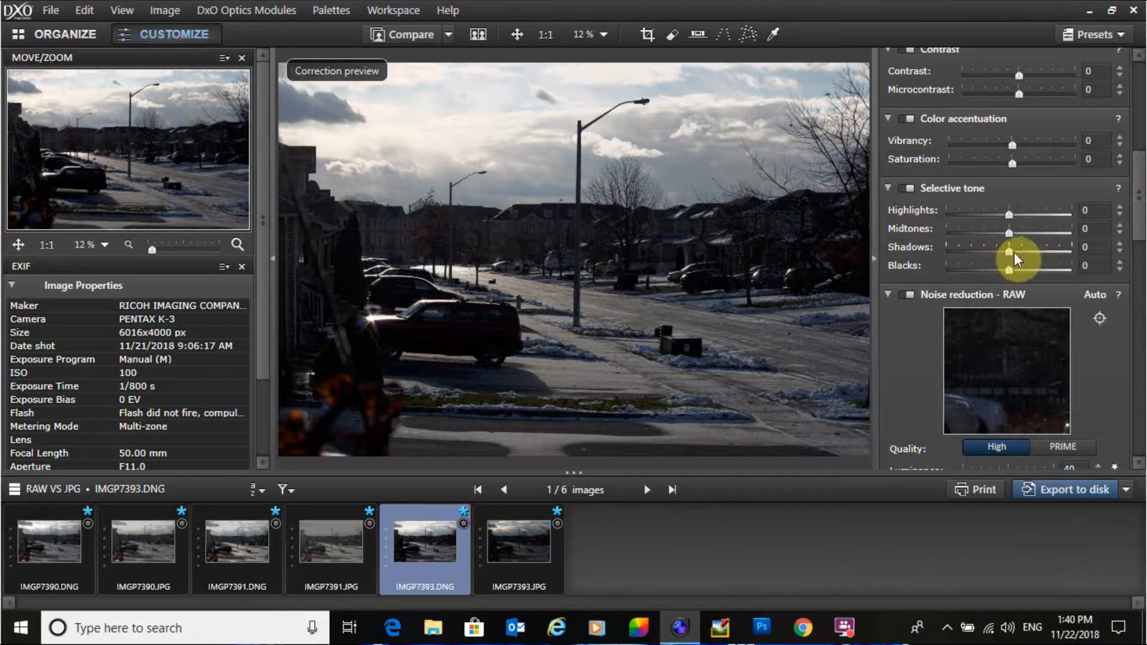
drag(1013, 252, 1019, 253)
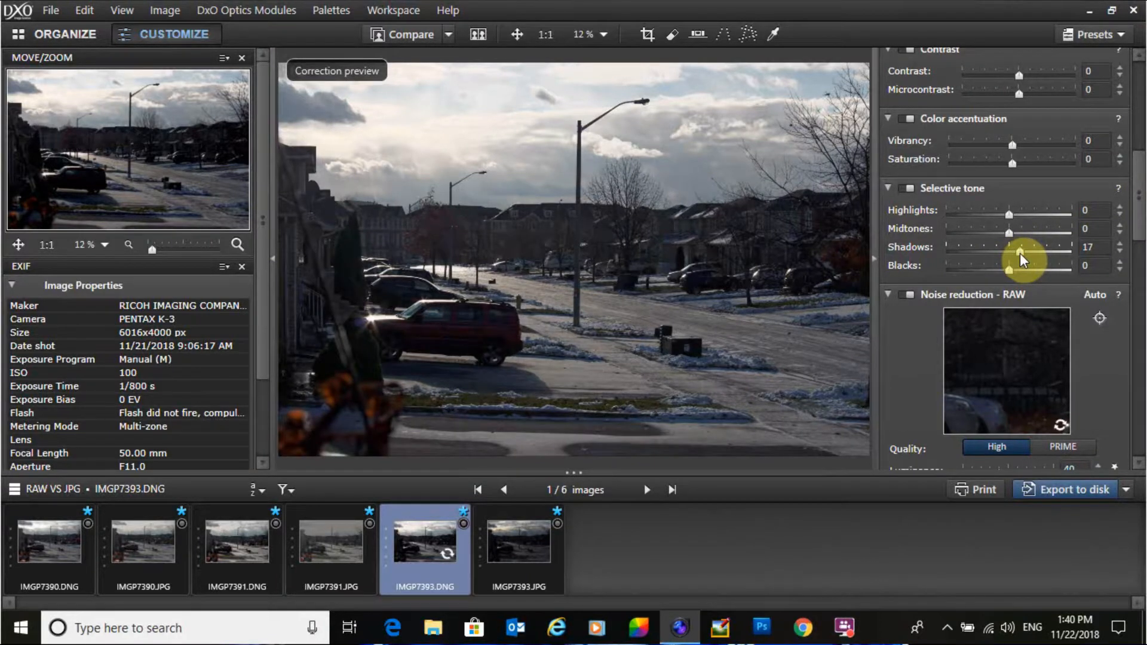
drag(1019, 253, 1005, 267)
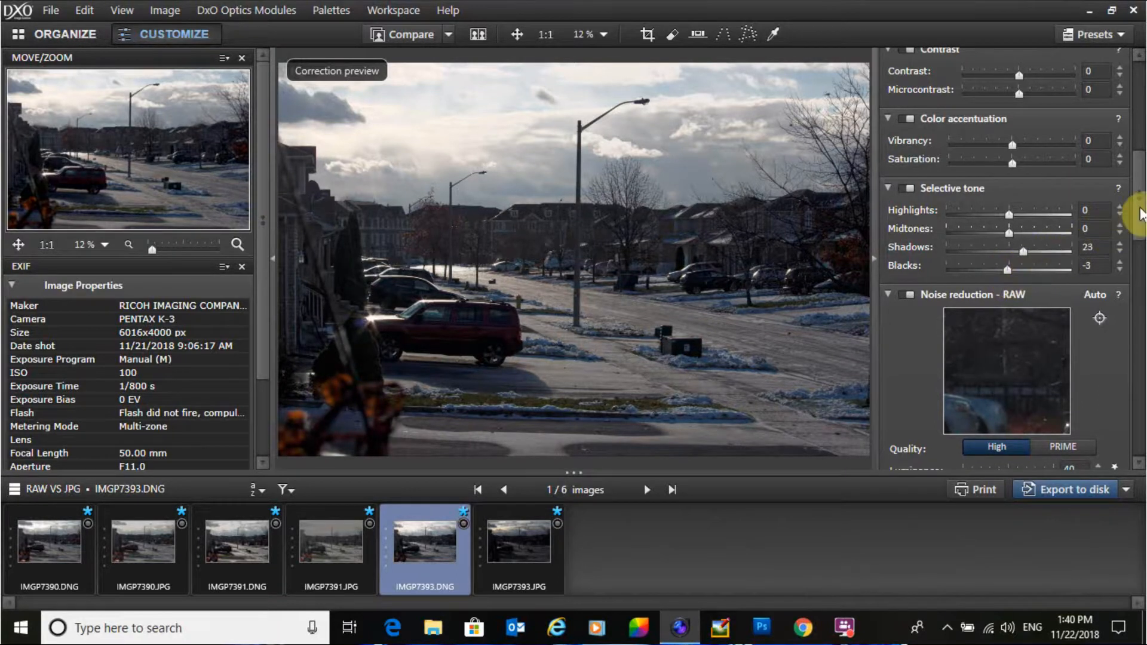
Step: Set the RAW's Color accentuation Vibrancy to 13 and Saturation to 23
scroll(1138, 213, up, 3)
scroll(1142, 190, up, 2)
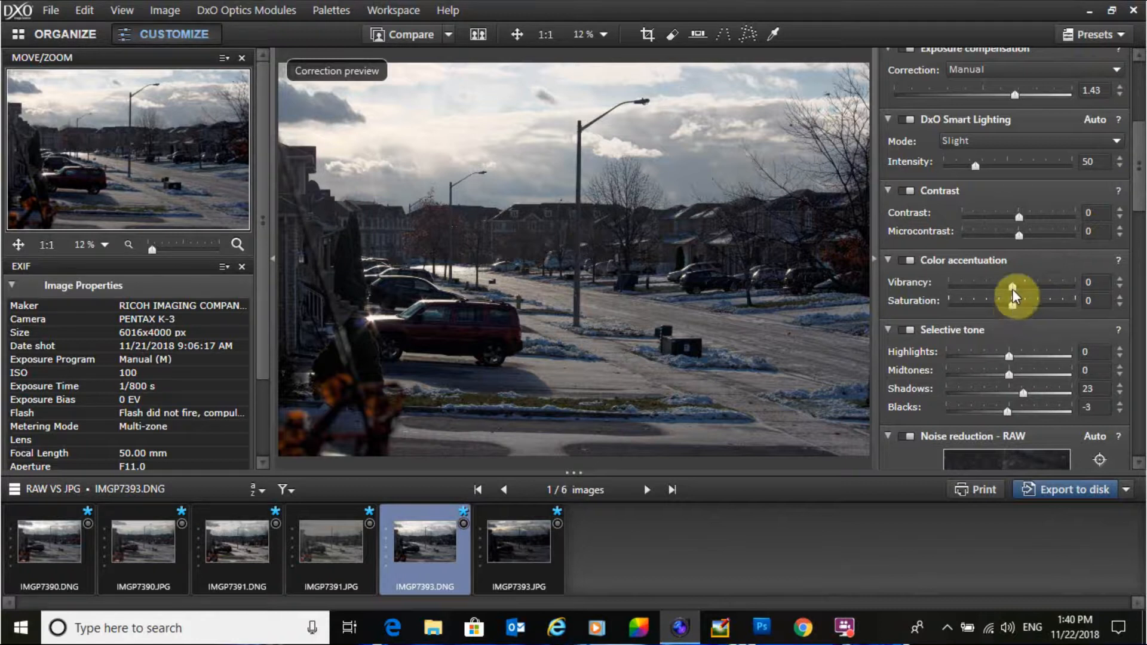
drag(1012, 283, 1027, 306)
drag(1027, 304, 1027, 306)
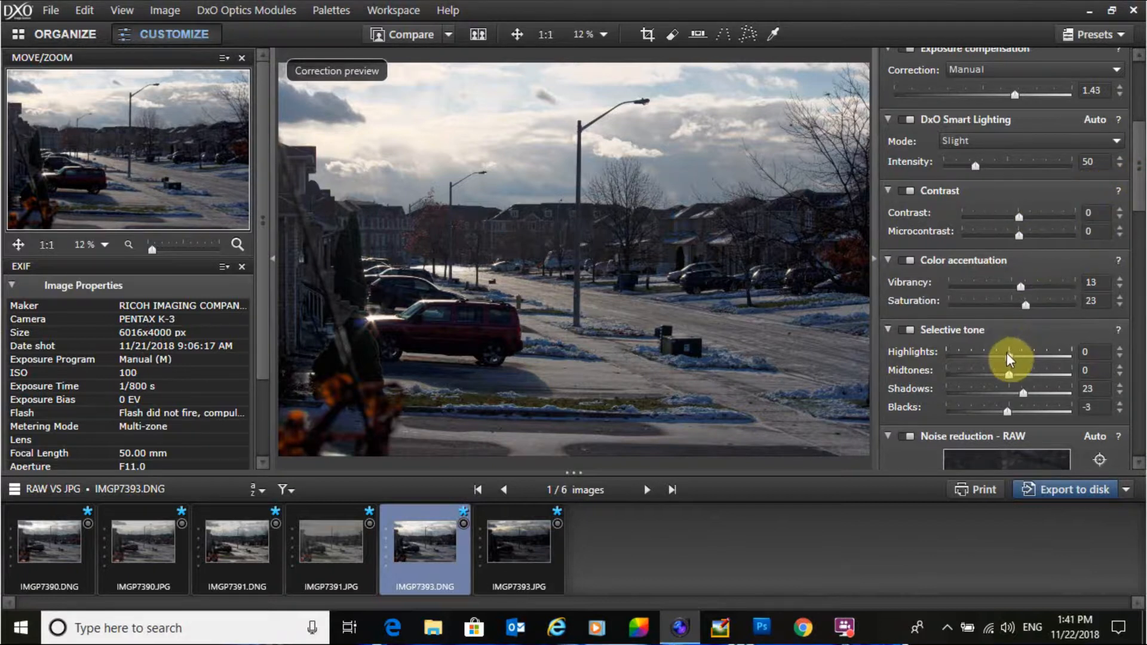
Step: Raise the RAW's exposure compensation to 1.92 and lower its Selective tone Highlights to -67
drag(1008, 354, 972, 361)
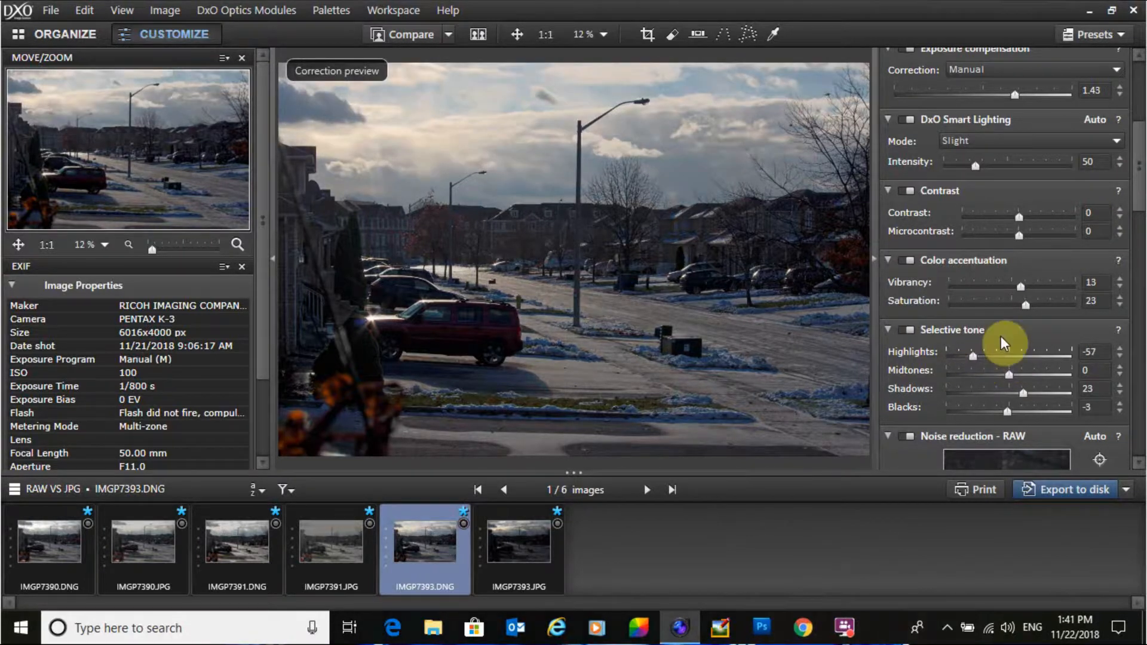
scroll(1129, 205, up, 3)
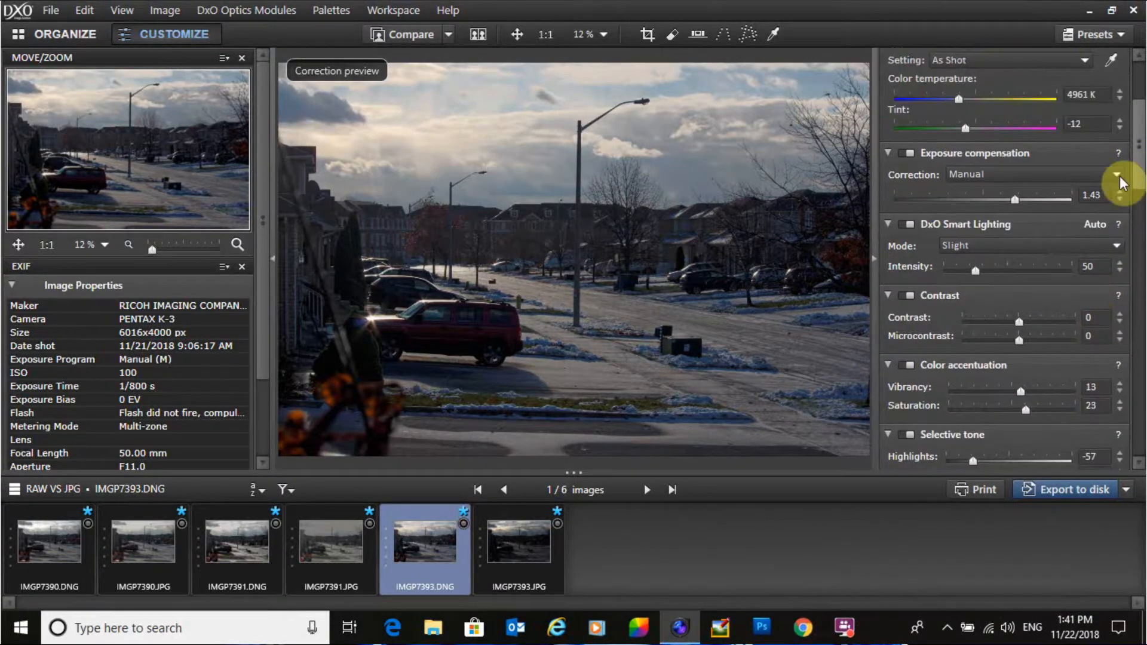
scroll(1013, 216, up, 1)
drag(1013, 215, 1015, 214)
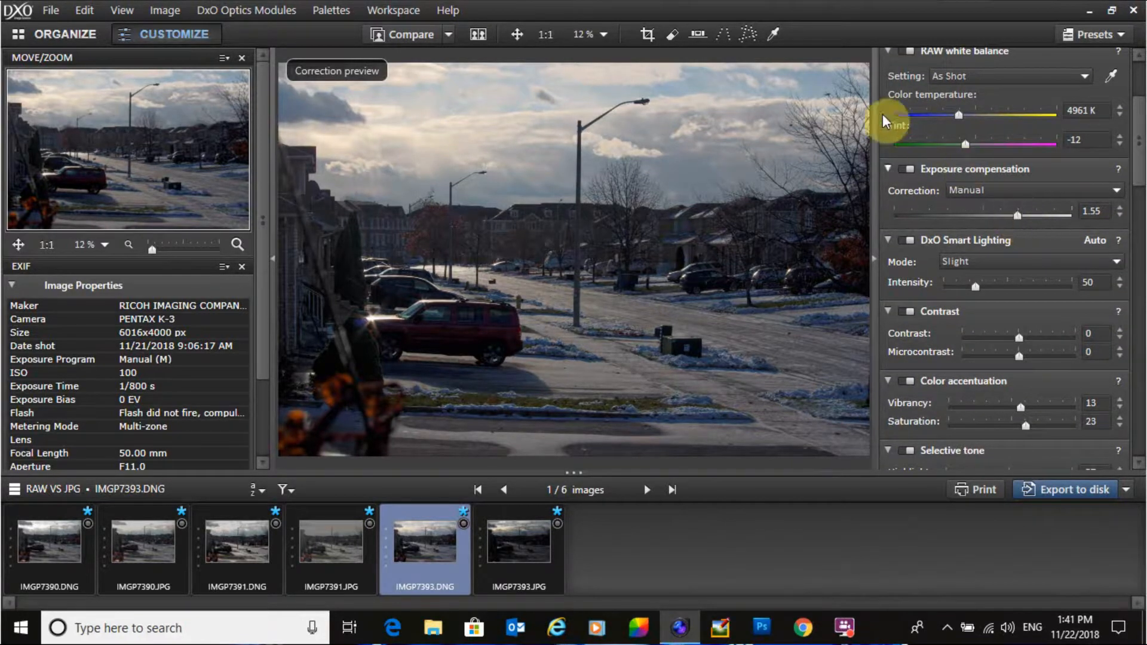
scroll(1140, 136, up, 1)
mouse_move(1141, 136)
mouse_down()
mouse_move(1142, 109)
mouse_move(1143, 160)
mouse_move(1142, 137)
mouse_up()
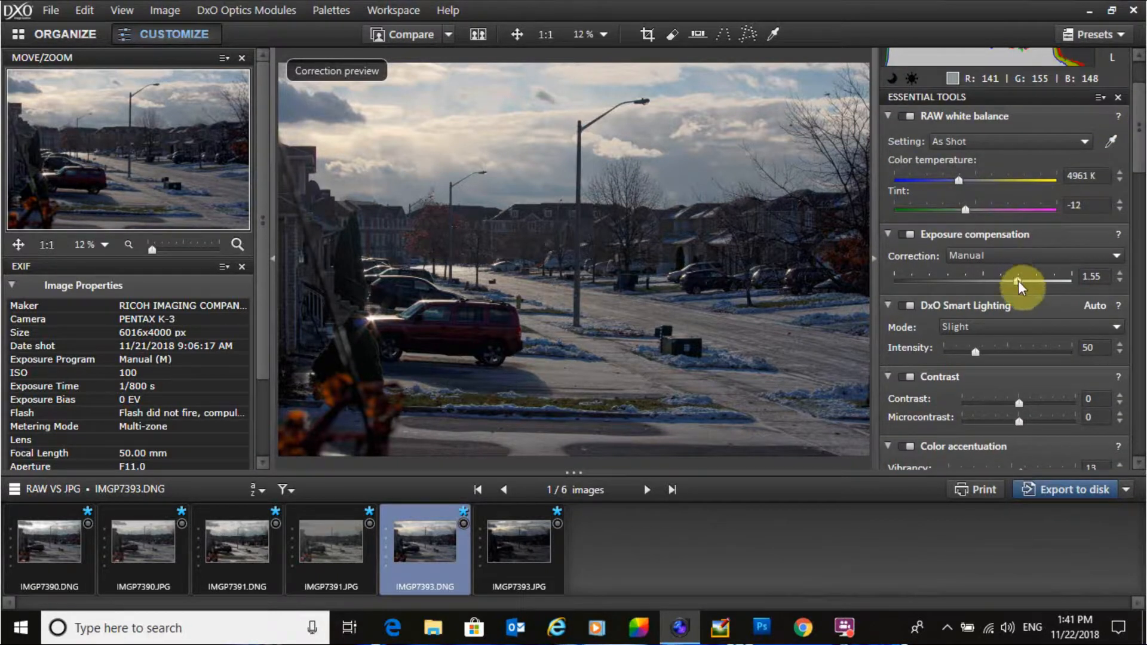
drag(1017, 281, 1022, 281)
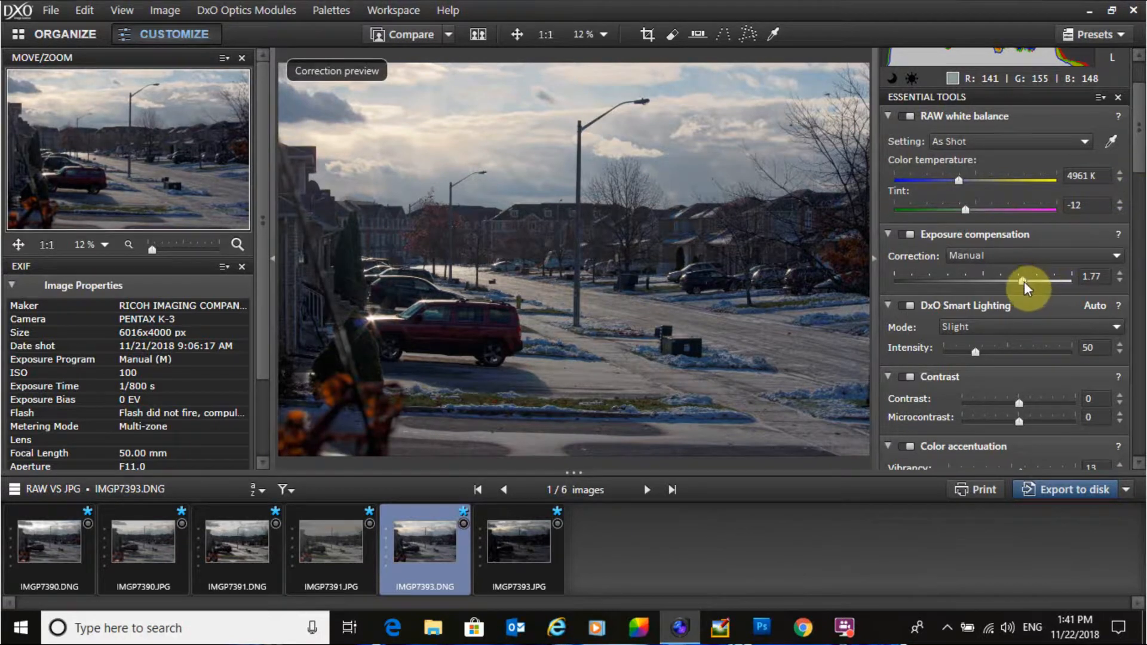
drag(1024, 281, 1026, 282)
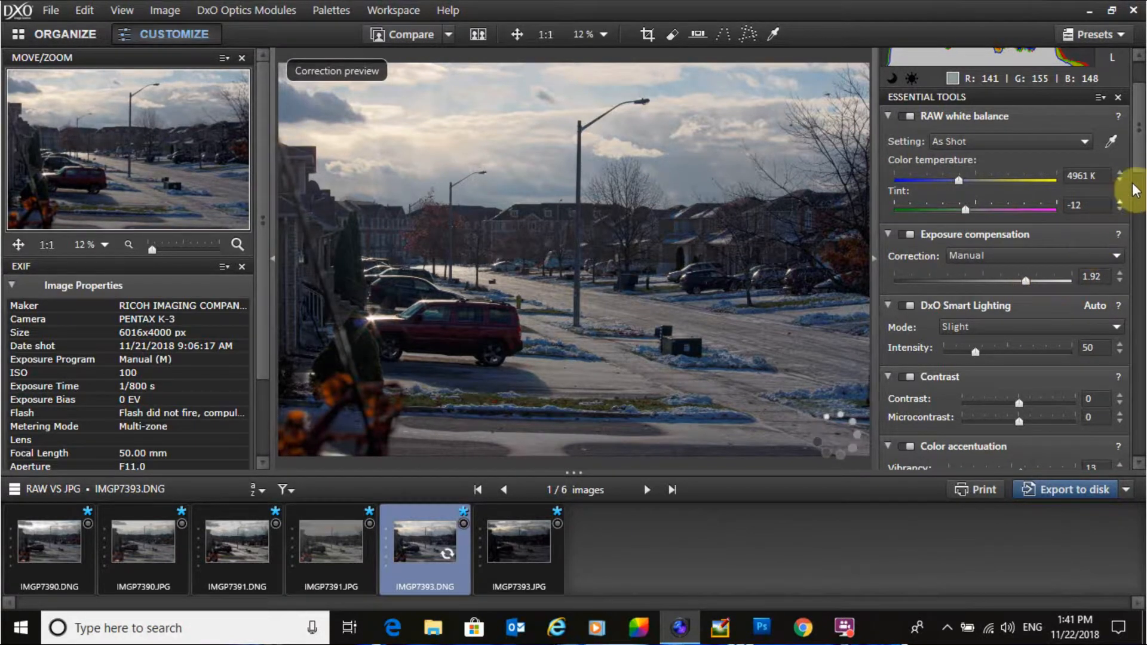
drag(1138, 127, 1139, 195)
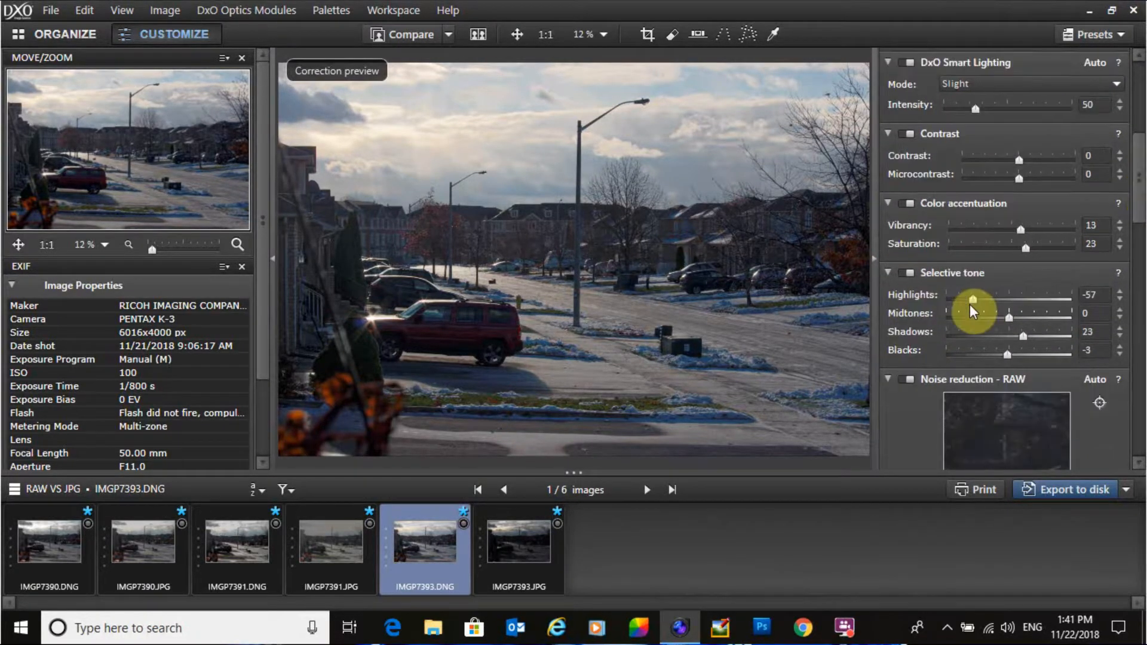
drag(972, 299, 966, 299)
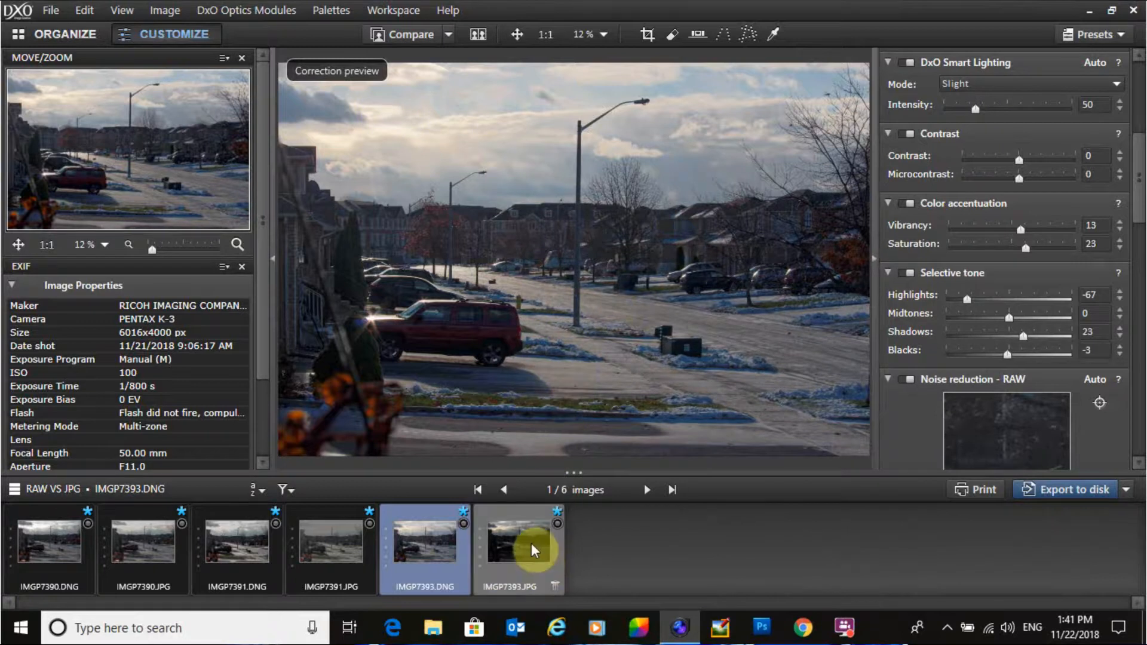
Step: Switch to IMGP7393.JPG and set its exposure compensation to 1.92
drag(1138, 187, 1138, 162)
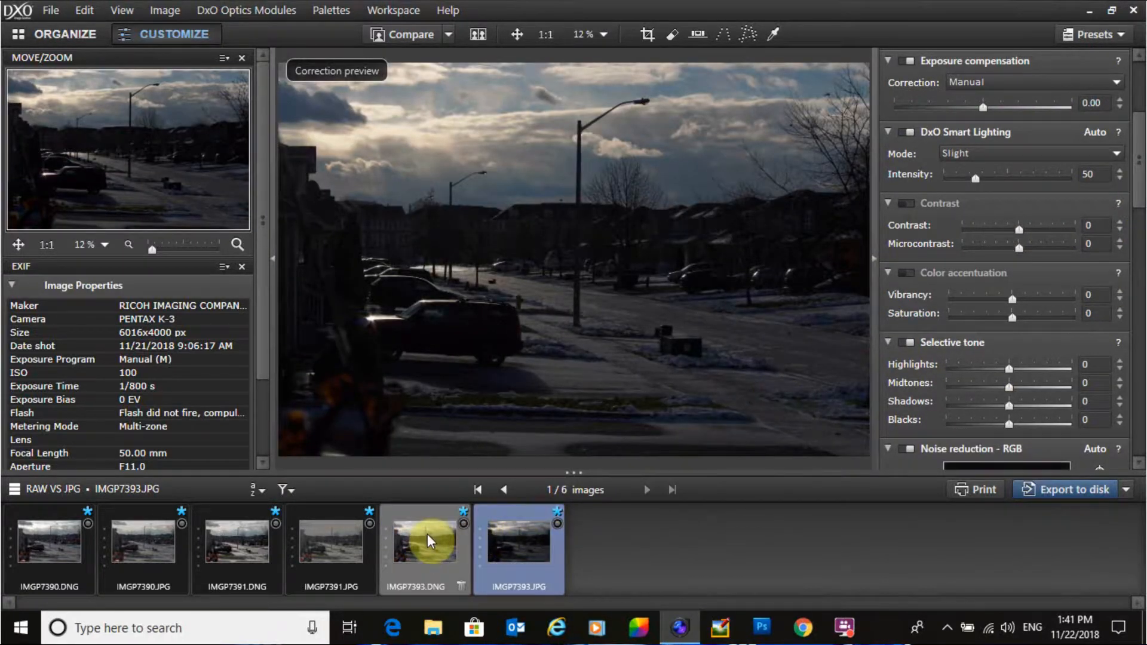
mouse_move(427, 534)
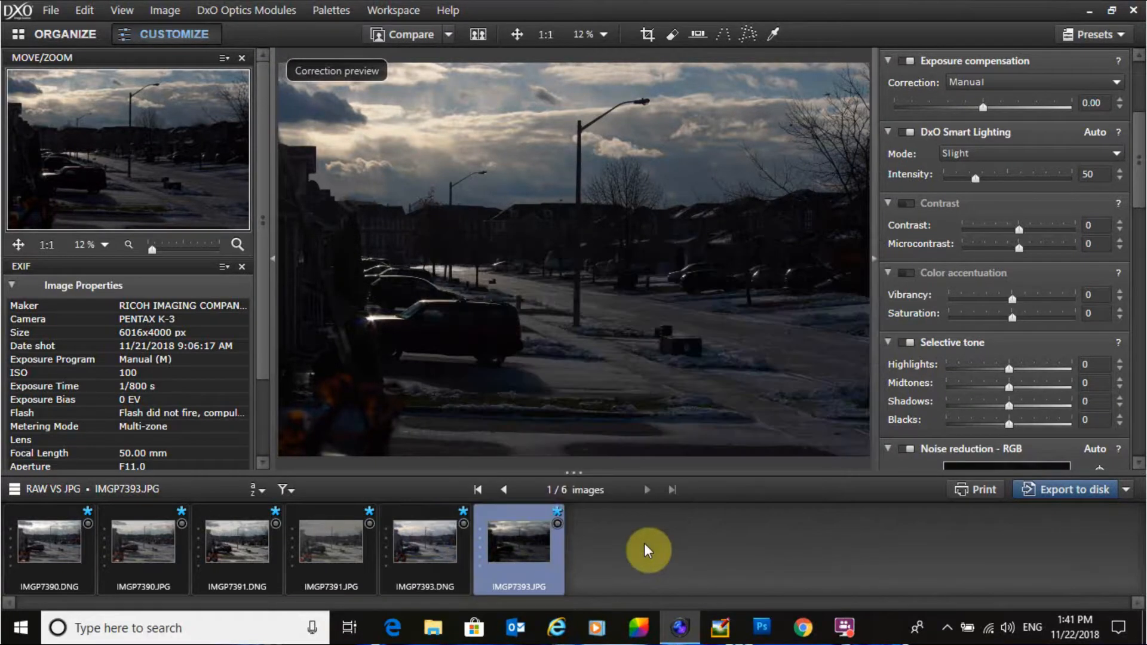
click(434, 542)
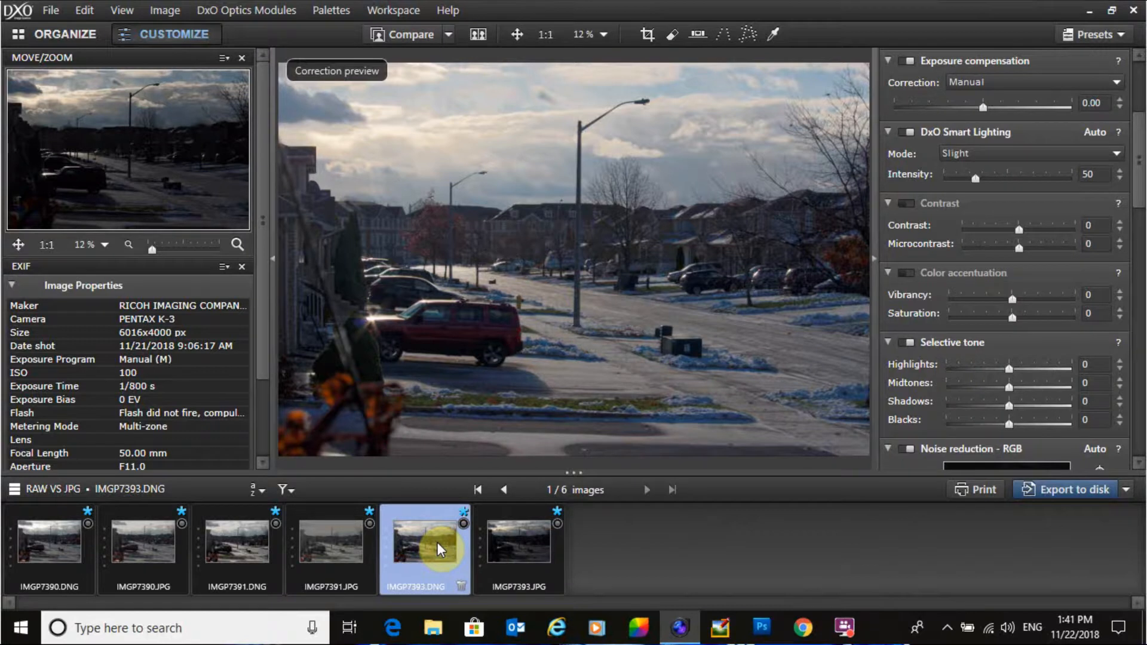
key(Right)
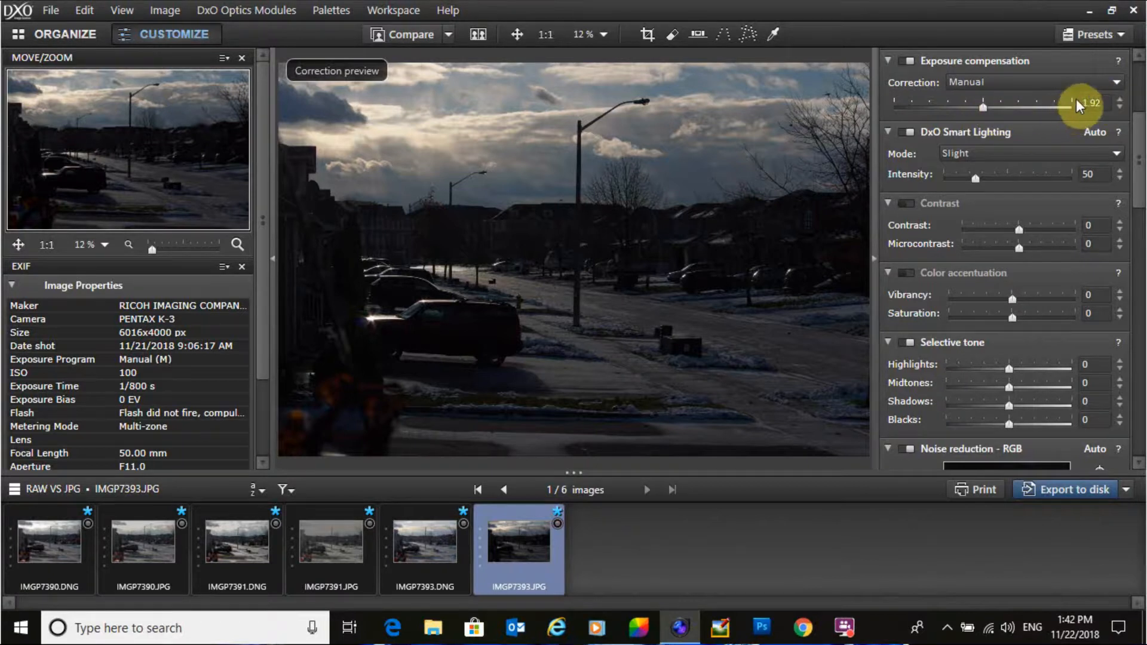
key(Return)
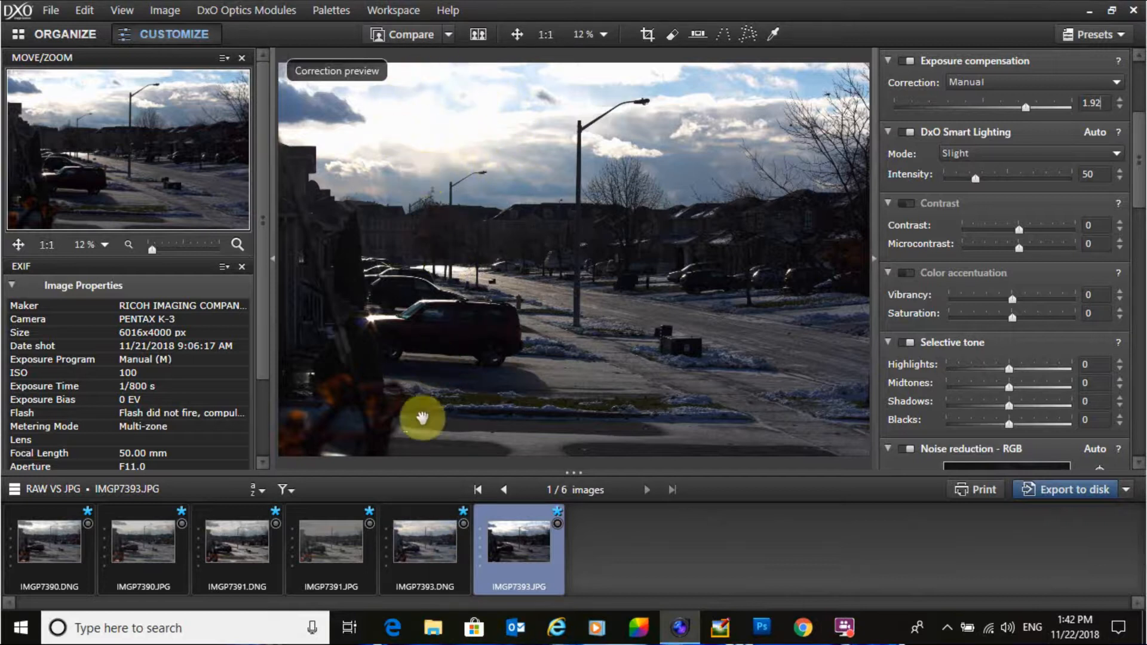
Step: Check the RAW's Selective tone values, then set the JPG's Selective tone Highlights to -67
click(424, 540)
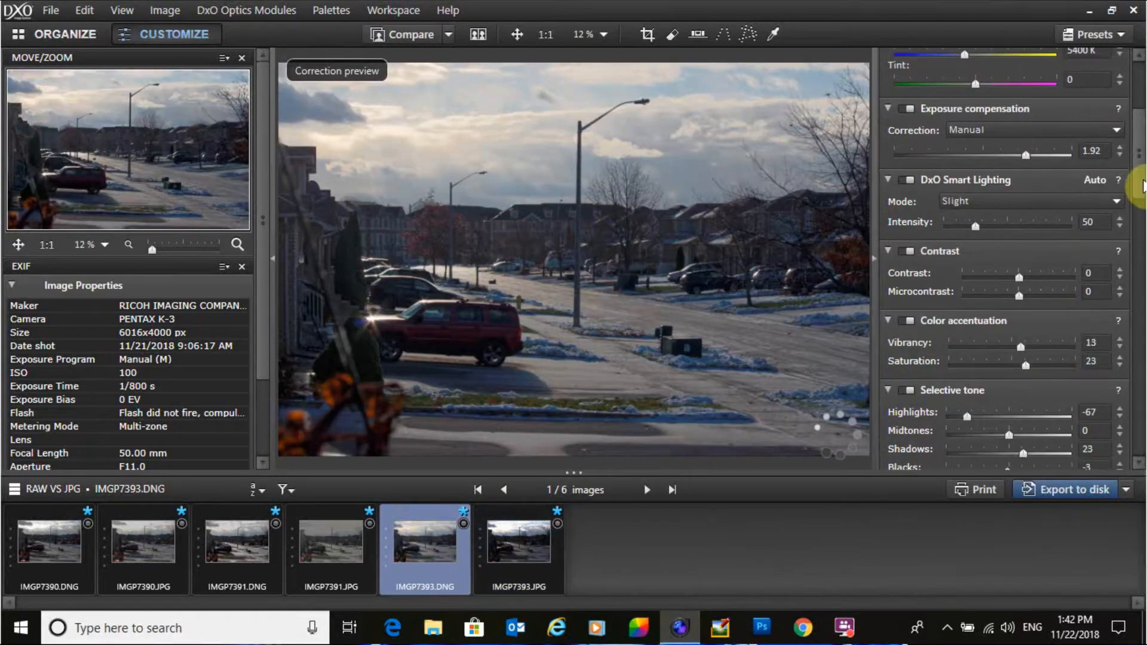
drag(1141, 177, 1134, 231)
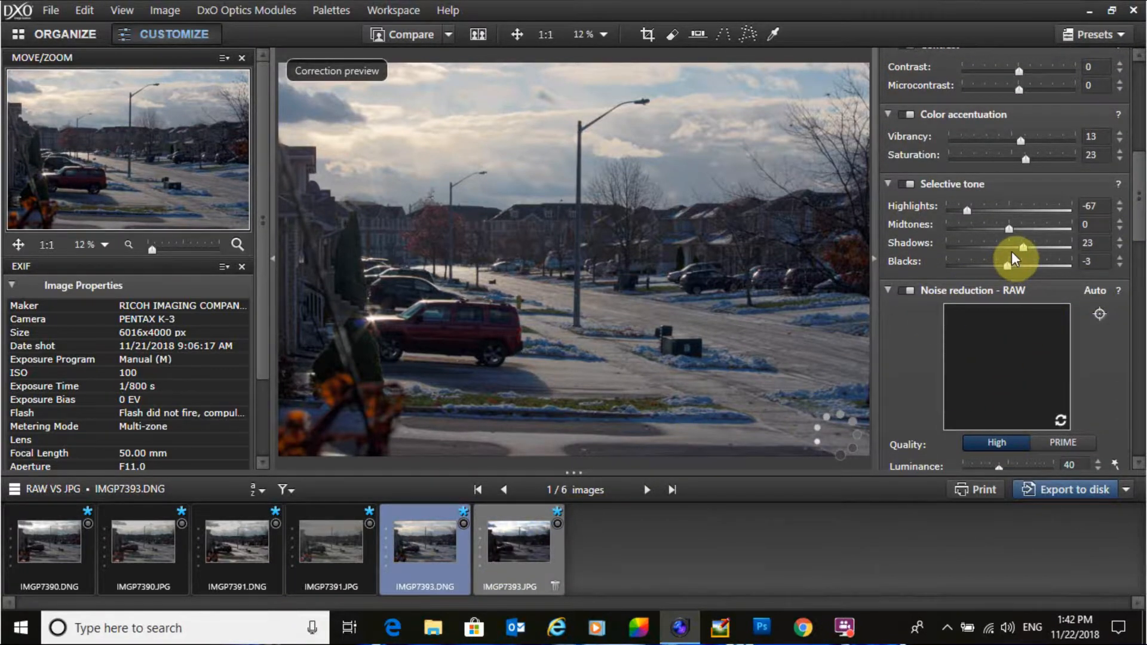
click(504, 535)
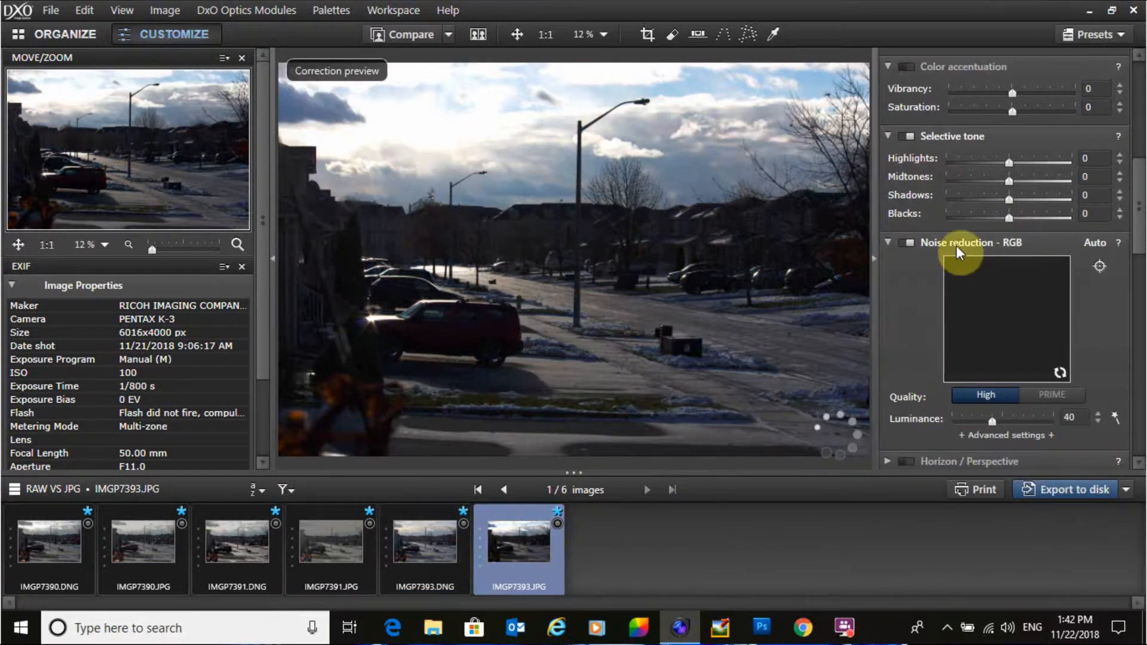
drag(1008, 161, 966, 165)
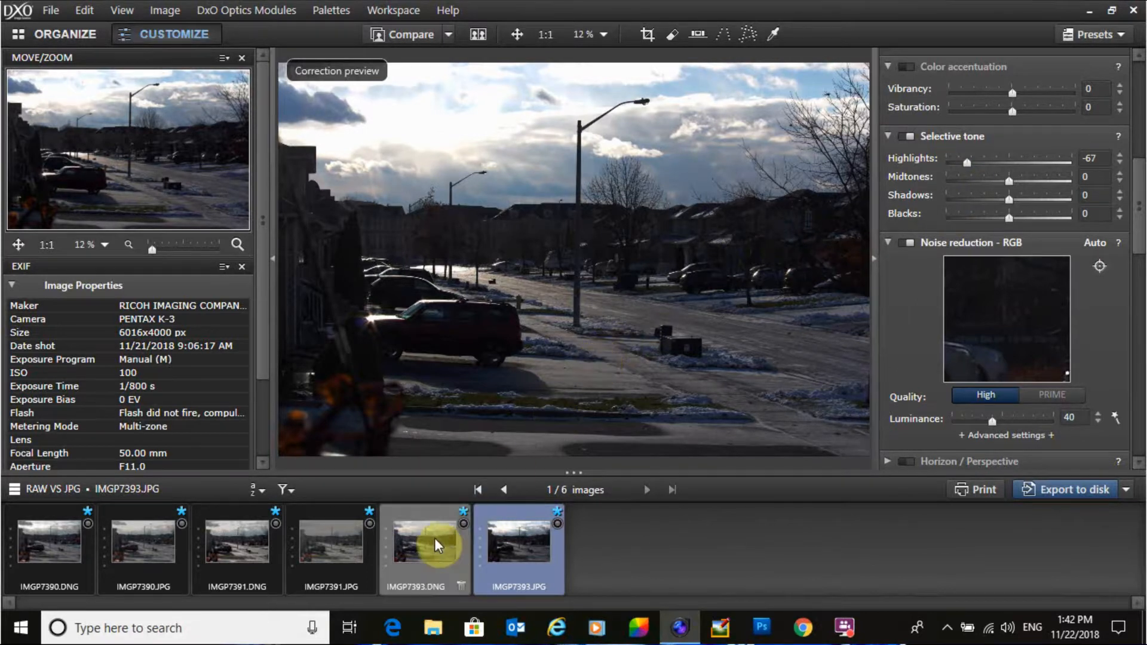
Step: Check the RAW's Selective tone values, then set the JPG's Selective tone Shadows to 23
click(412, 536)
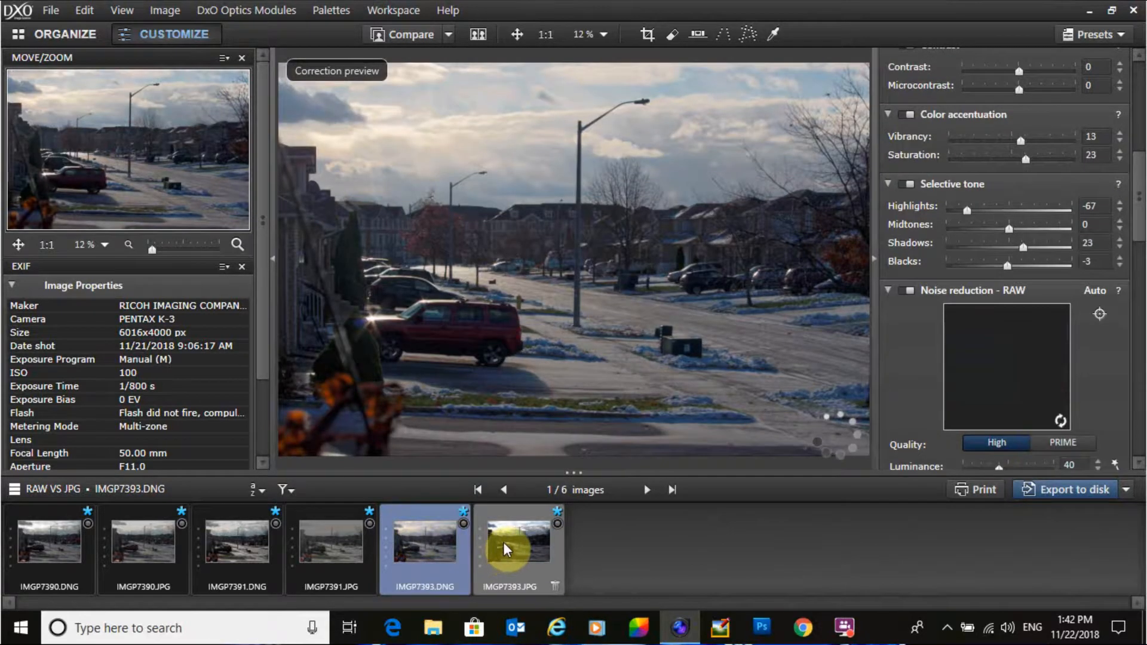
mouse_move(503, 542)
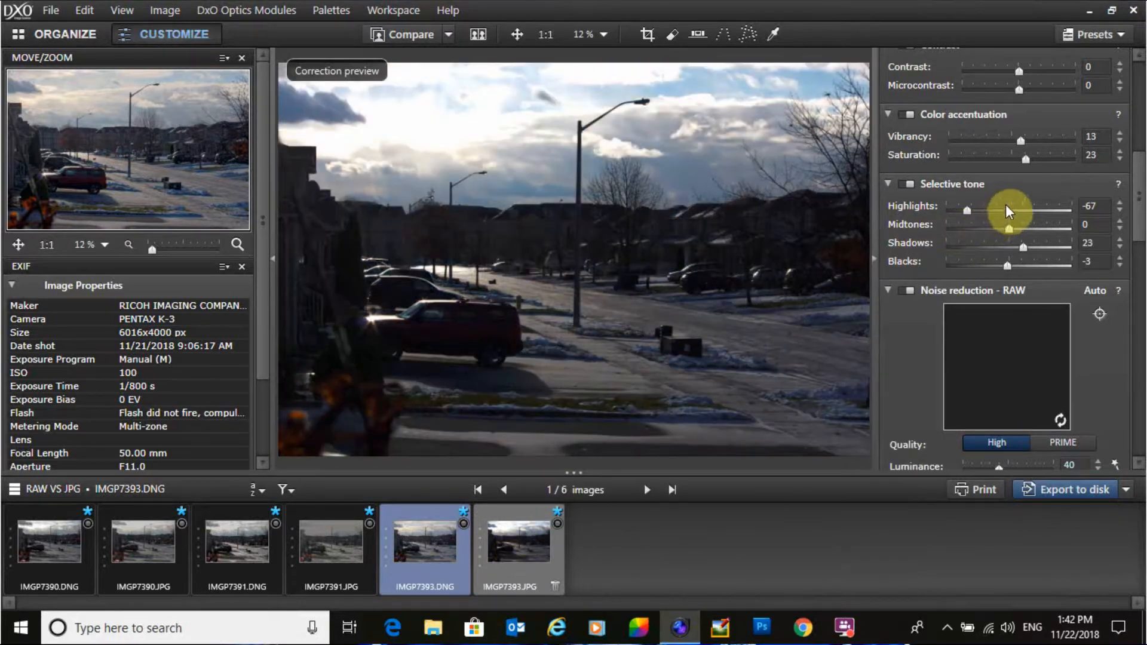
drag(1023, 198, 1023, 198)
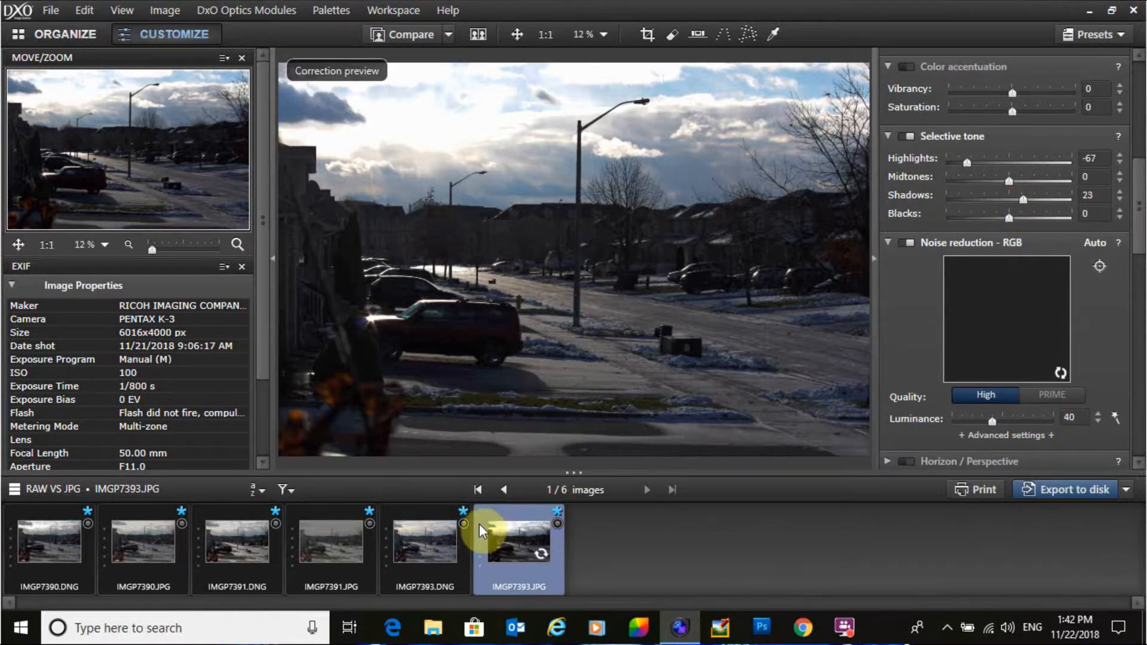
Step: Switch between the two IMGP7393 versions and set the JPG's Selective tone Blacks to -1
click(424, 533)
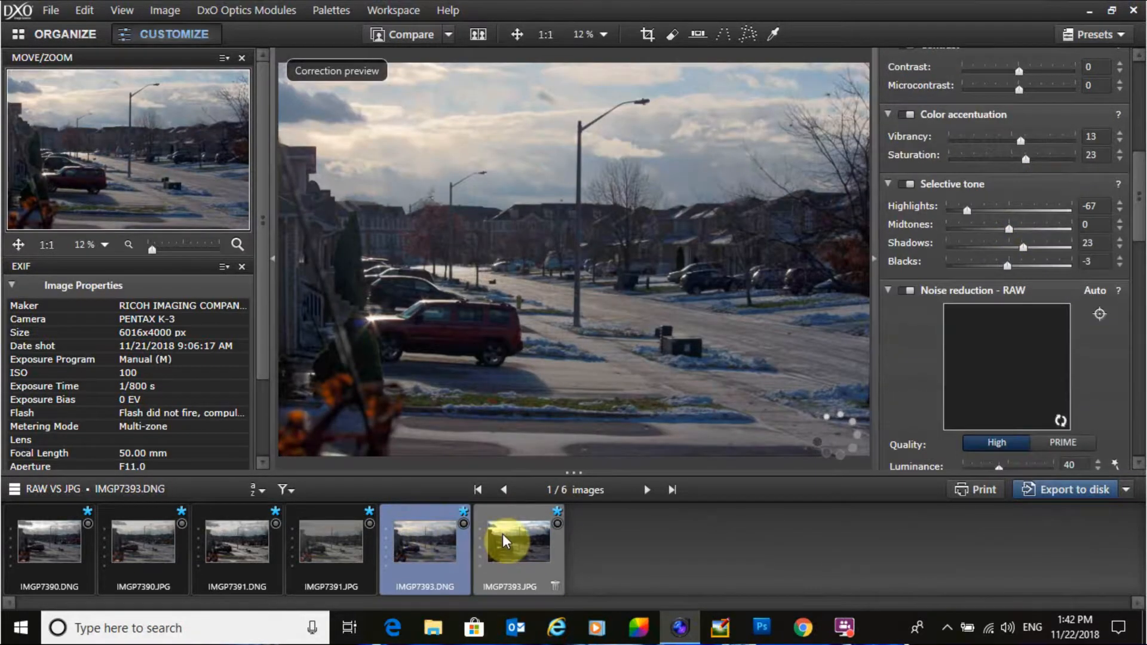
key(Right)
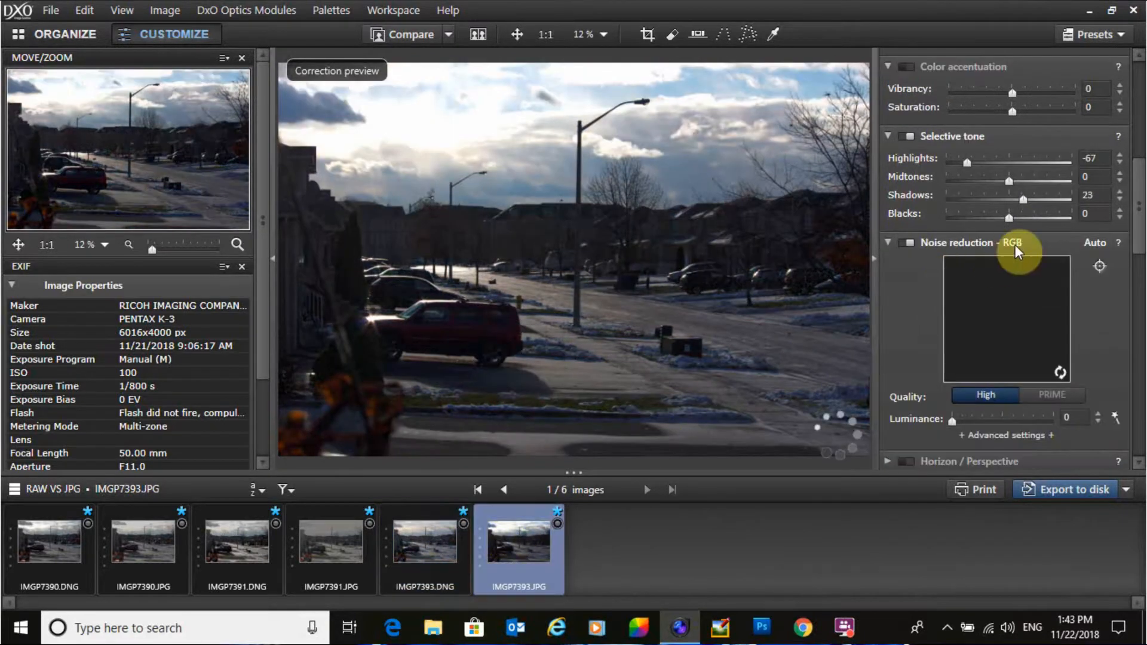
drag(1009, 219, 1009, 219)
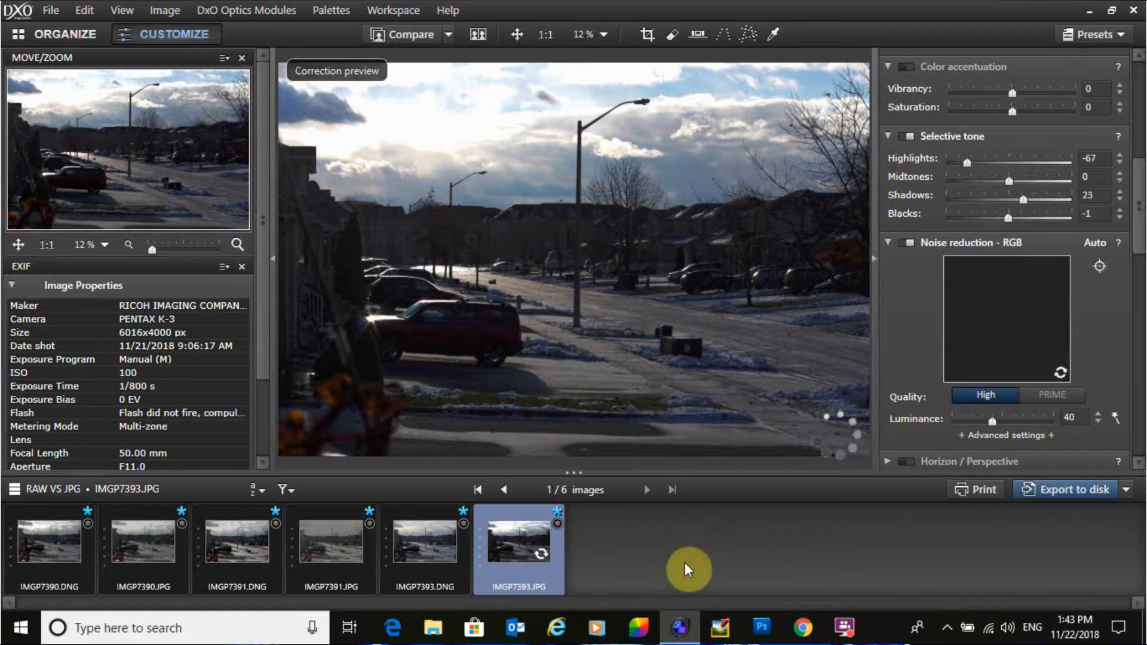
Step: Switch back and forth between IMGP7393.DNG and IMGP7393.JPG to compare their adjustments
click(436, 535)
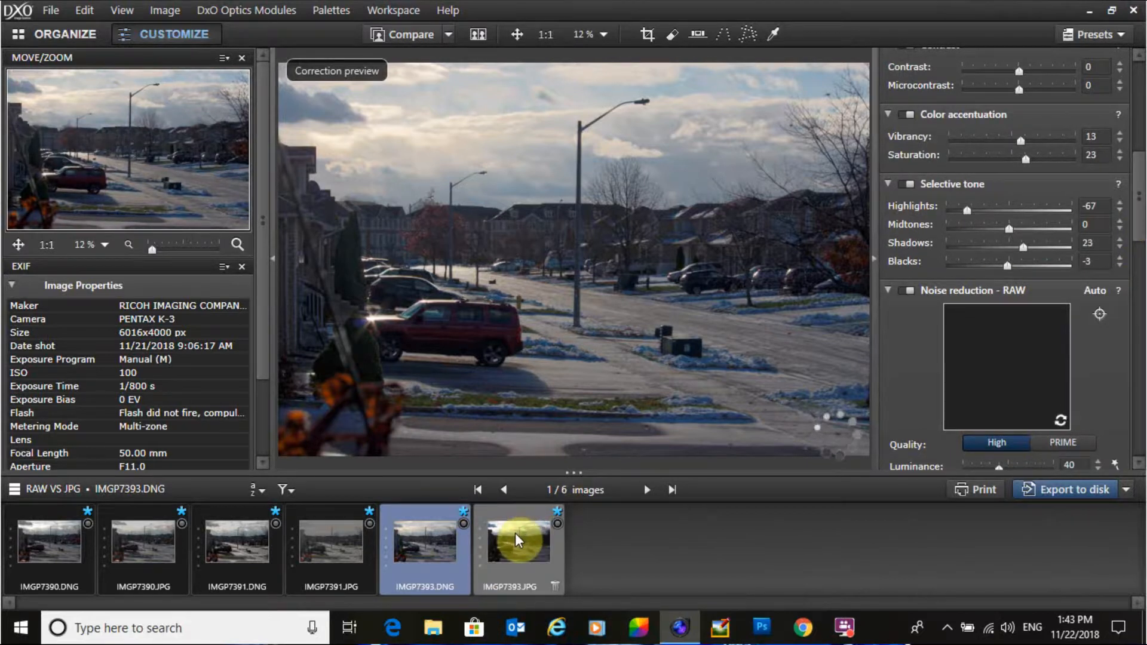
mouse_move(515, 533)
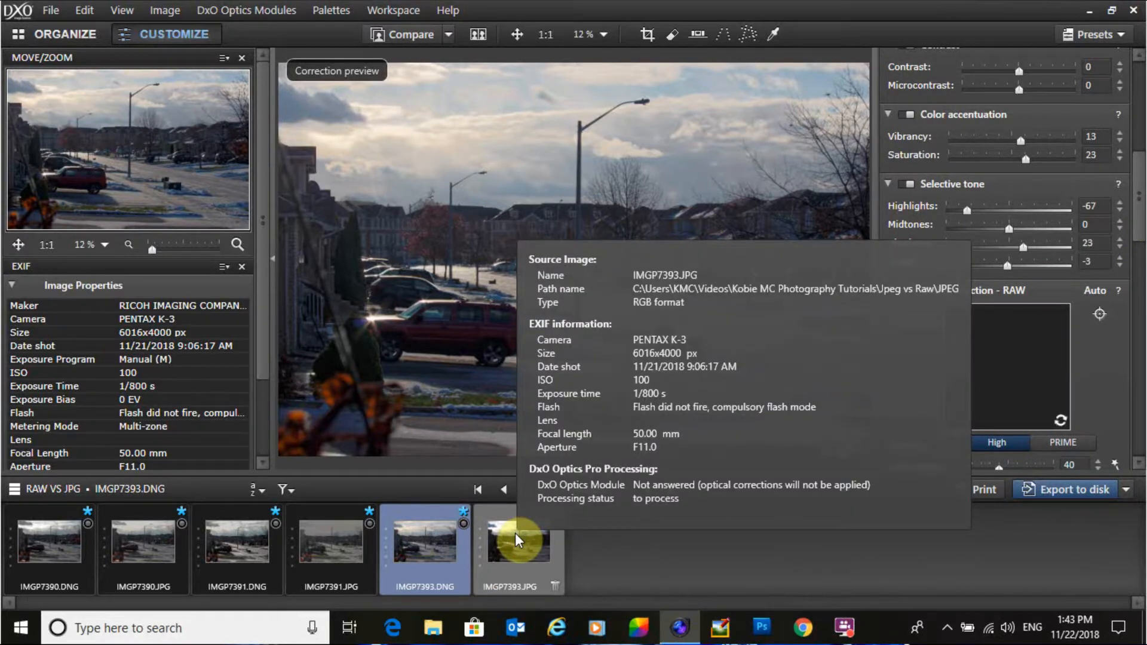
click(515, 533)
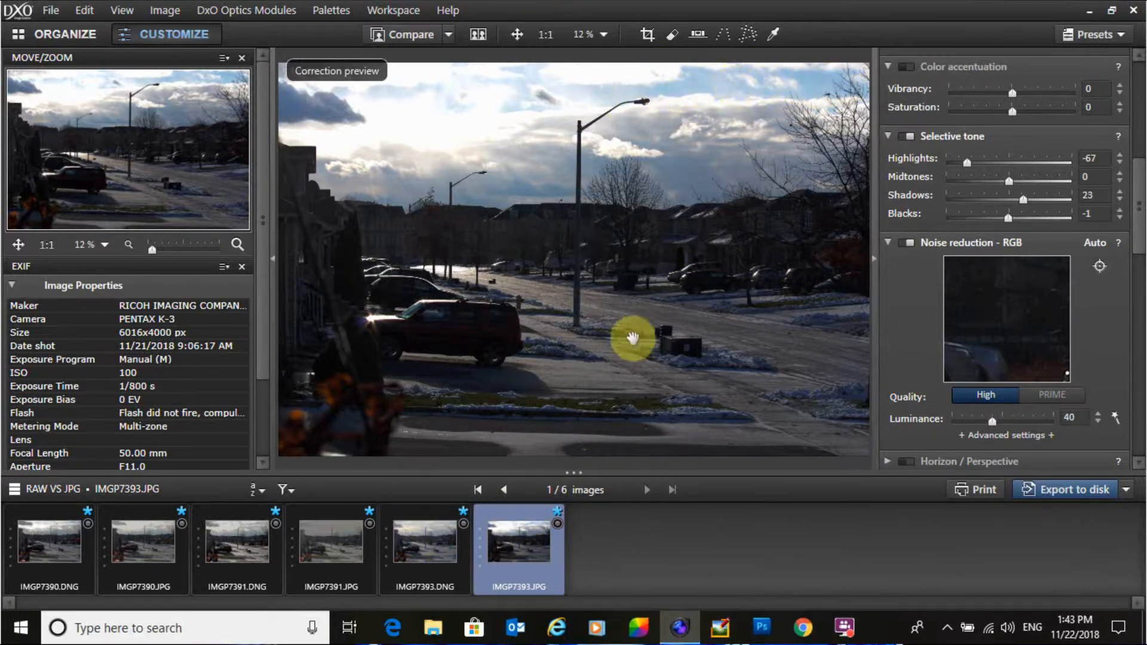
click(439, 541)
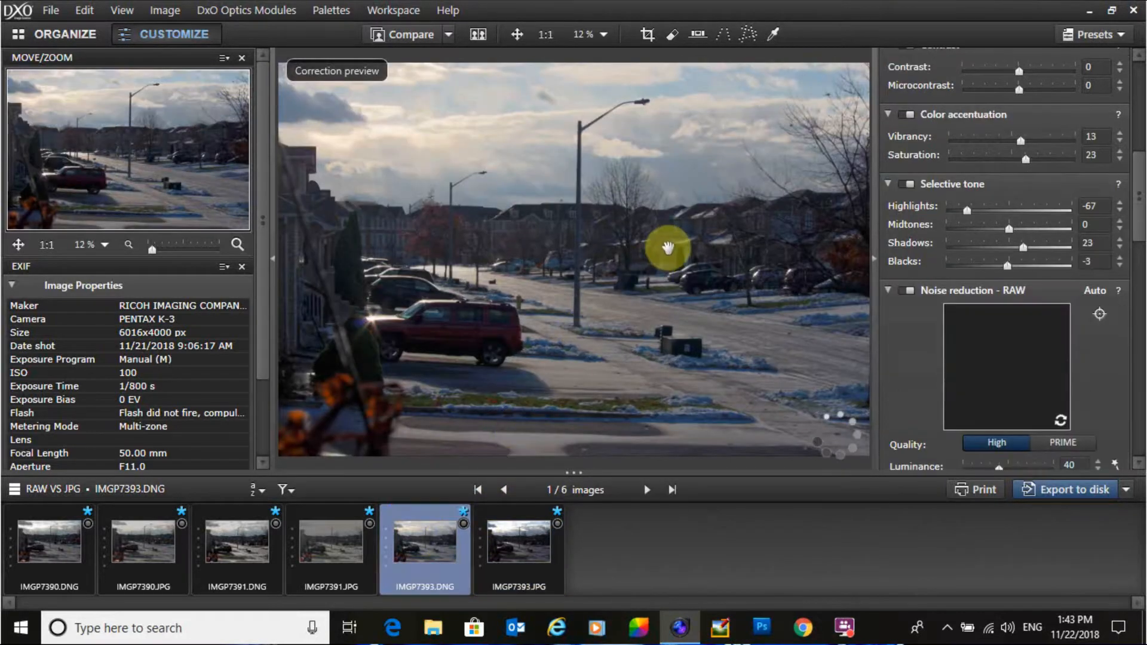
click(497, 526)
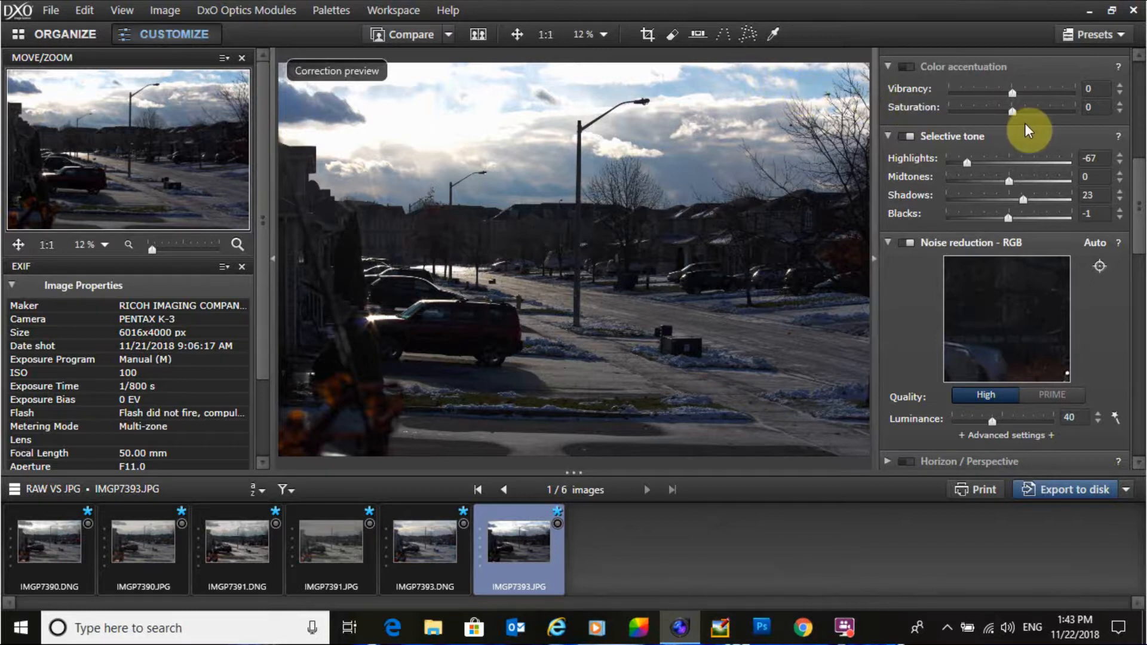
click(436, 544)
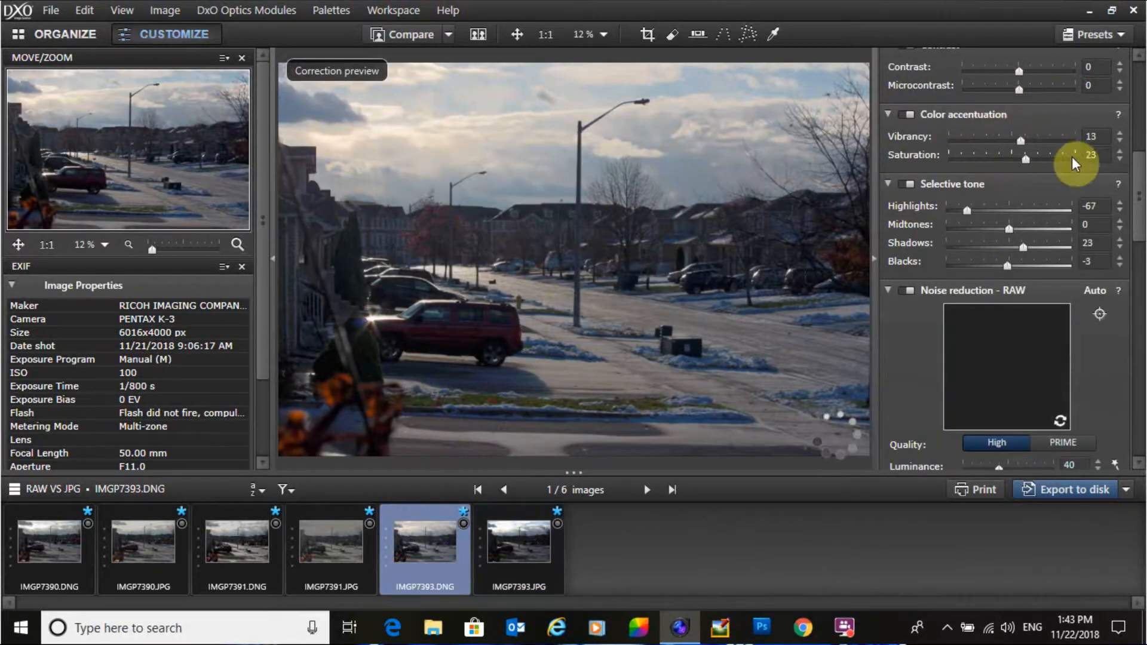
Step: Try raising the RAW's Contrast to 31, then reset it
drag(1138, 205, 1141, 169)
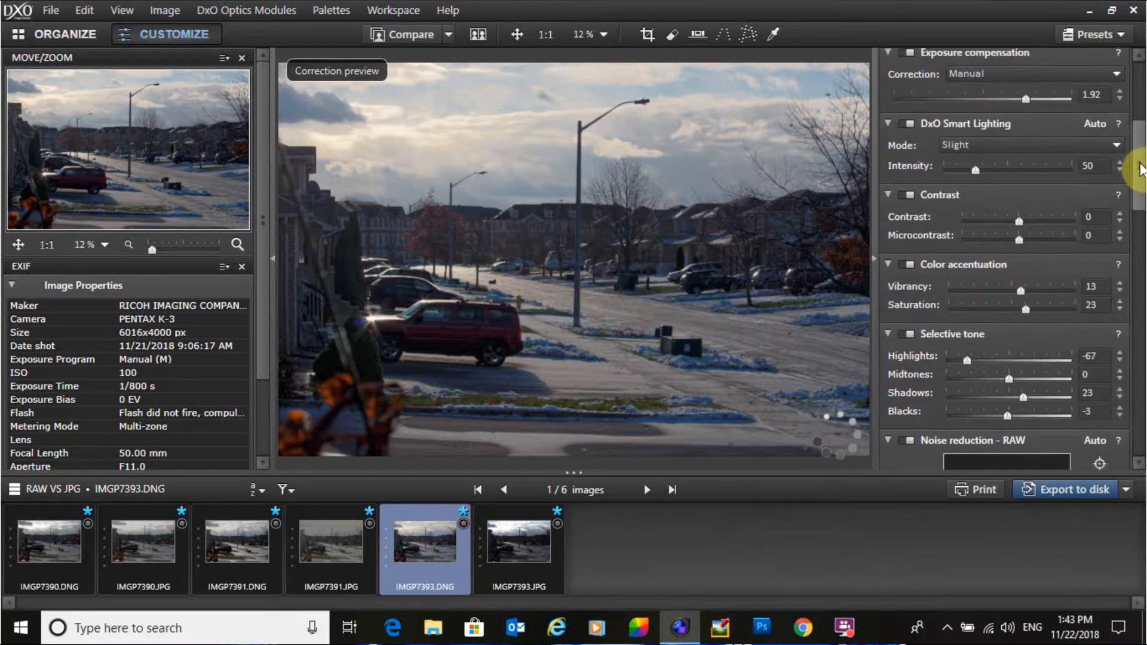
drag(1020, 220, 1037, 220)
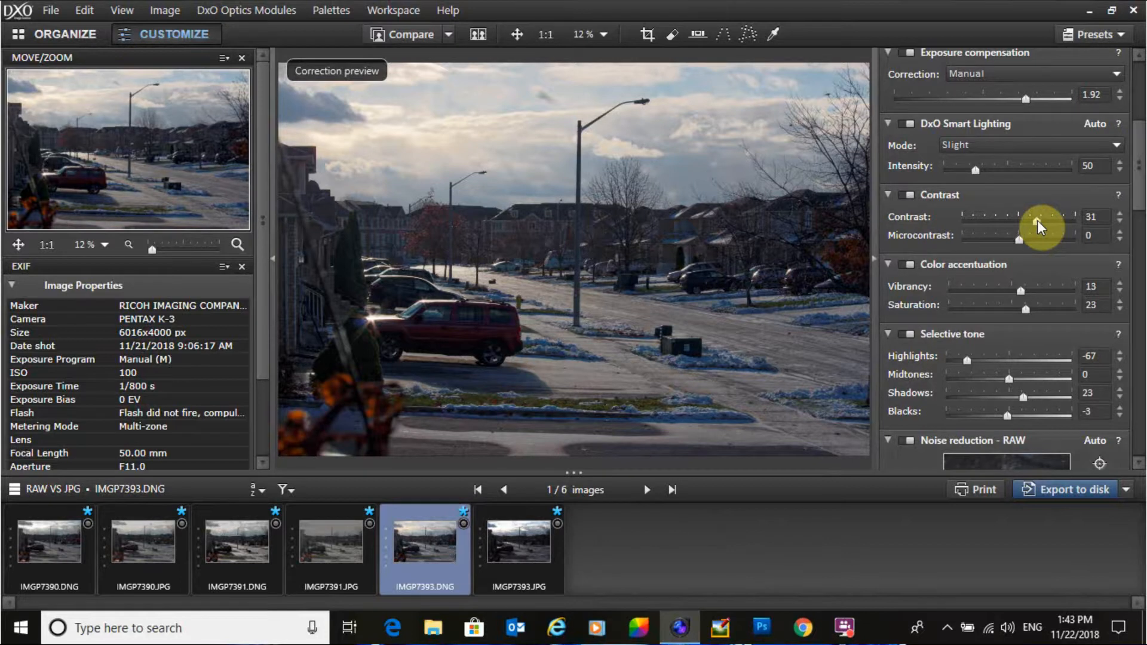
double_click(1037, 220)
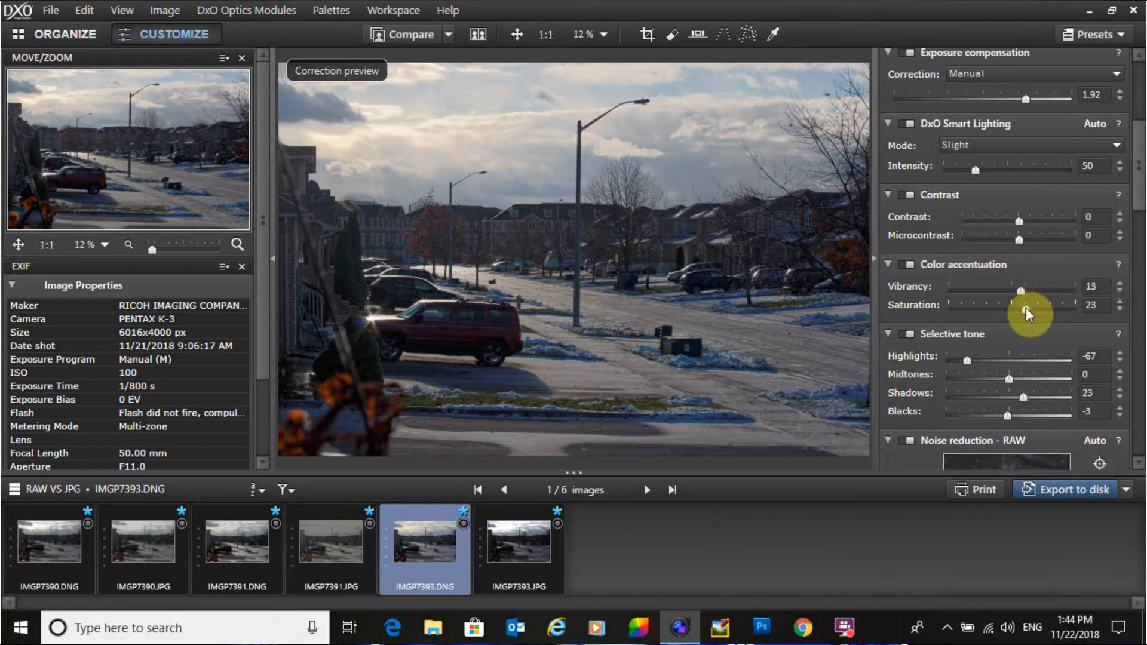
Step: Set the RAW's Color accentuation Saturation to 30 and Vibrancy to 16
drag(1026, 307, 1049, 310)
mouse_move(1050, 307)
mouse_down()
mouse_move(1033, 311)
mouse_move(1041, 292)
mouse_up()
drag(1042, 291, 1020, 292)
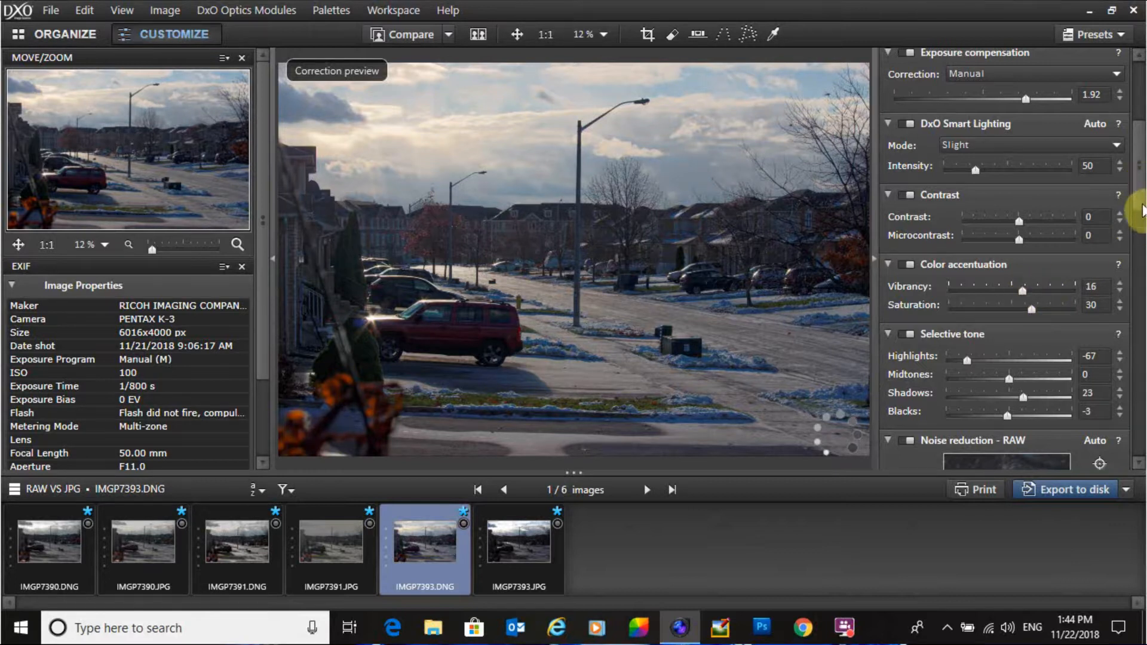
Step: Try adjusting the HSL Blues channel's Saturation and Lightness on the RAW, then reset both sliders
drag(1145, 219, 1144, 349)
scroll(1127, 328, down, 5)
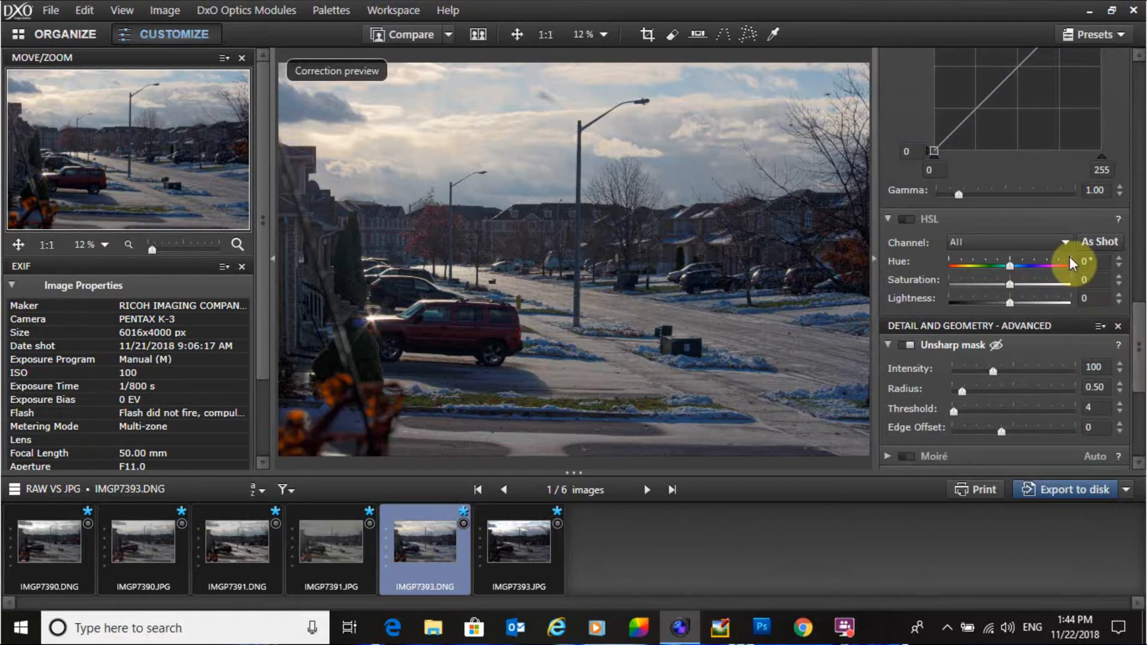
click(1065, 242)
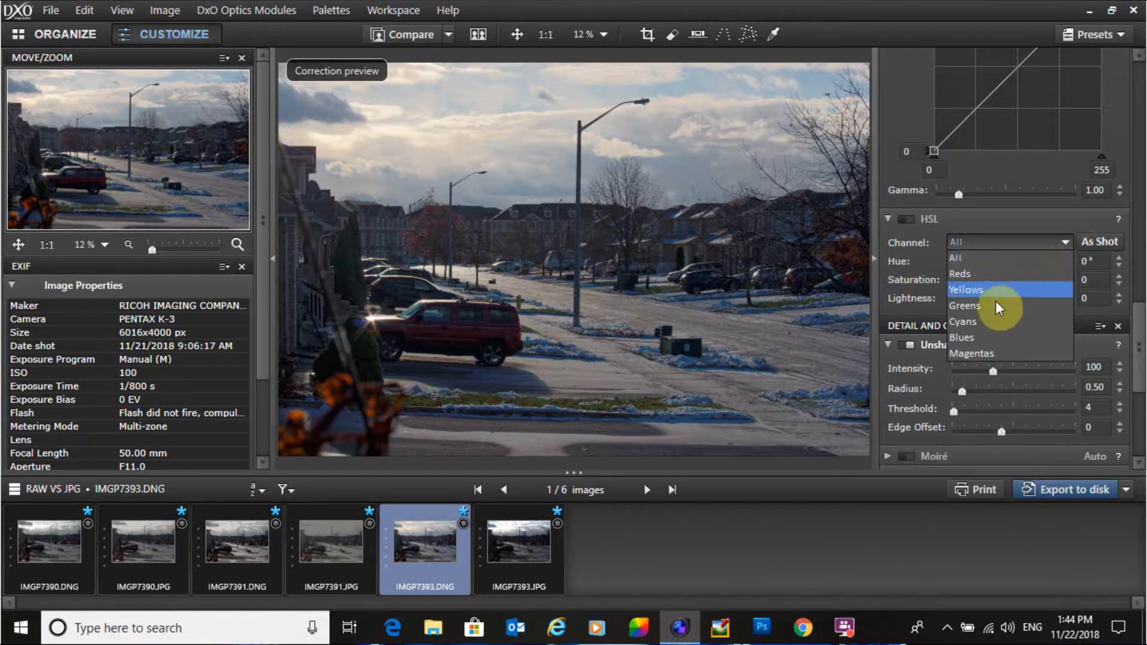
click(992, 338)
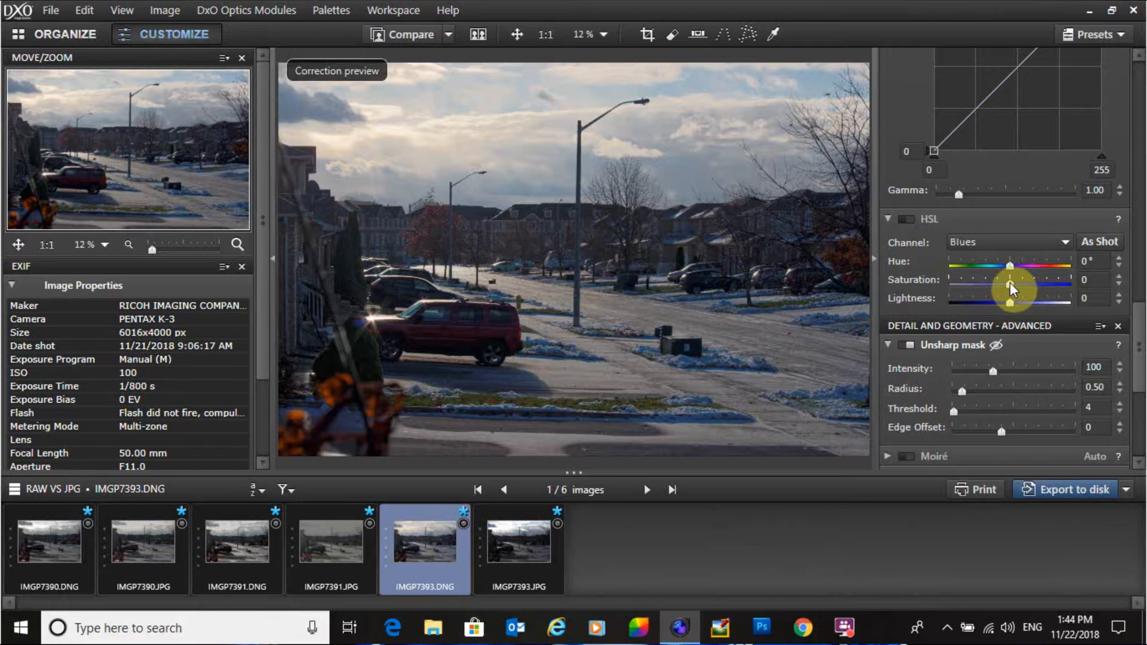
drag(1010, 282, 1023, 285)
drag(1023, 285, 998, 303)
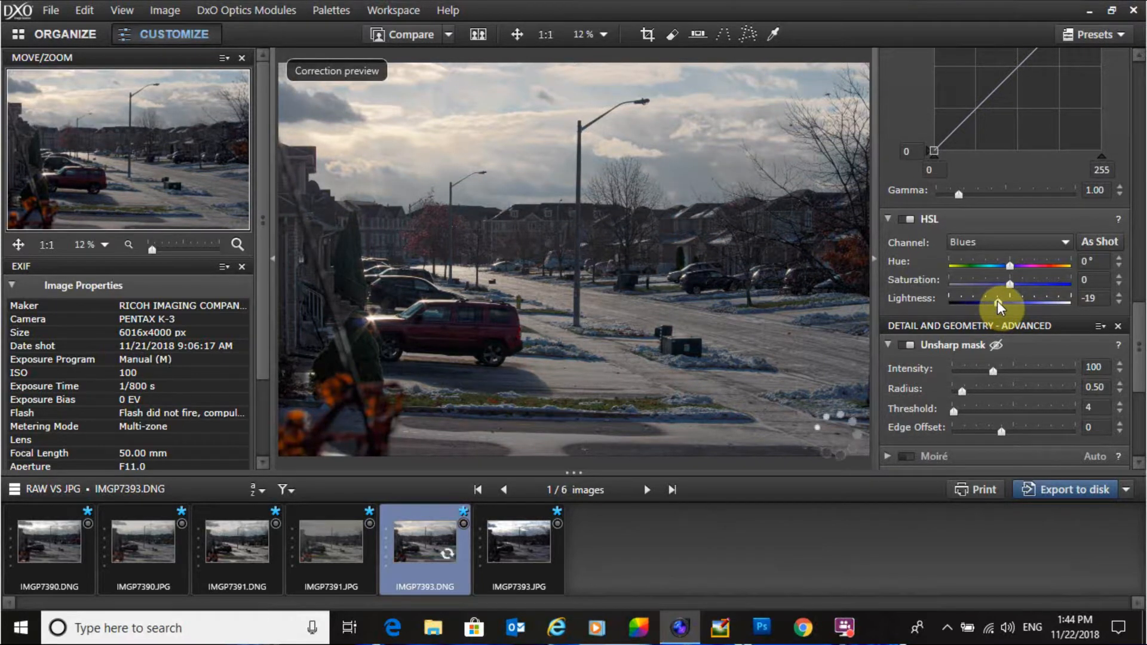
double_click(999, 300)
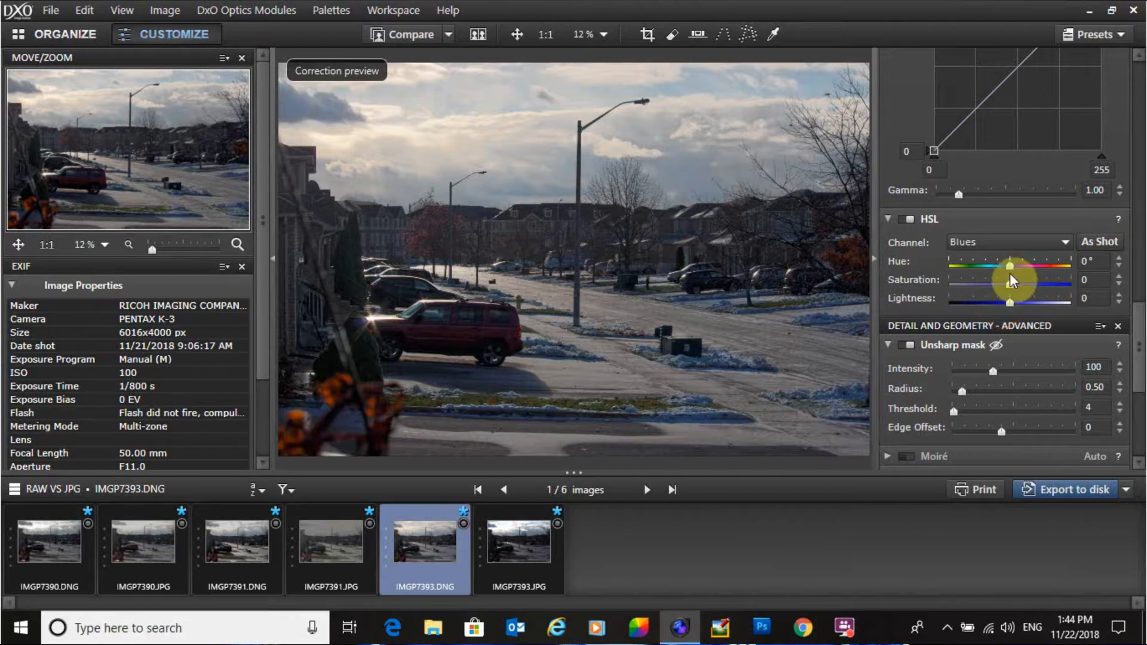
drag(1010, 281, 1016, 282)
double_click(1016, 281)
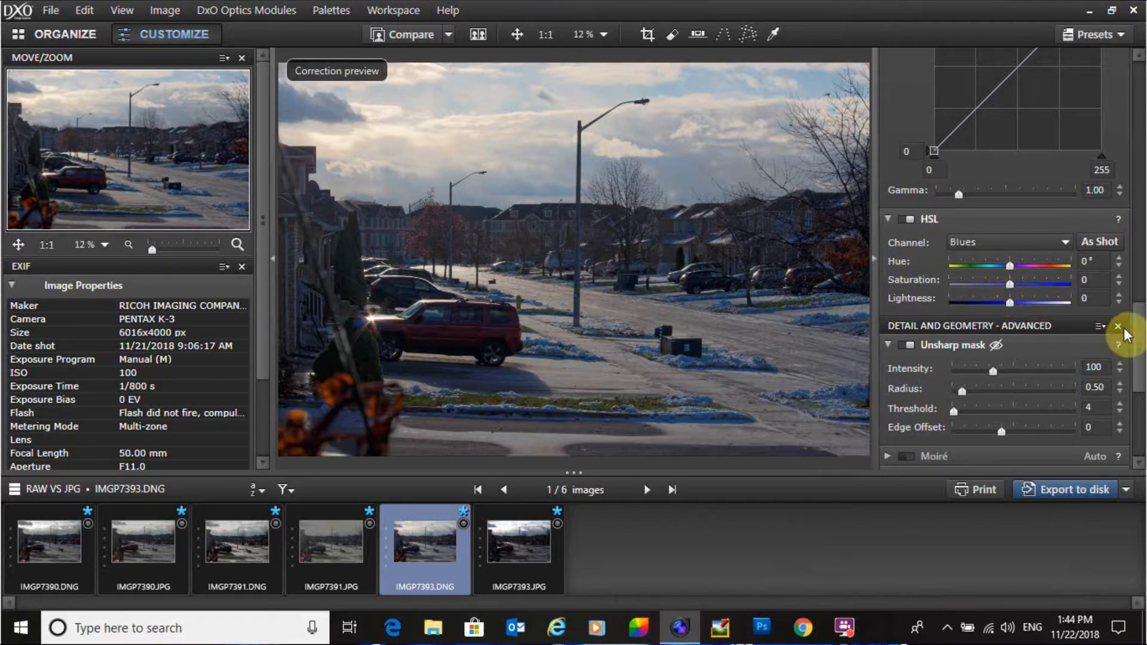
Step: Reset the RAW's Color accentuation Vibrancy and Saturation to 0
drag(1134, 327, 1138, 160)
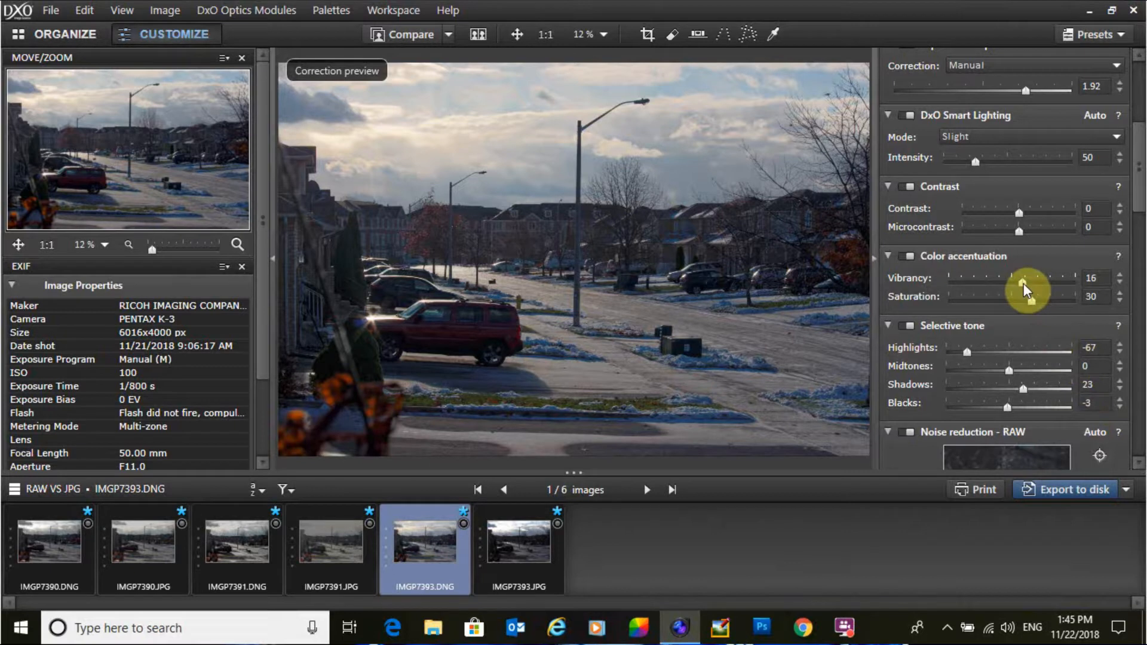
double_click(1023, 283)
double_click(1031, 301)
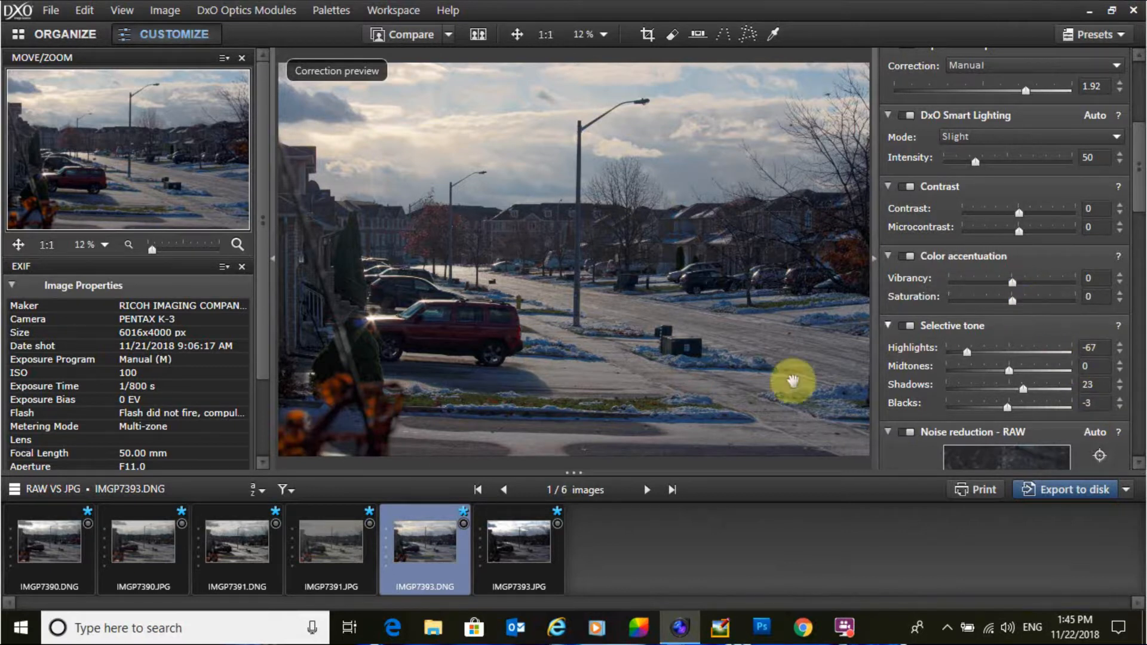
Step: Switch to IMGP7393.JPG and set its Selective tone Blacks to -3
click(507, 544)
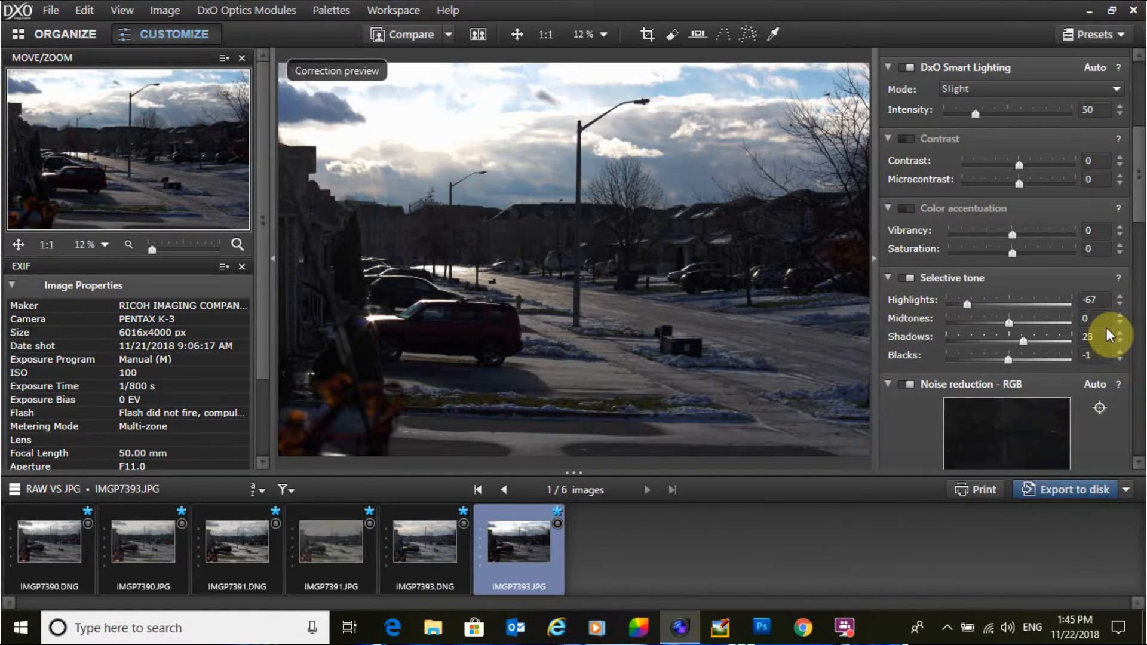
scroll(1106, 327, up, 1)
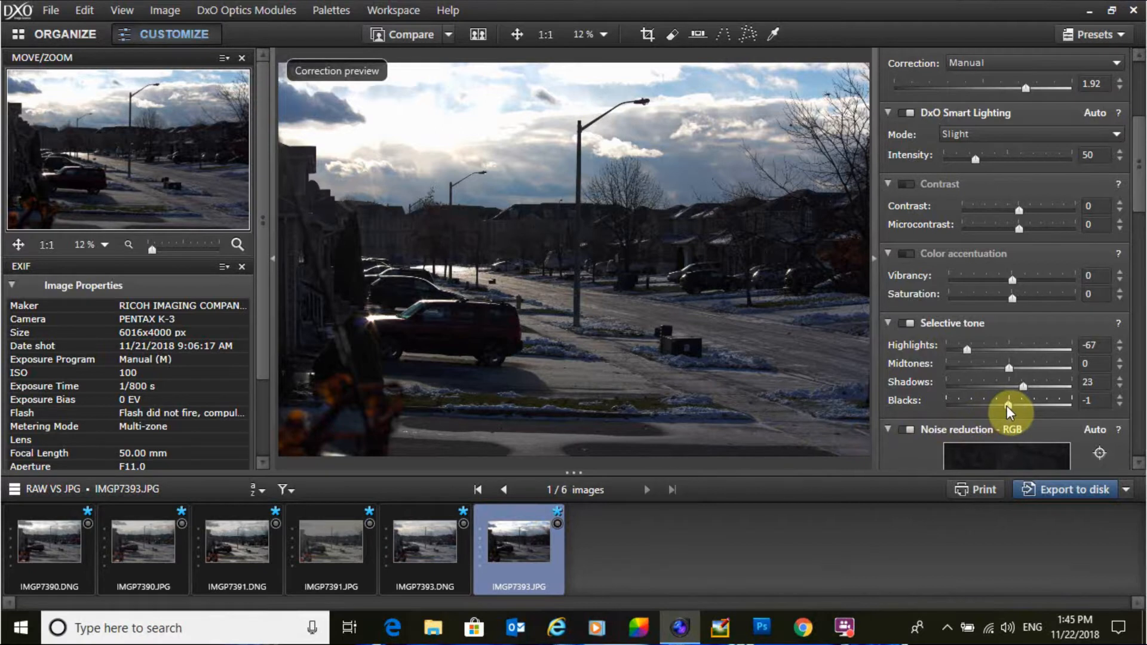
drag(1006, 406, 1004, 407)
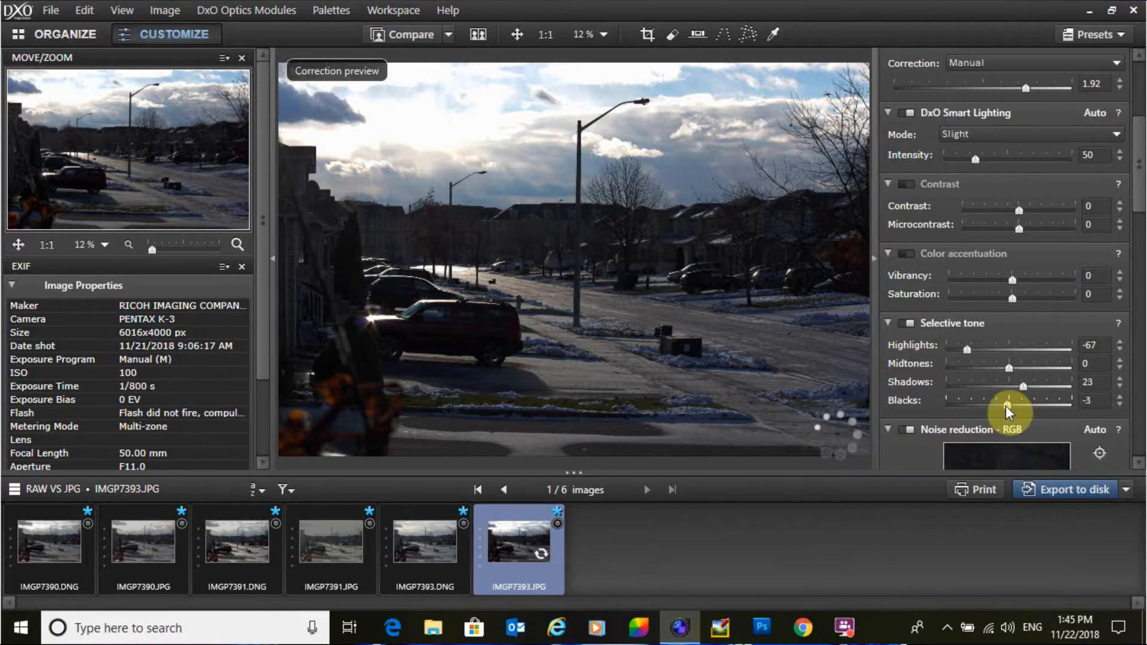
Step: Compare the sky of the RAW and JPG versions at 100% zoom, panning around the highlights
click(408, 546)
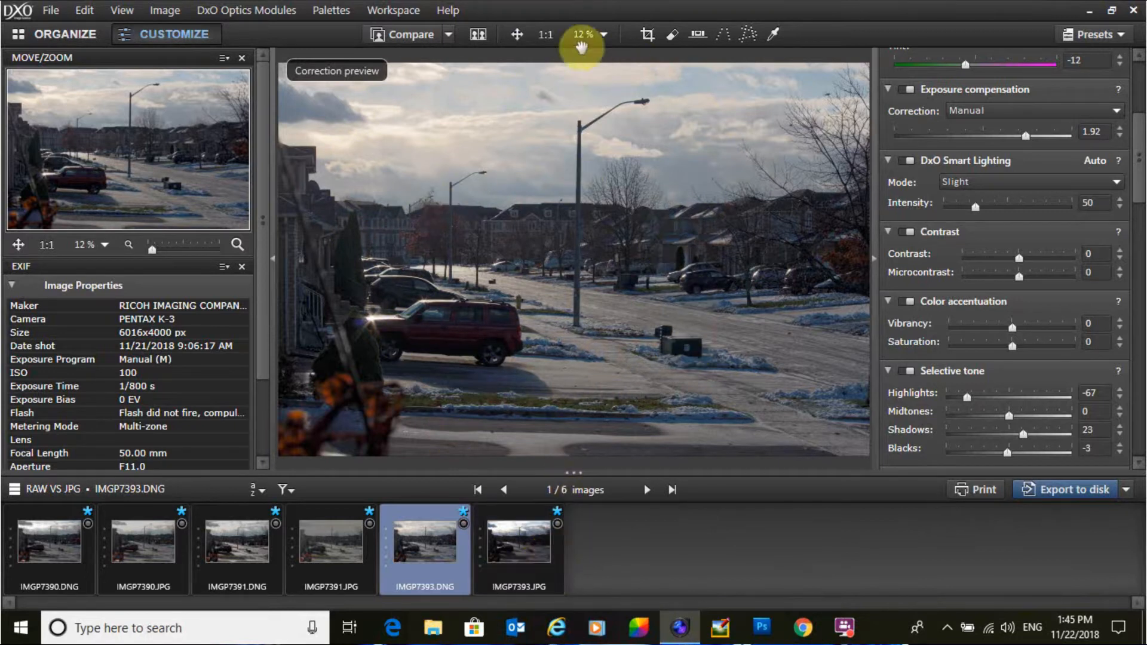
click(525, 550)
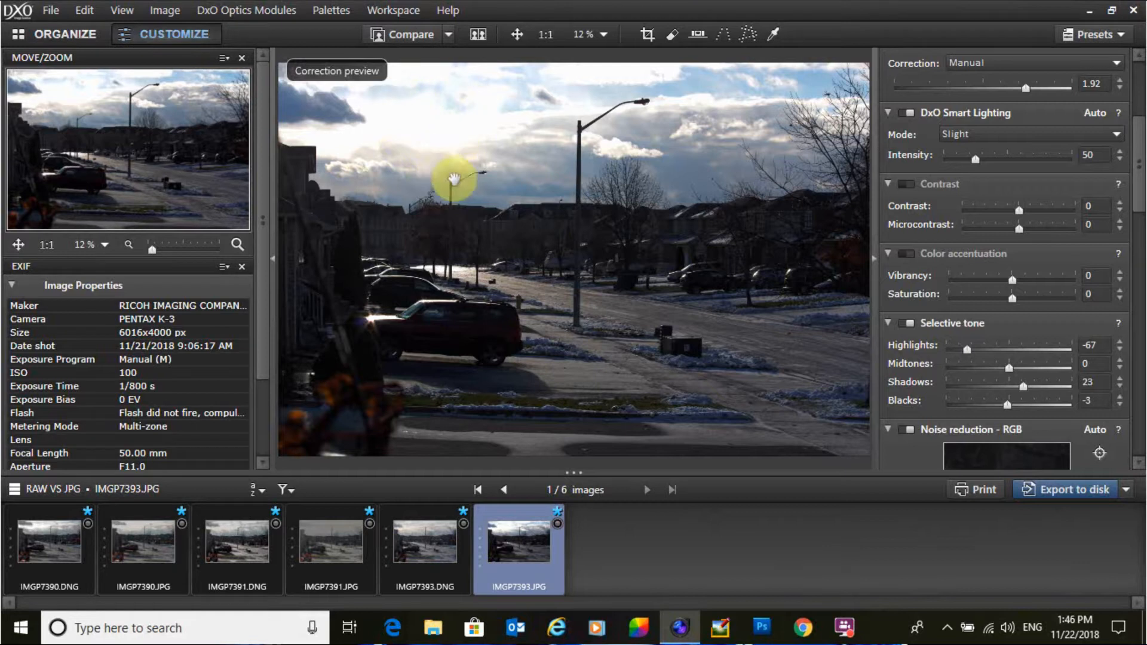
click(543, 35)
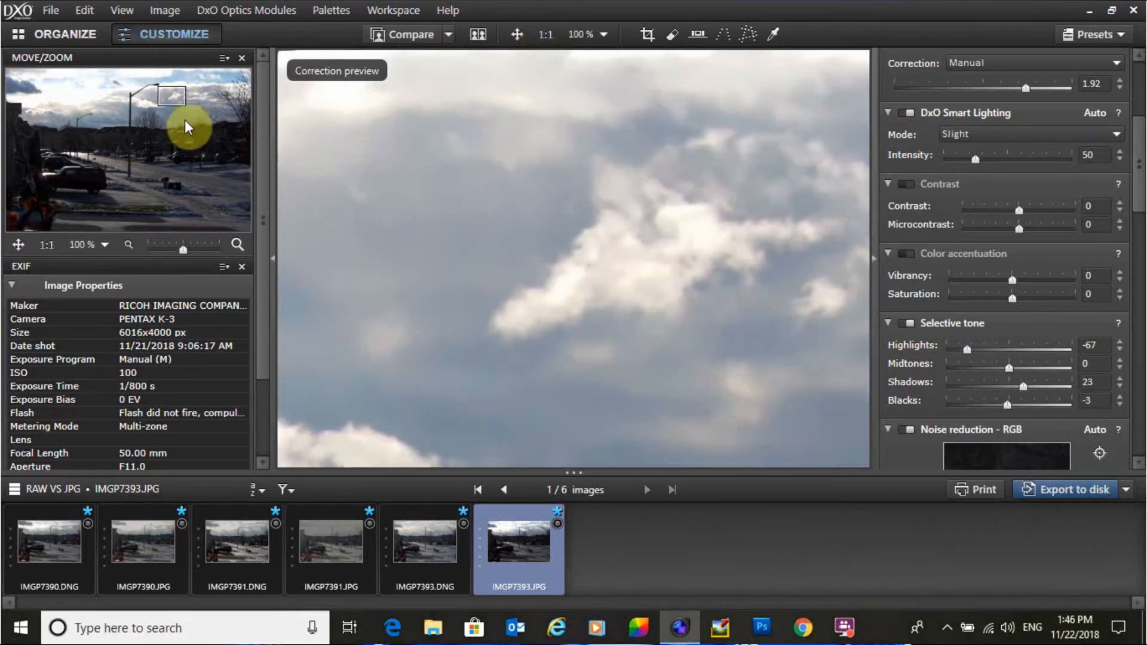
drag(185, 126, 84, 103)
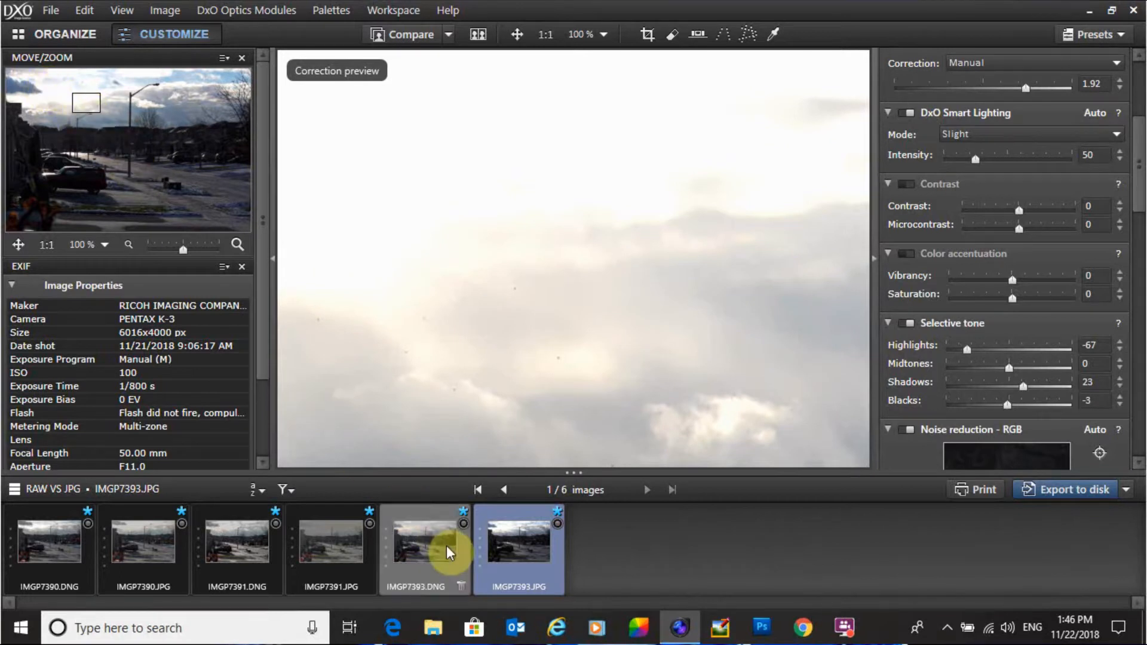
click(422, 543)
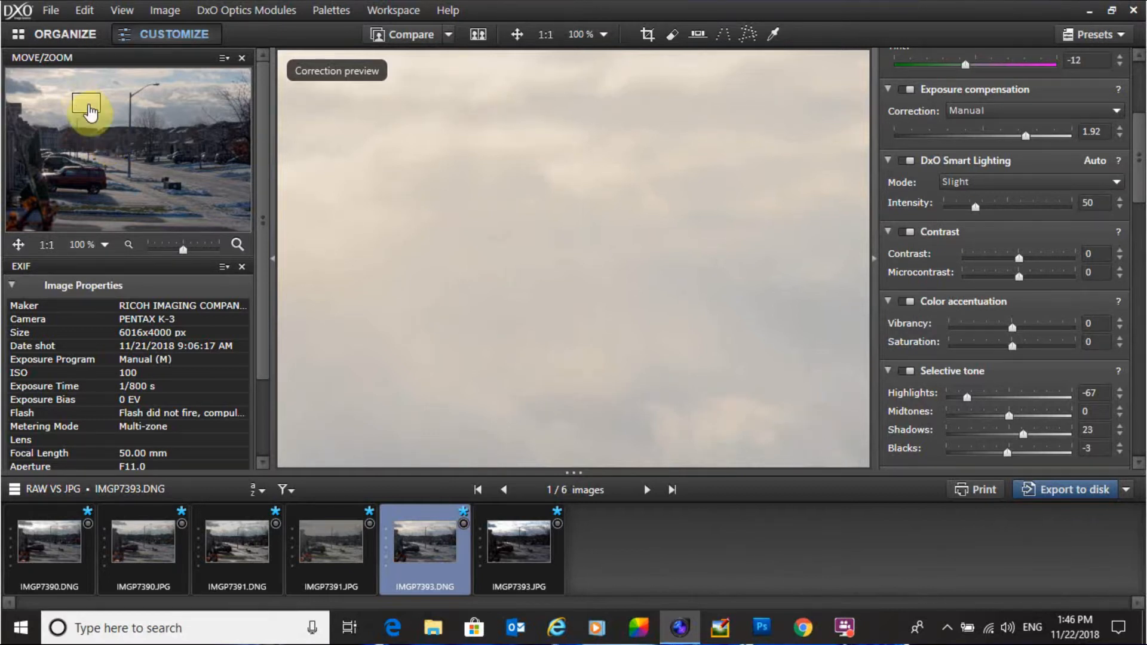
drag(90, 113, 96, 115)
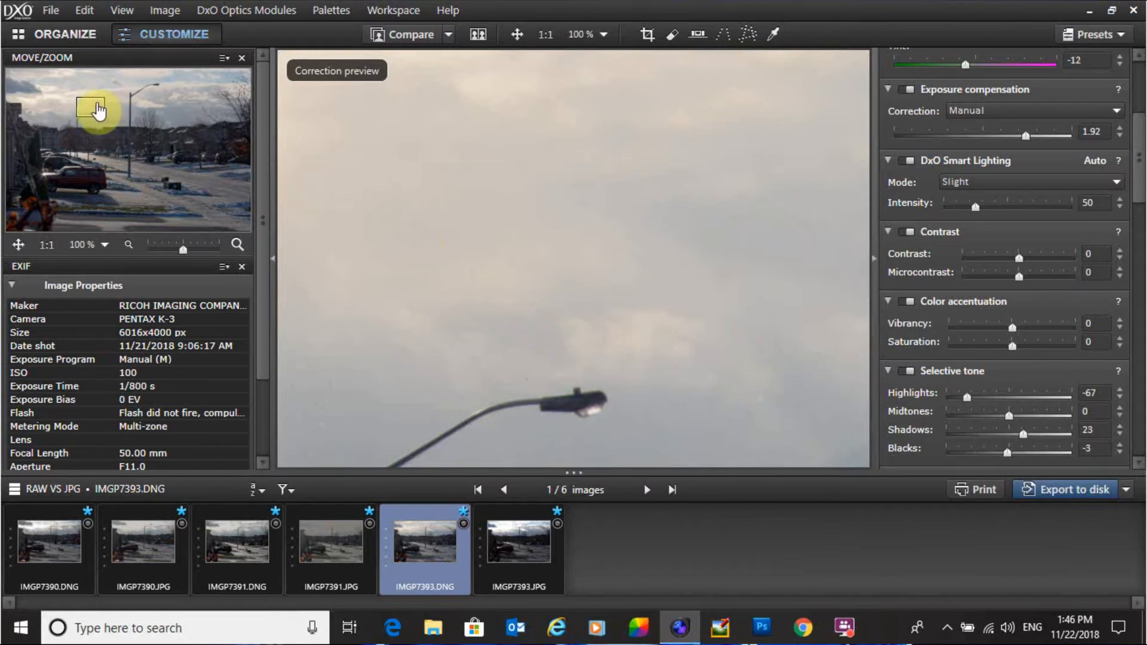
click(524, 561)
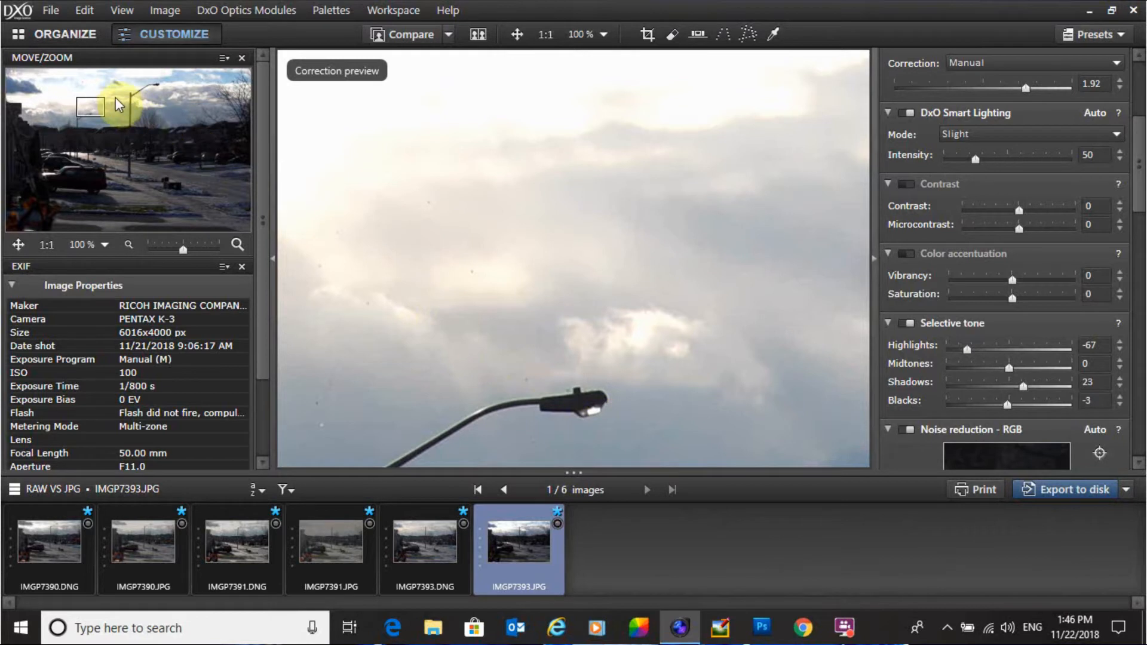
drag(95, 107, 108, 83)
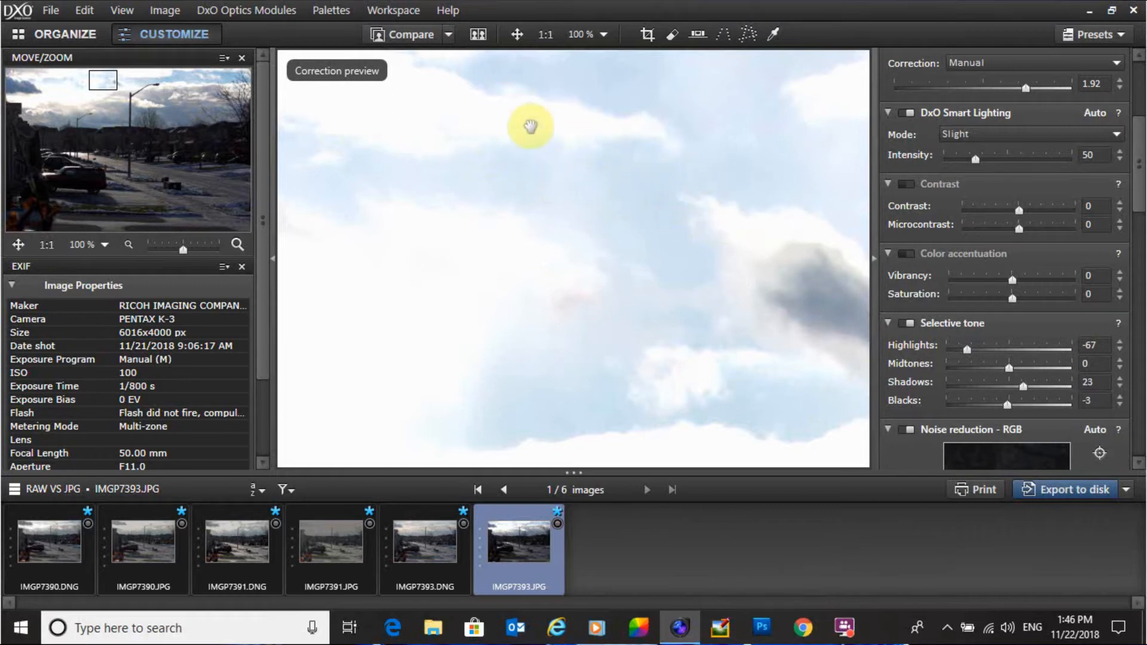
Step: Compare IMGP7393's RAW and JPG versions at 100% zoom, moving the view down to the red car and shadows
click(410, 547)
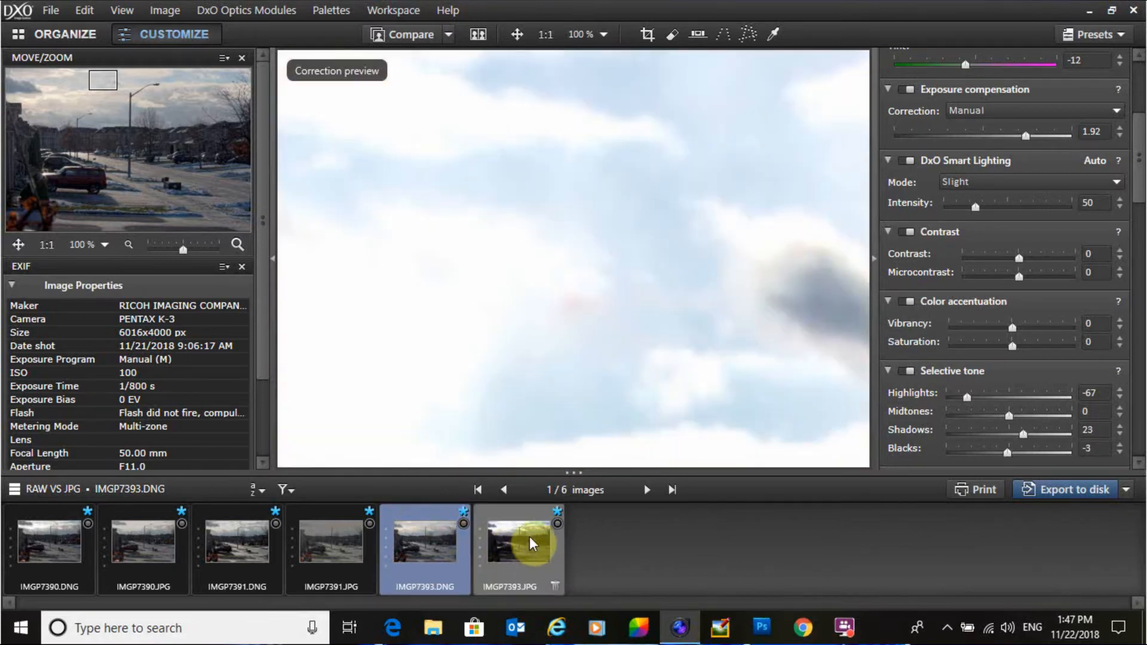
click(530, 539)
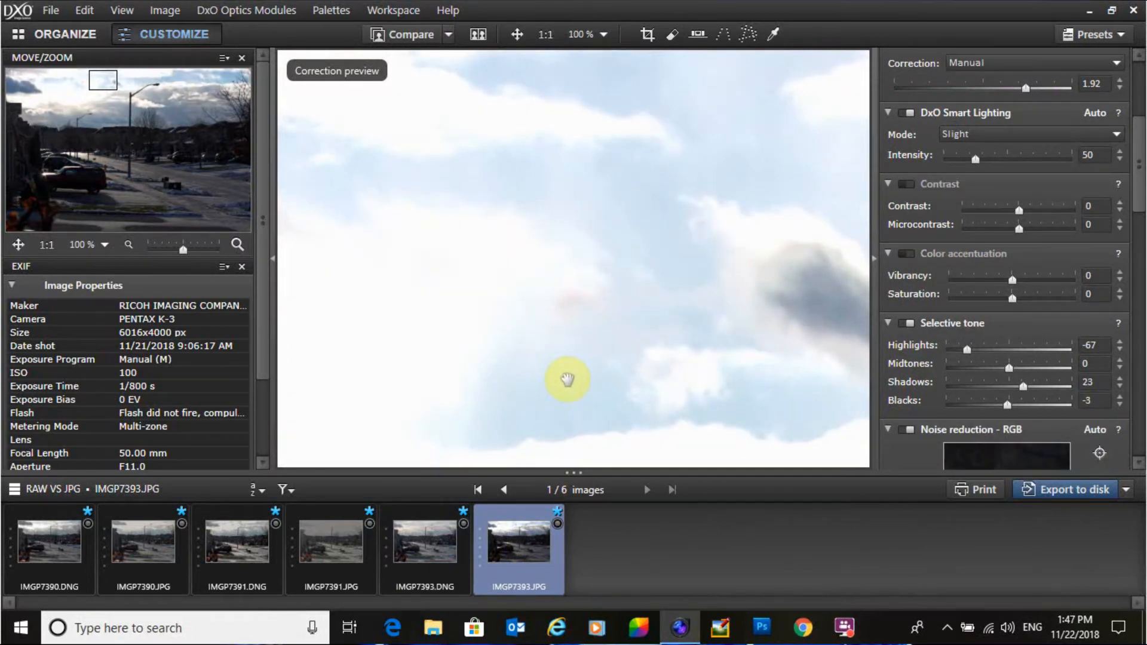
click(421, 529)
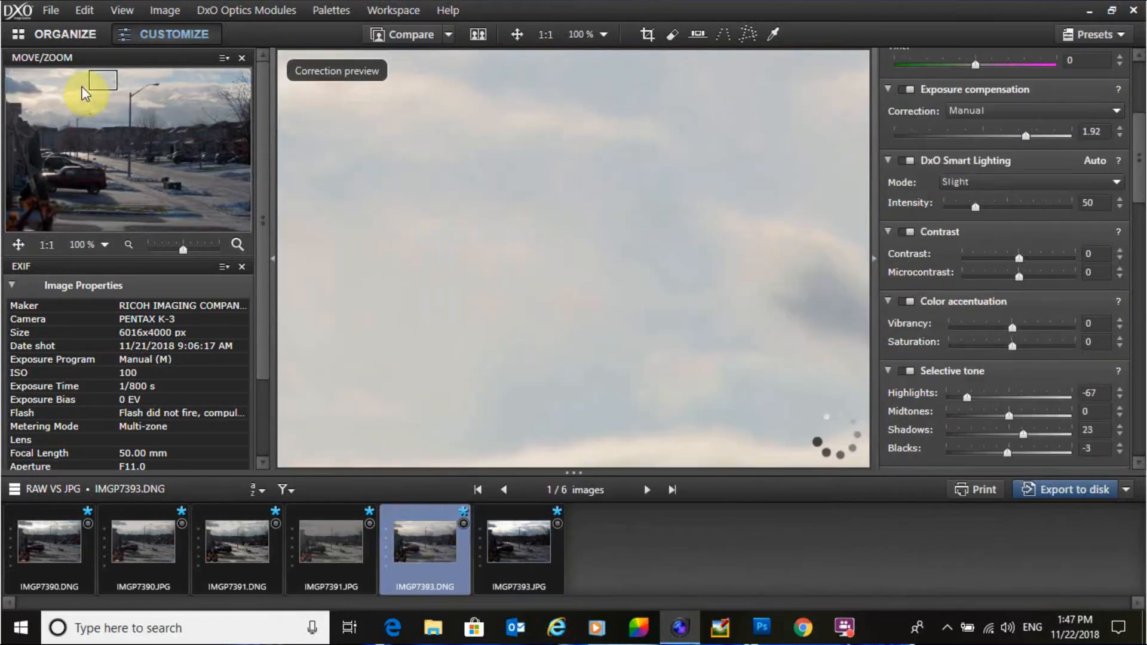
drag(103, 85, 105, 182)
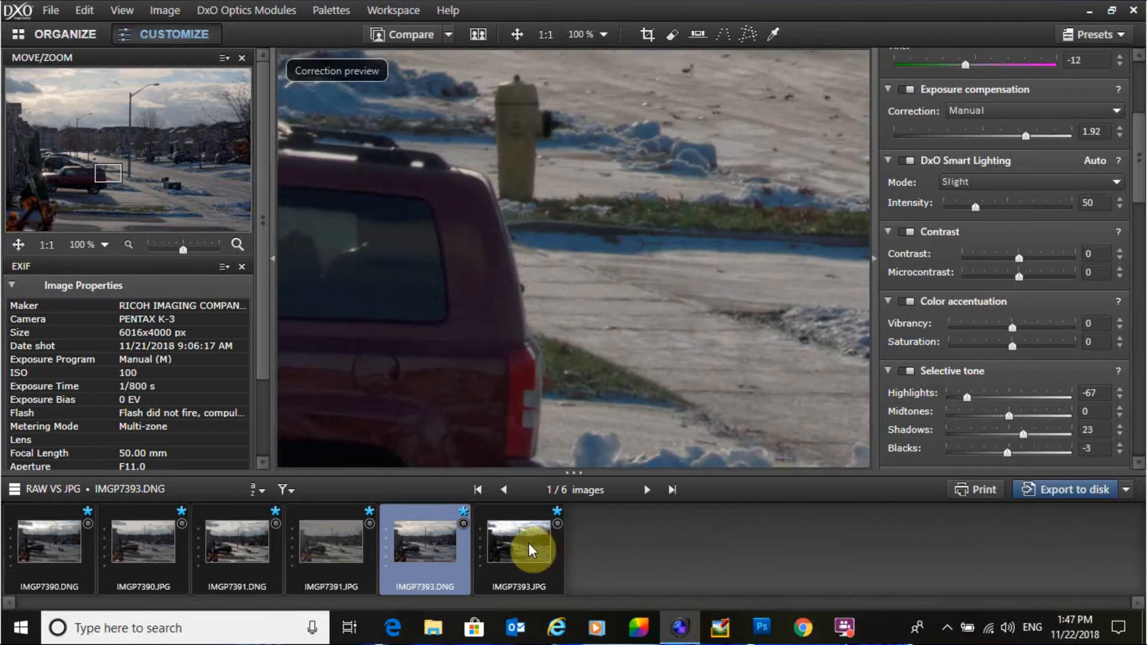
click(528, 549)
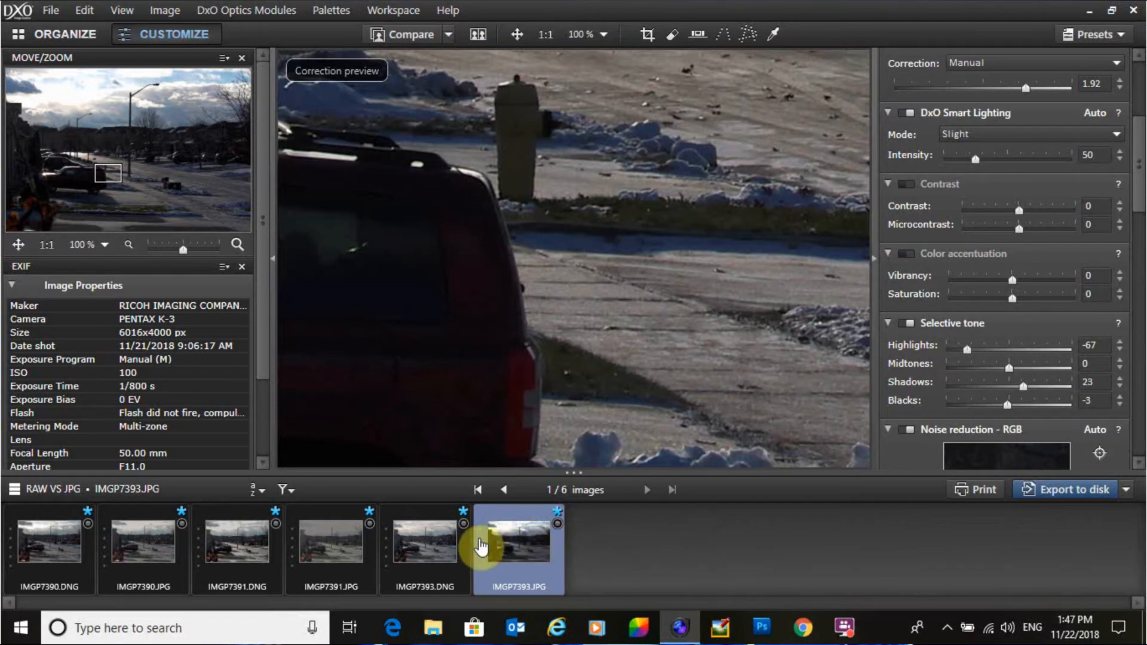
Step: Fit IMGP7393 to the window and compare its RAW and JPG versions full frame
click(406, 532)
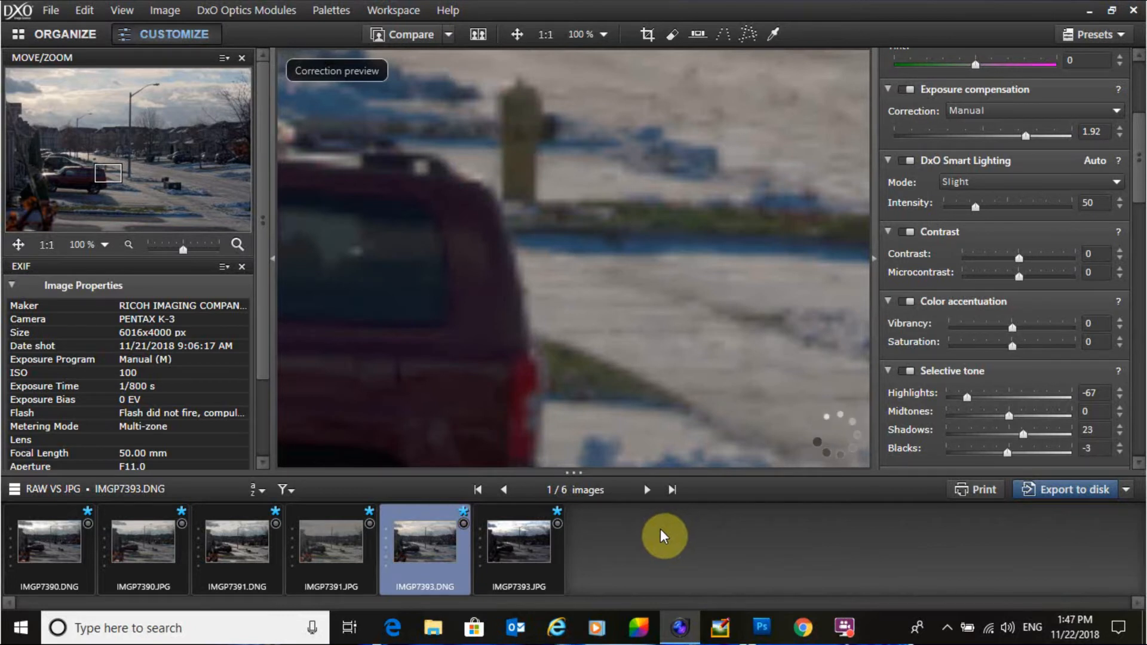
click(514, 35)
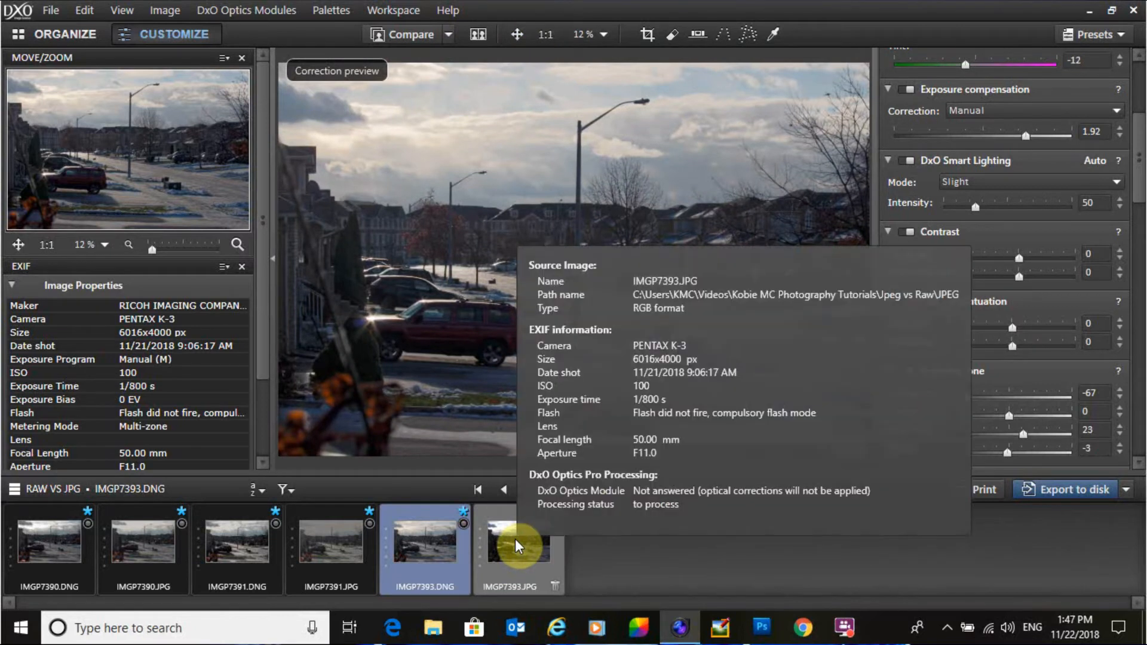
click(515, 540)
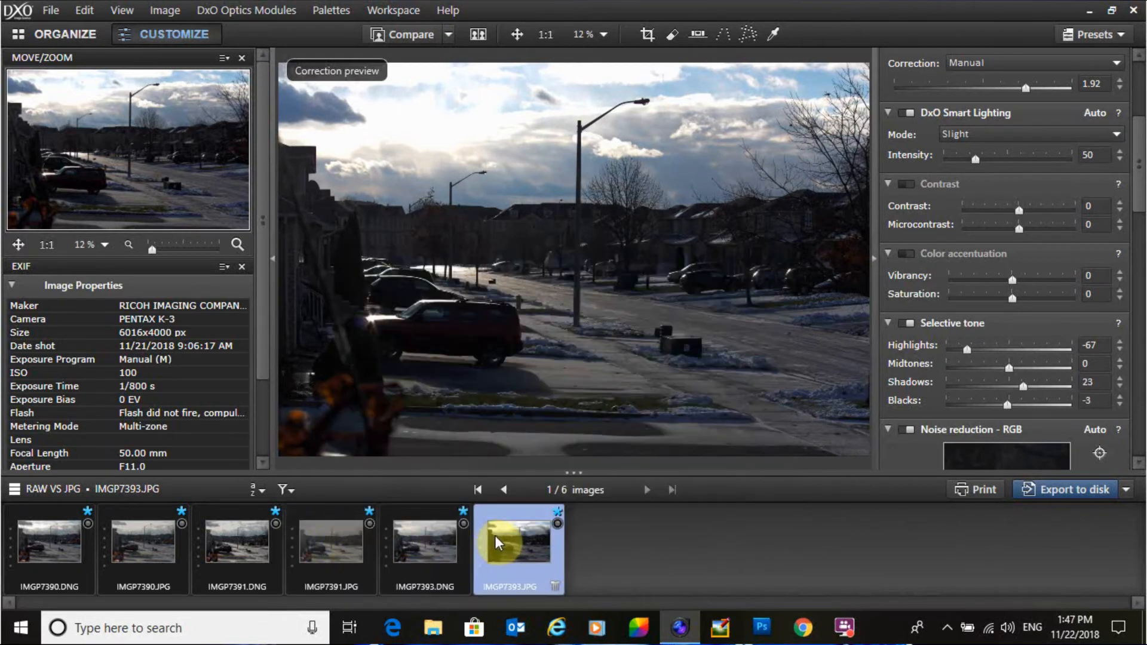
Step: Flip between the RAW and JPG versions of IMGP7391 and IMGP7390 to compare their edited results
click(332, 529)
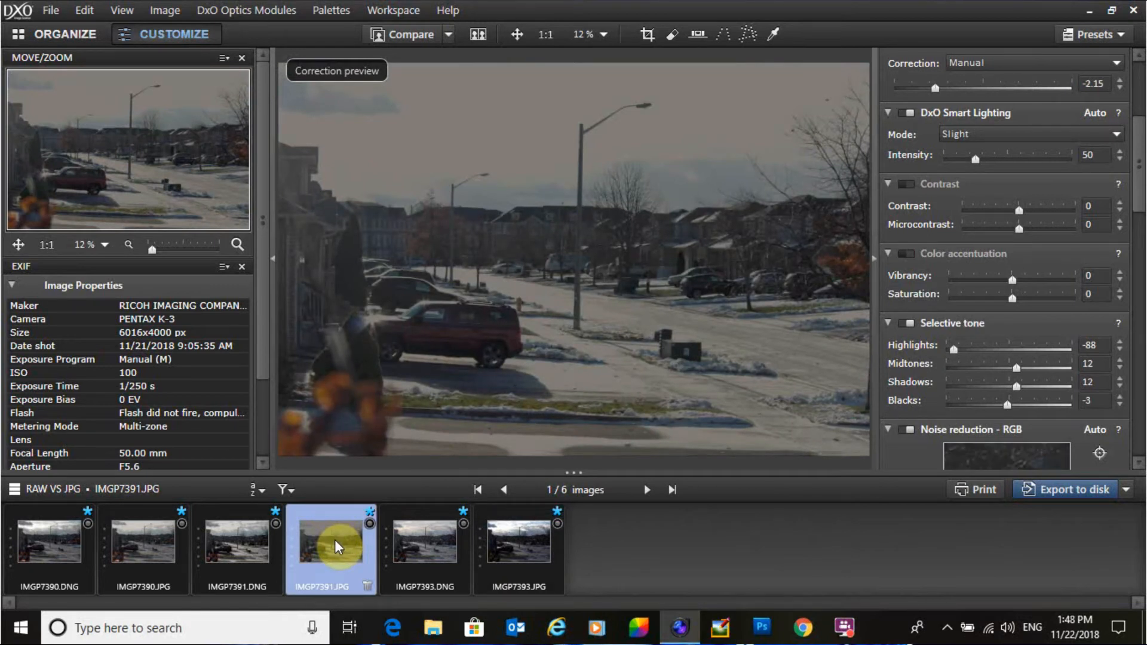
click(246, 537)
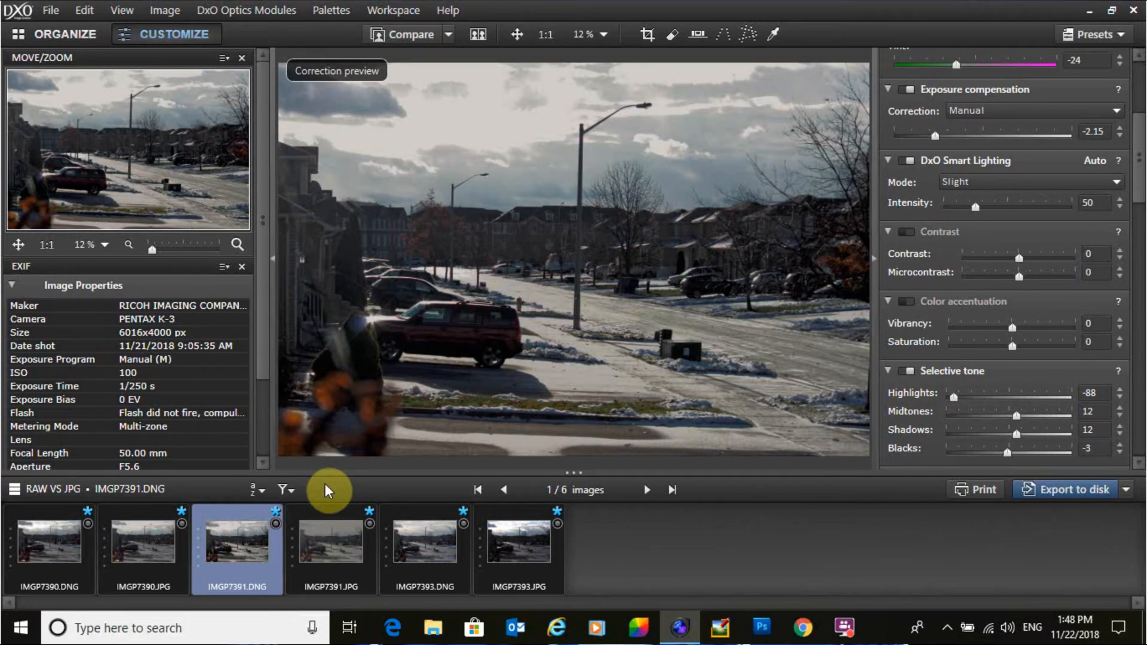
click(329, 528)
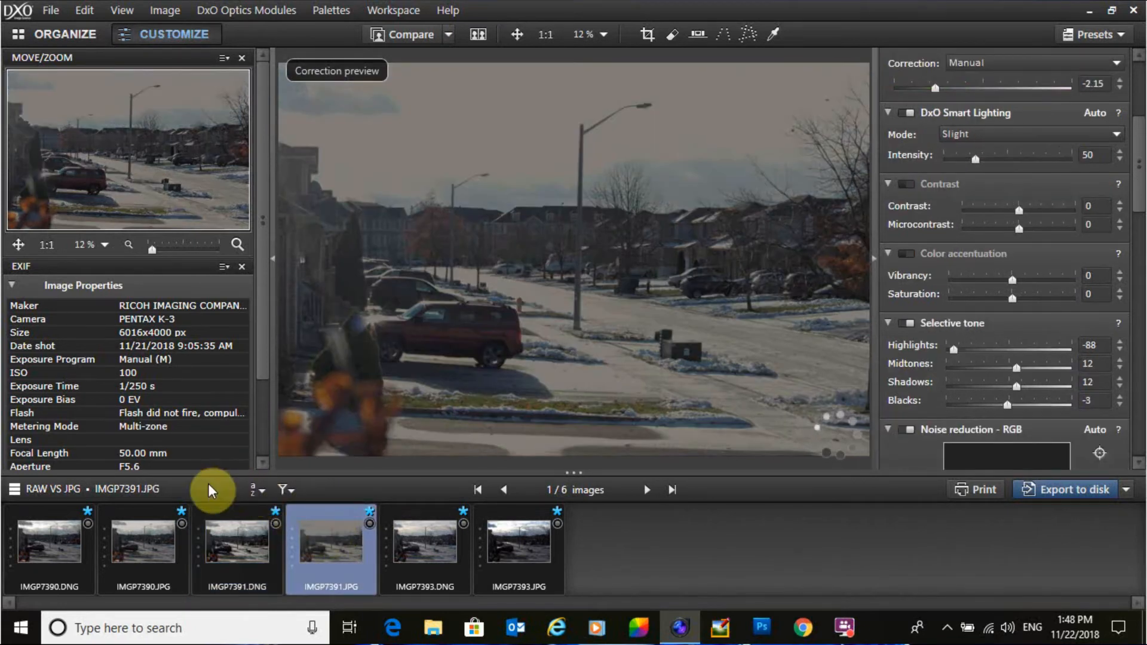
click(143, 534)
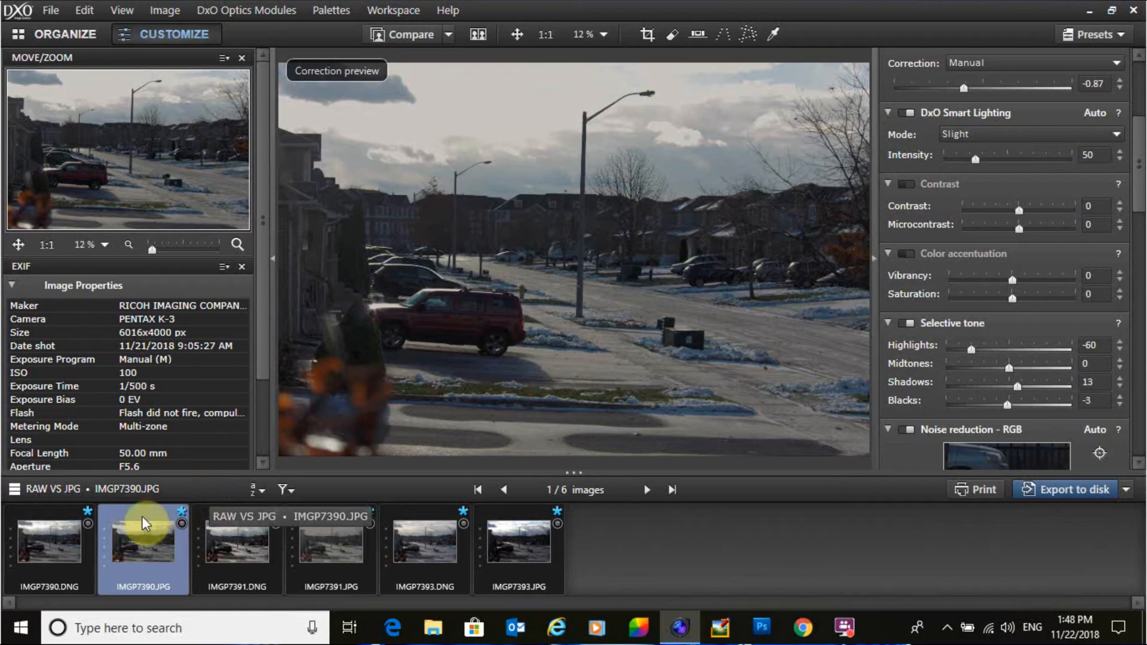
click(62, 533)
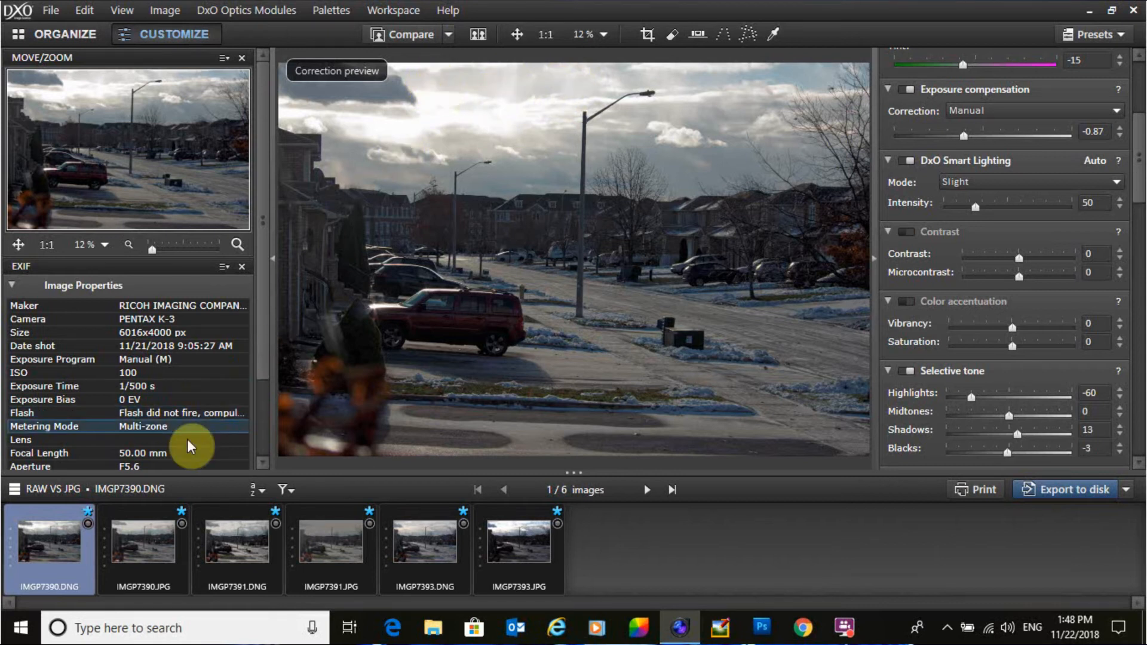
click(139, 537)
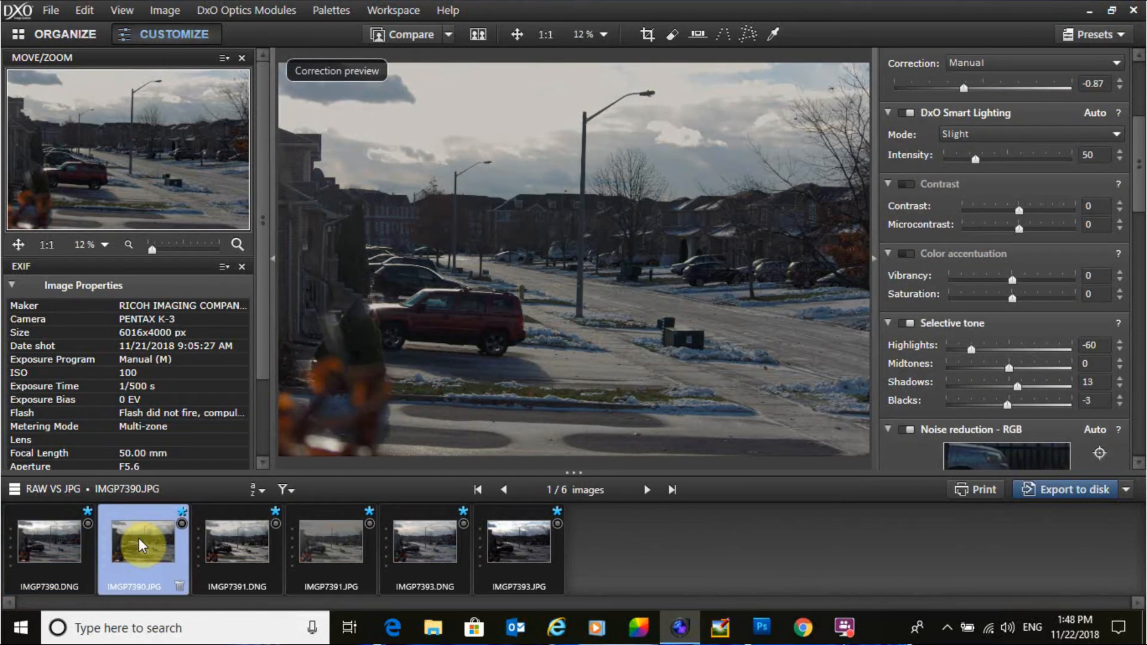
click(48, 542)
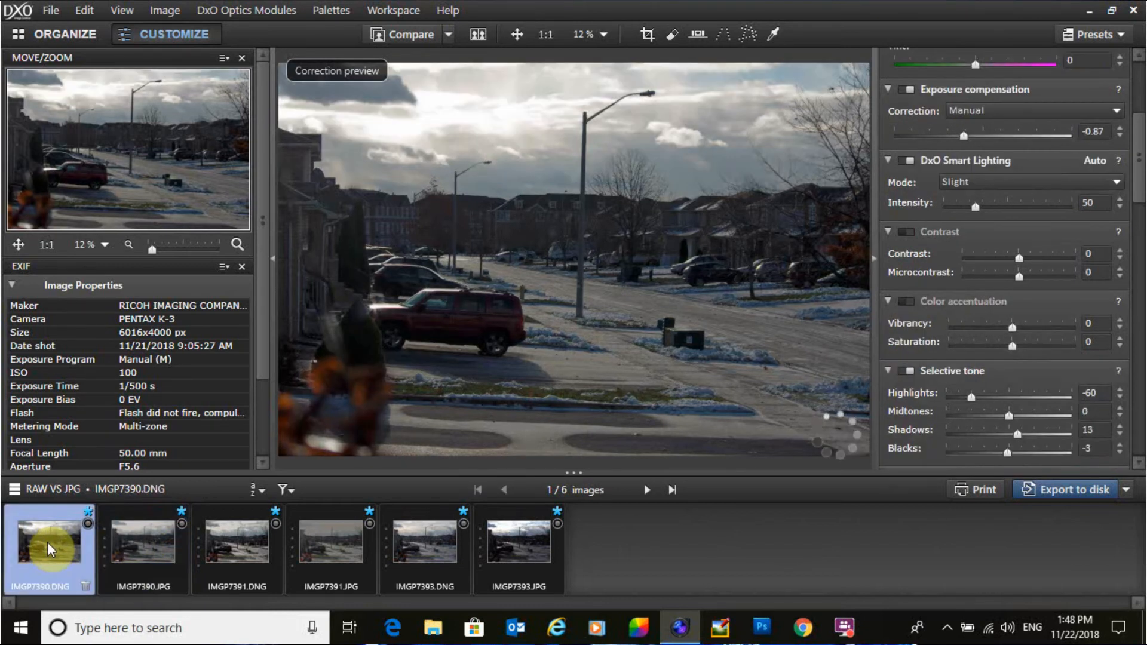